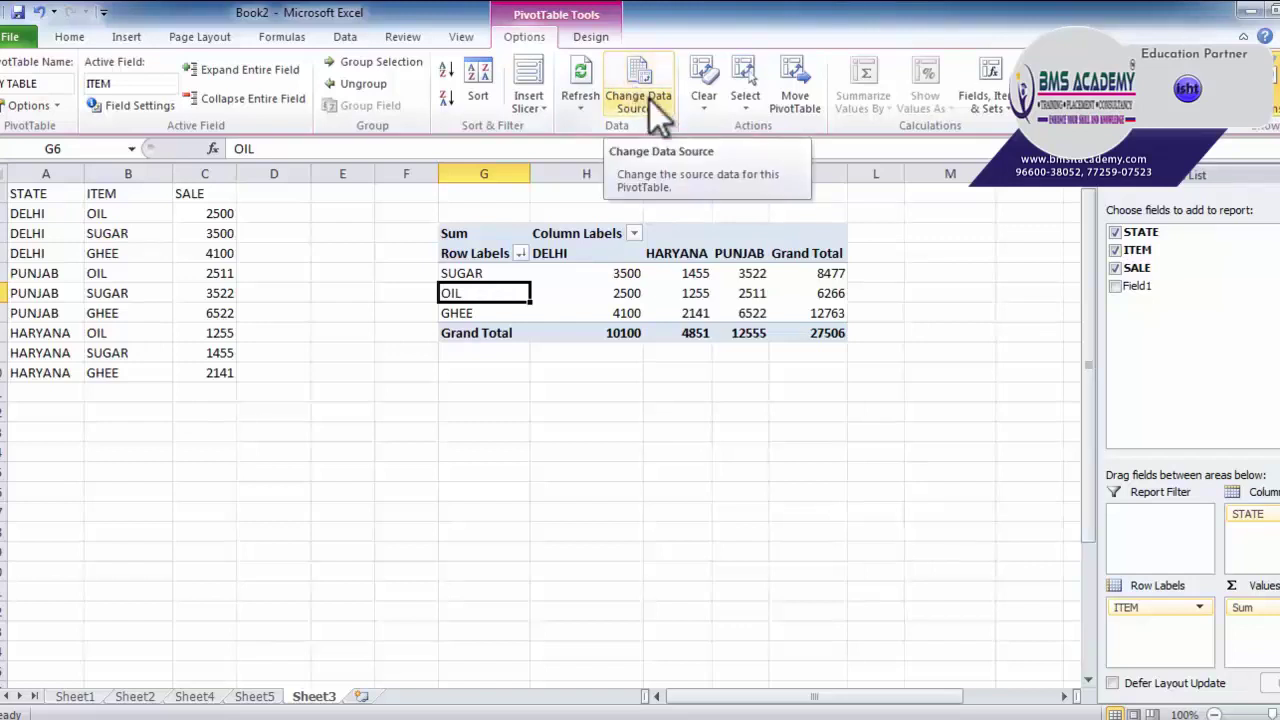
# Review the pivot's source data and keep the range A1:C10 unchanged
pyautogui.click(649, 99)
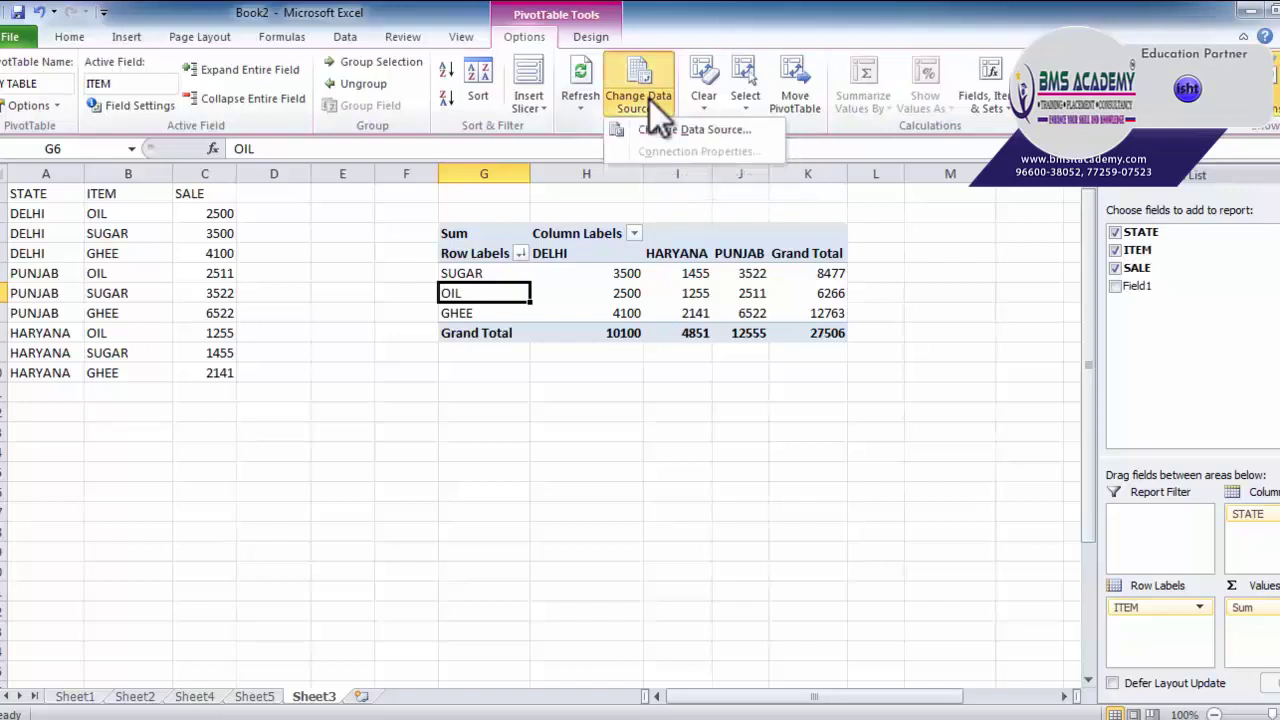
pyautogui.click(656, 138)
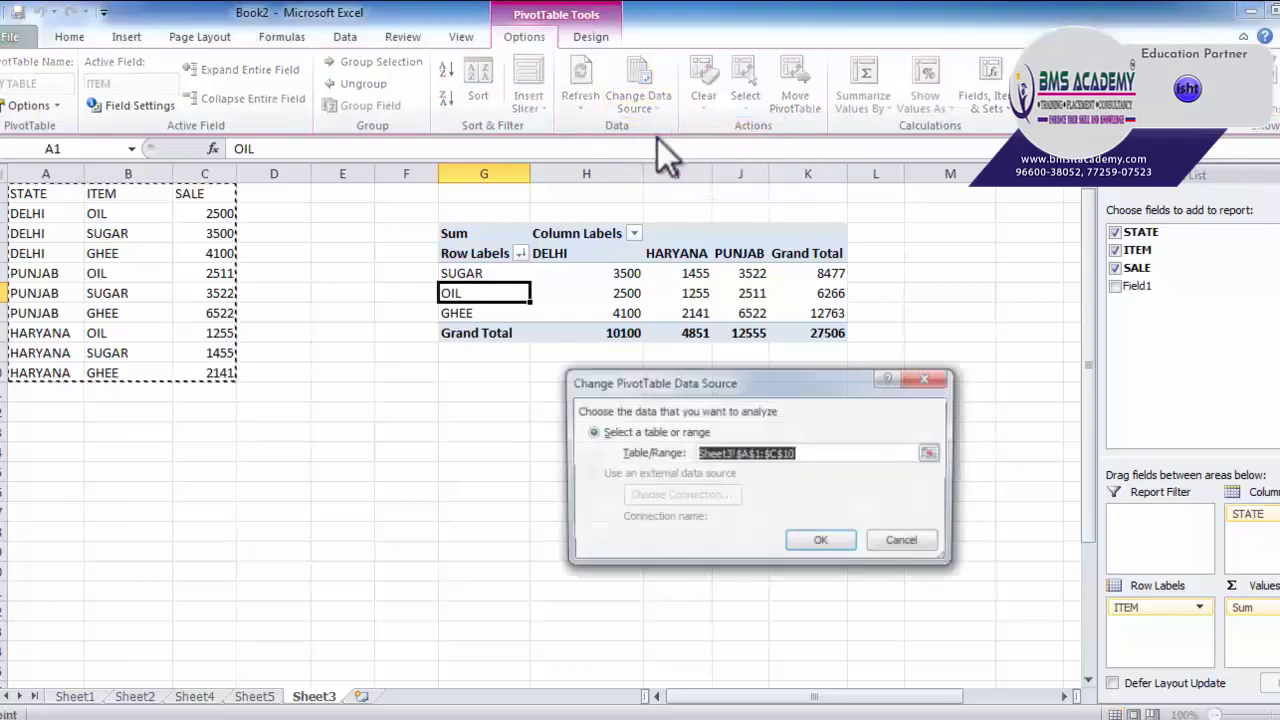
pyautogui.moveTo(698, 390); pyautogui.dragTo(558, 397)
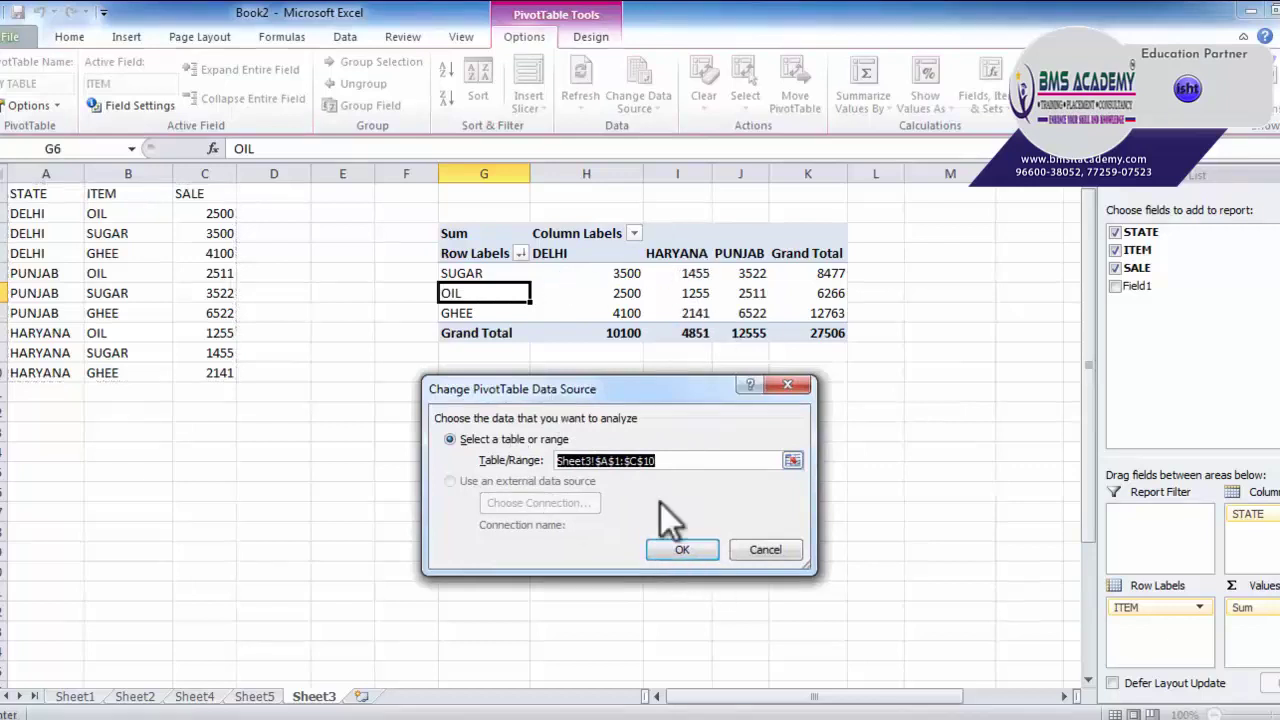
pyautogui.click(764, 550)
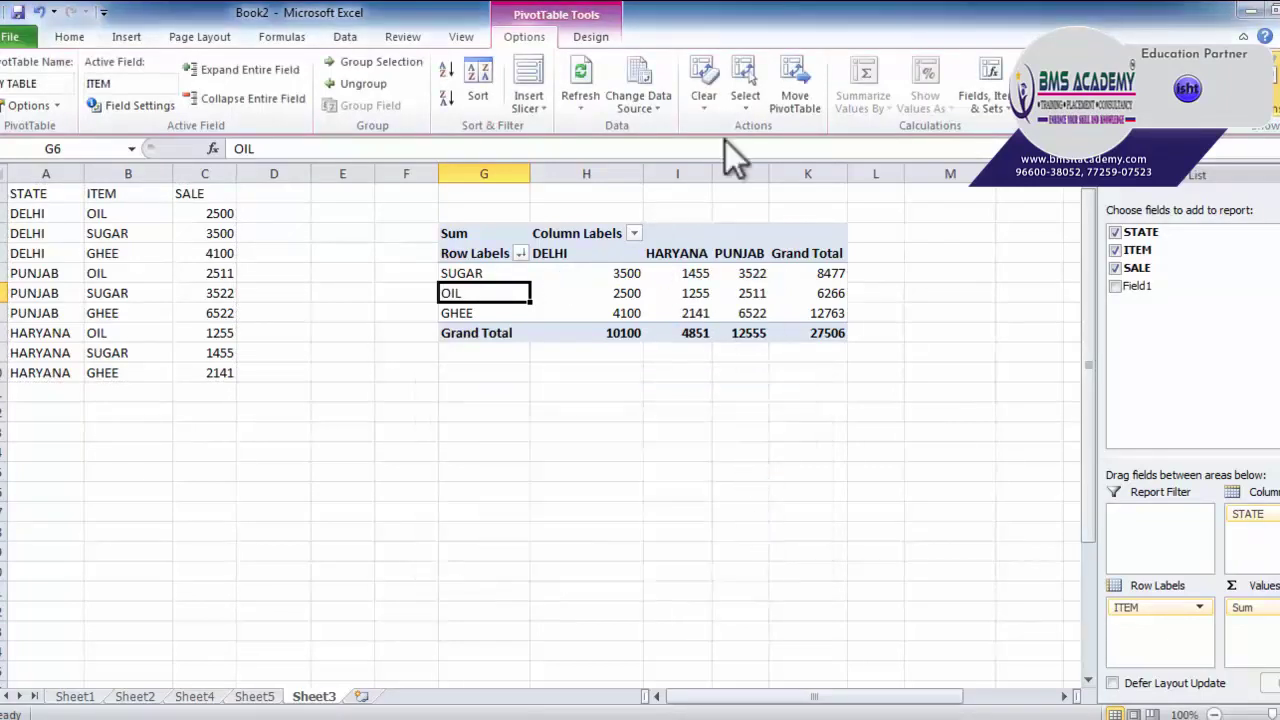
# Clear all fields from the pivot table, then undo to restore it
pyautogui.click(489, 236)
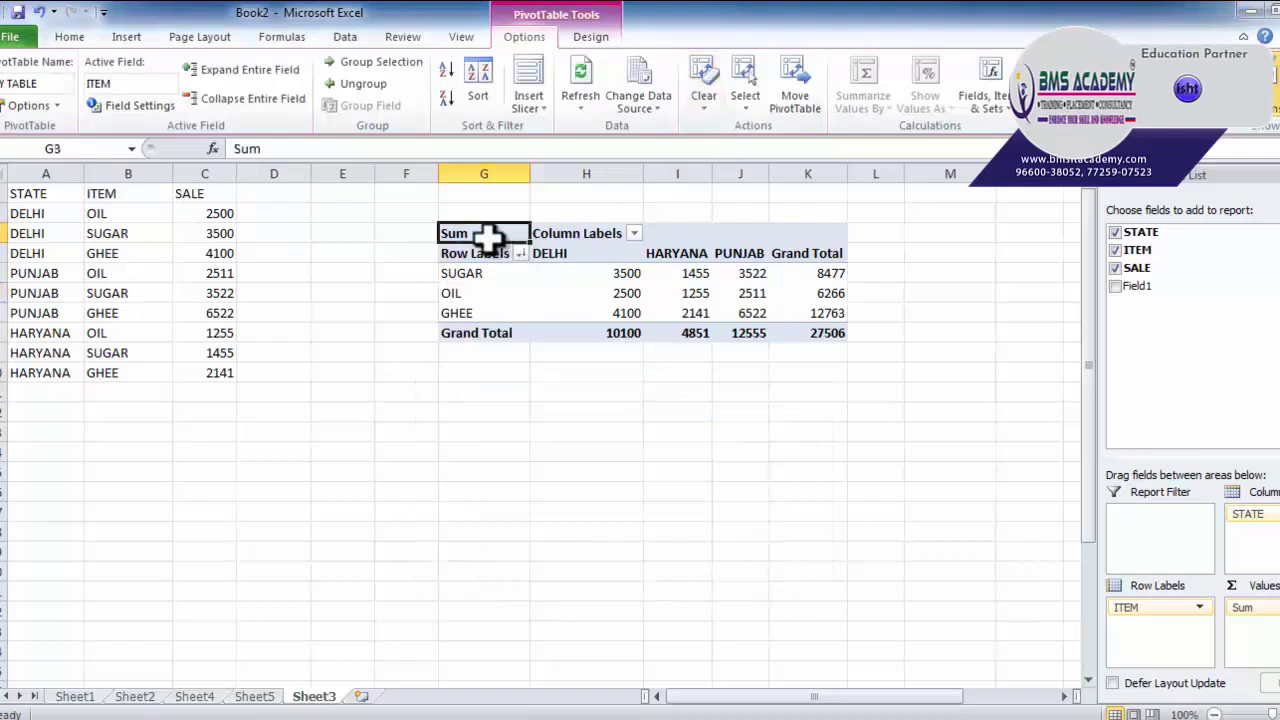
pyautogui.click(710, 98)
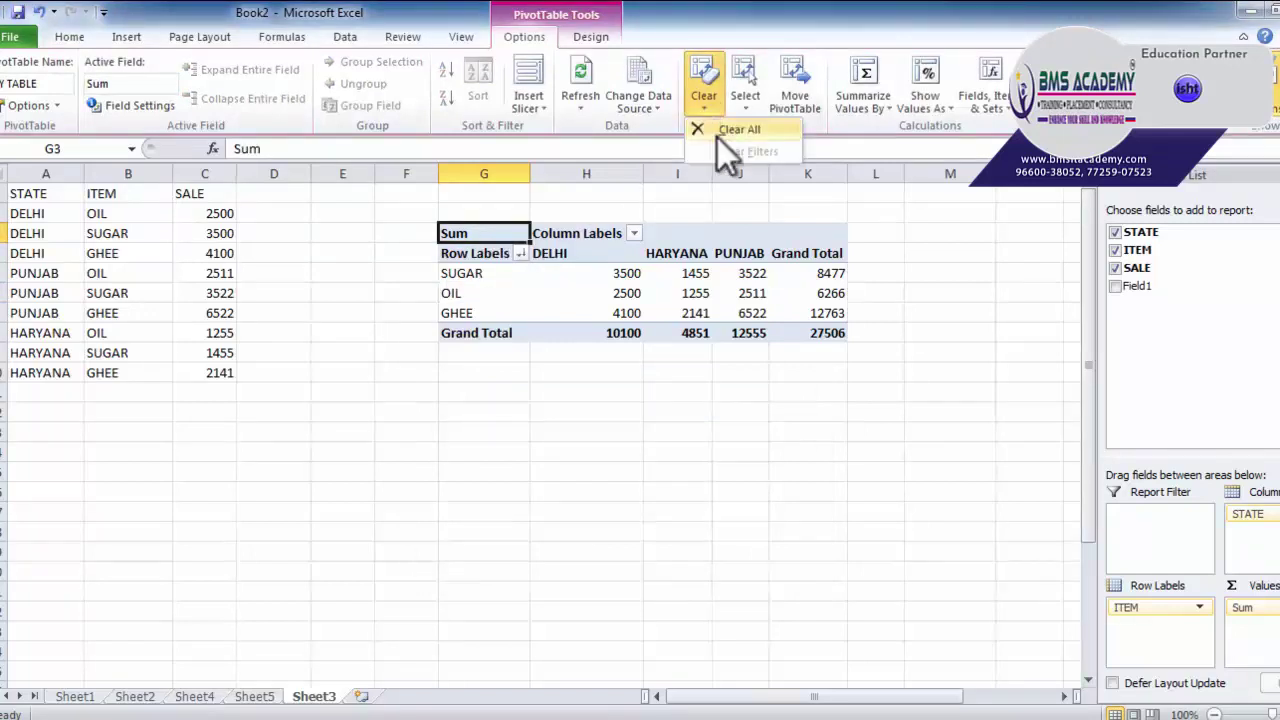
pyautogui.click(718, 131)
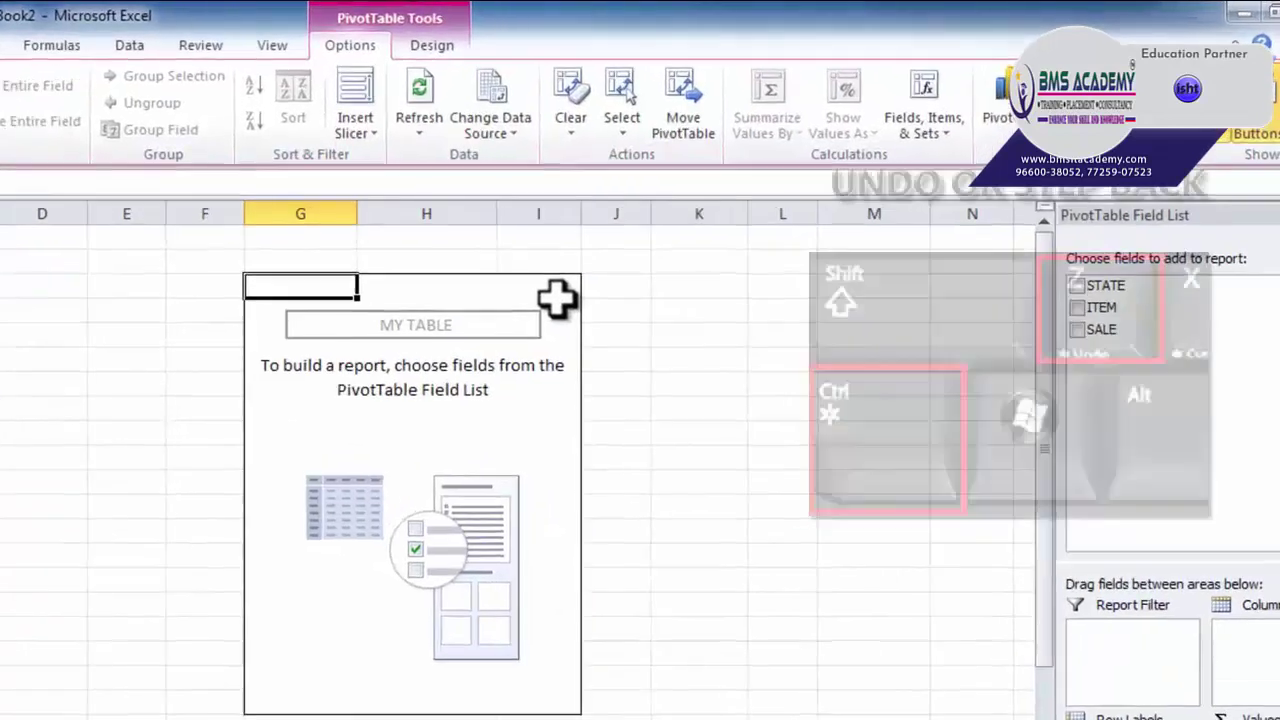
pyautogui.hotkey('ctrl', 'z')
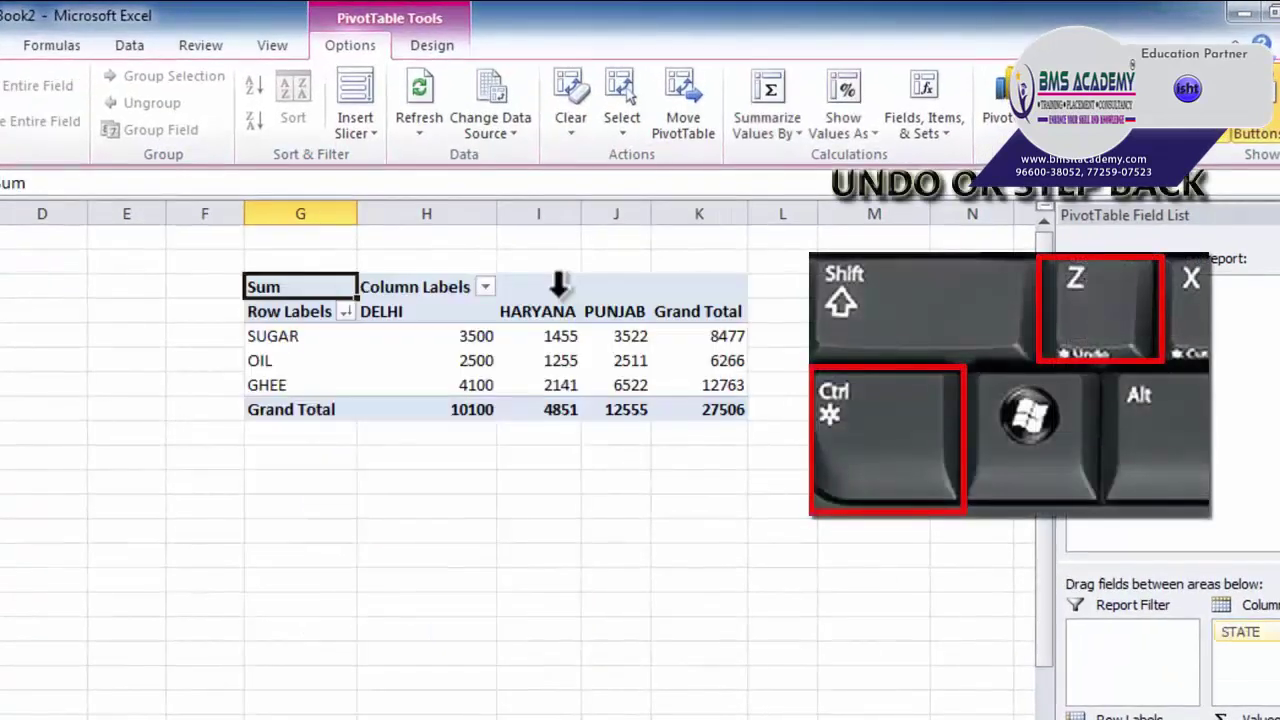
# Try the pivot selections: entire table, labels and values, values only, labels only; end on SUGAR
pyautogui.click(619, 138)
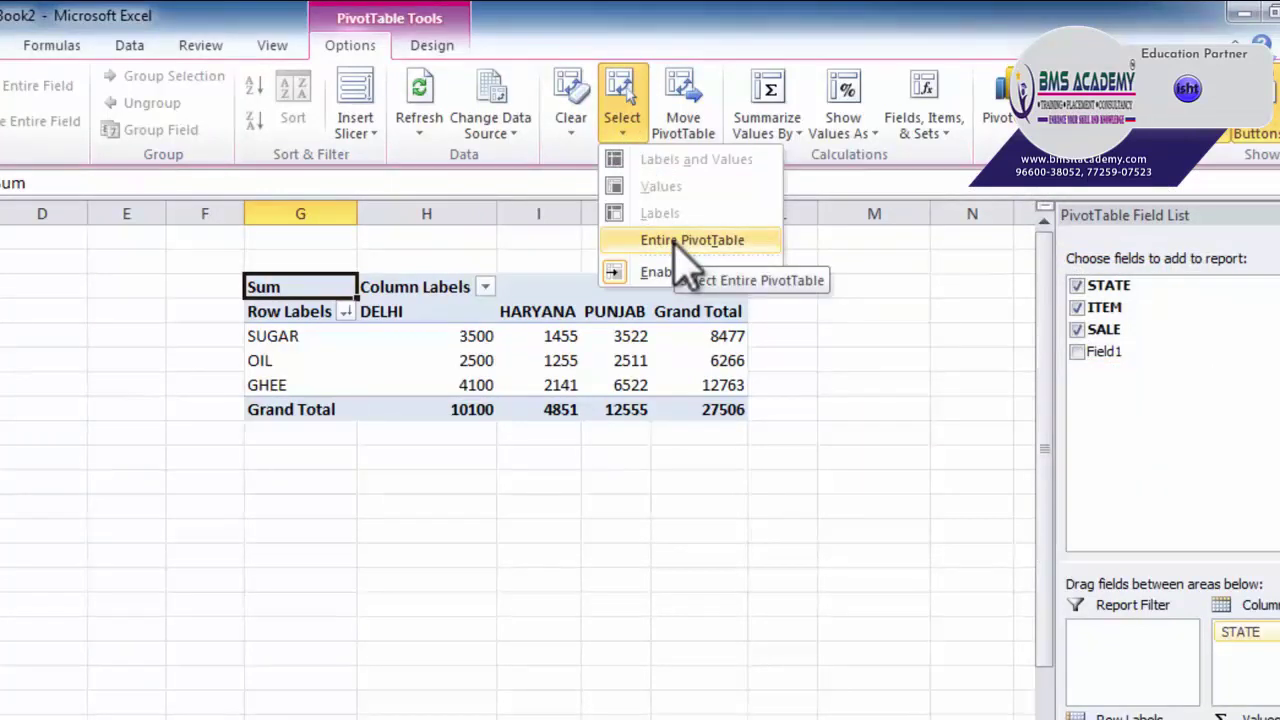
pyautogui.click(676, 244)
pyautogui.click(628, 132)
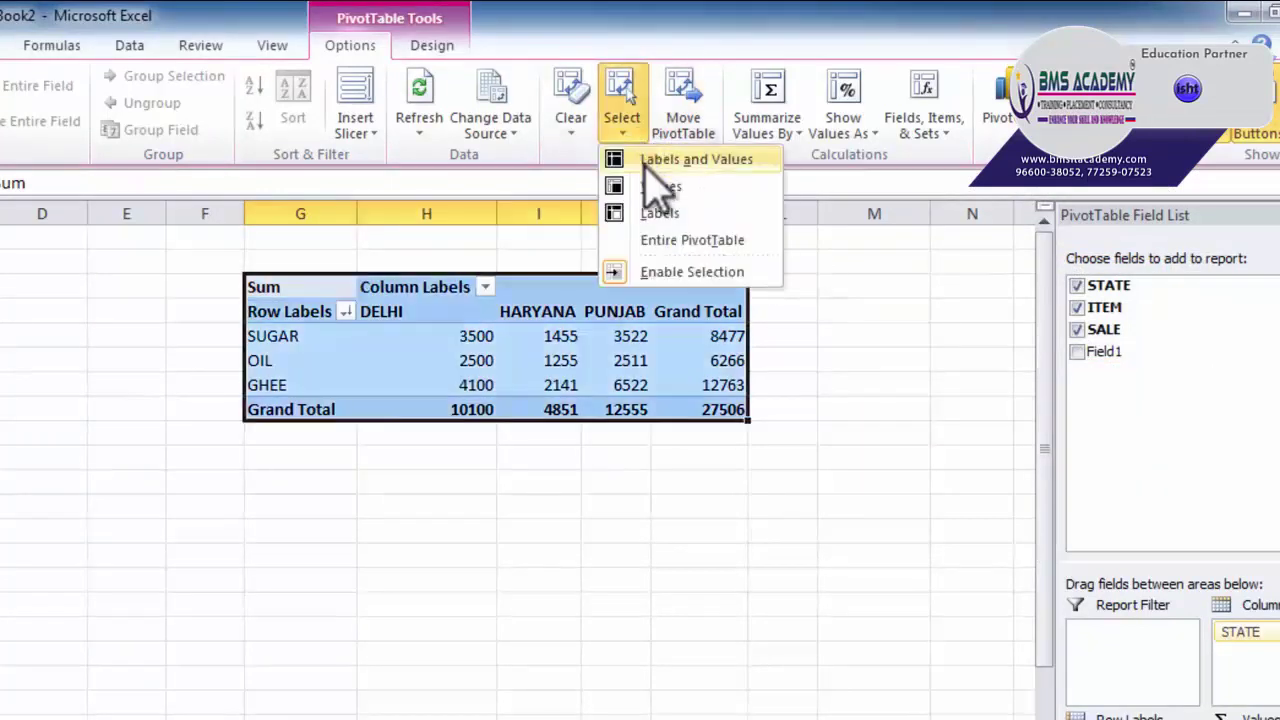
pyautogui.click(646, 162)
pyautogui.click(628, 130)
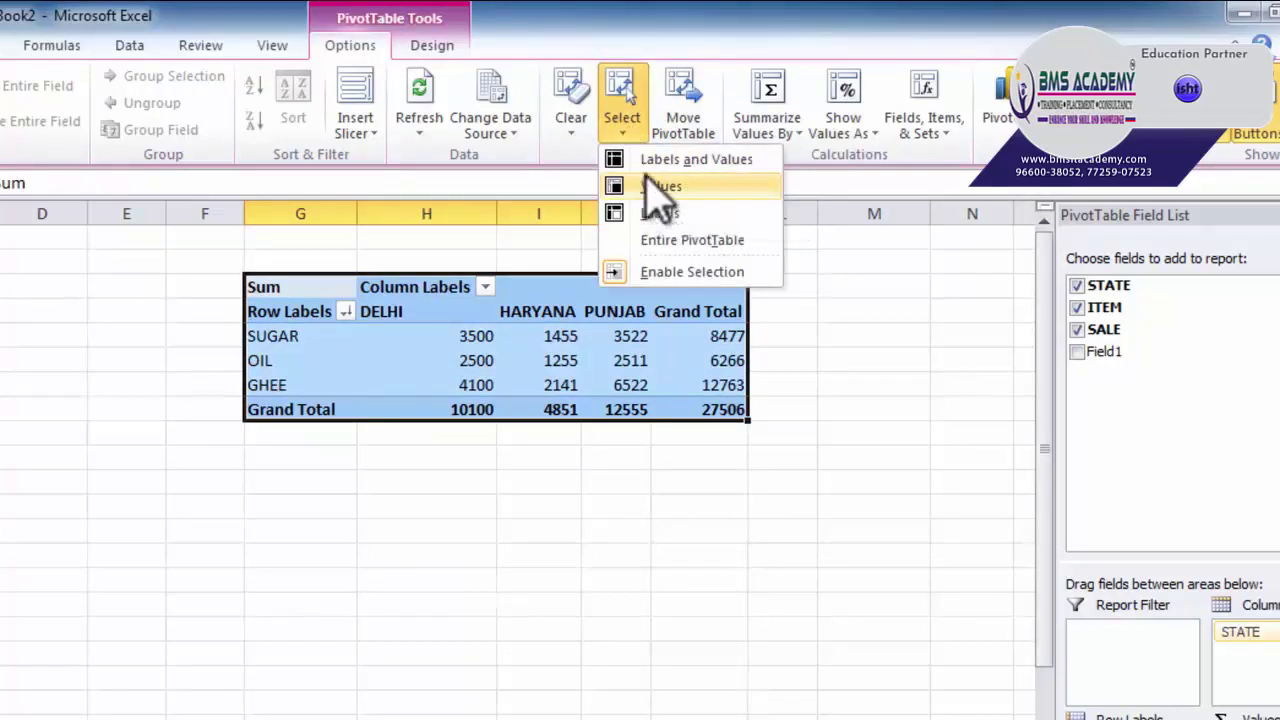
pyautogui.click(651, 186)
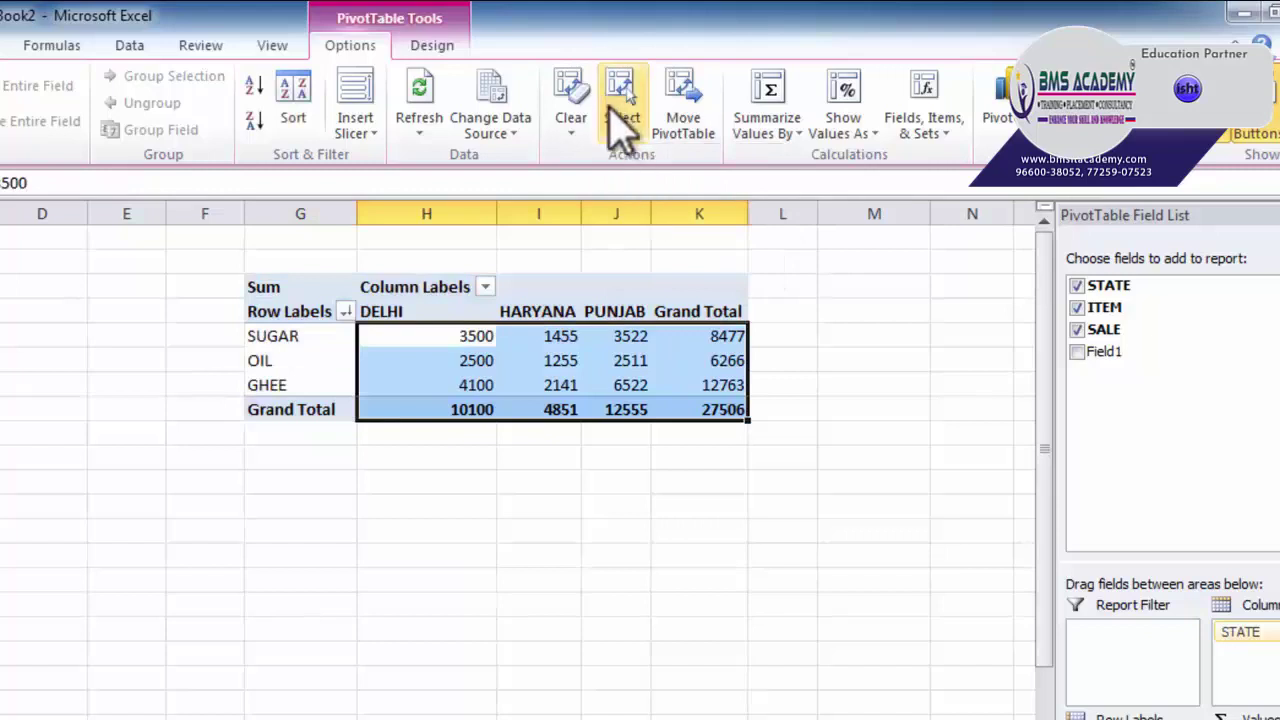
pyautogui.click(620, 125)
pyautogui.click(659, 213)
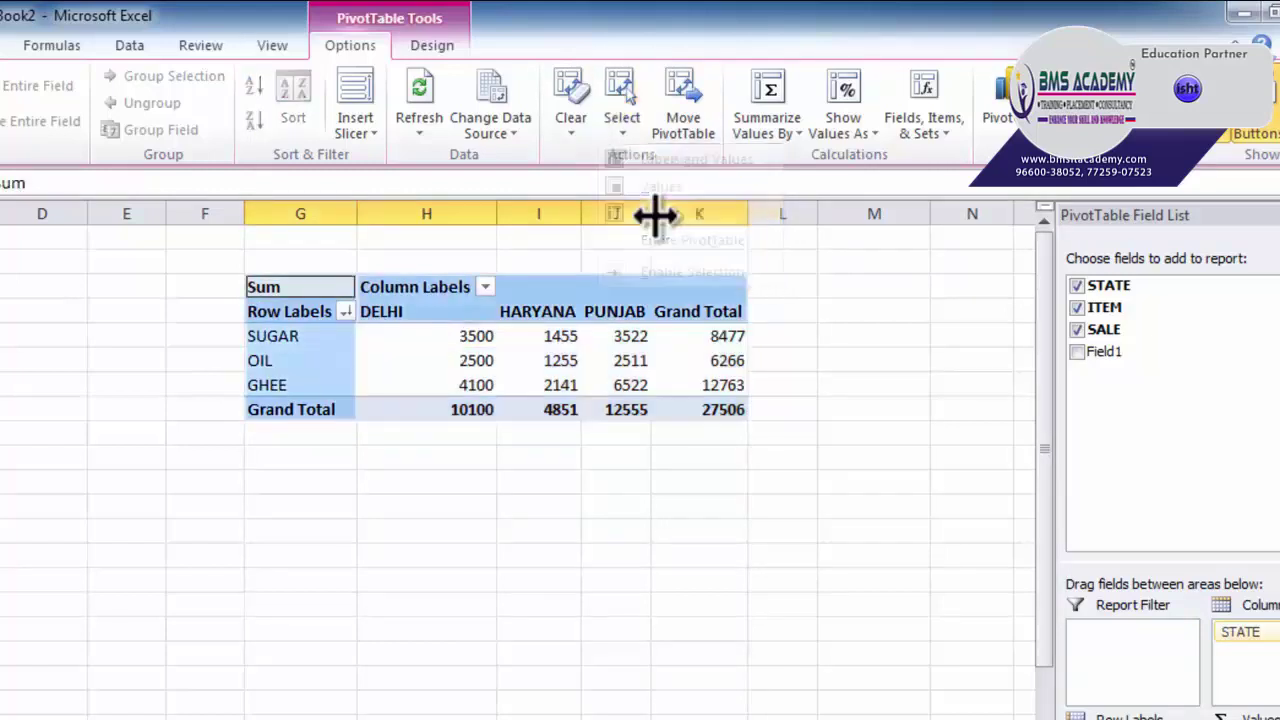
pyautogui.click(622, 125)
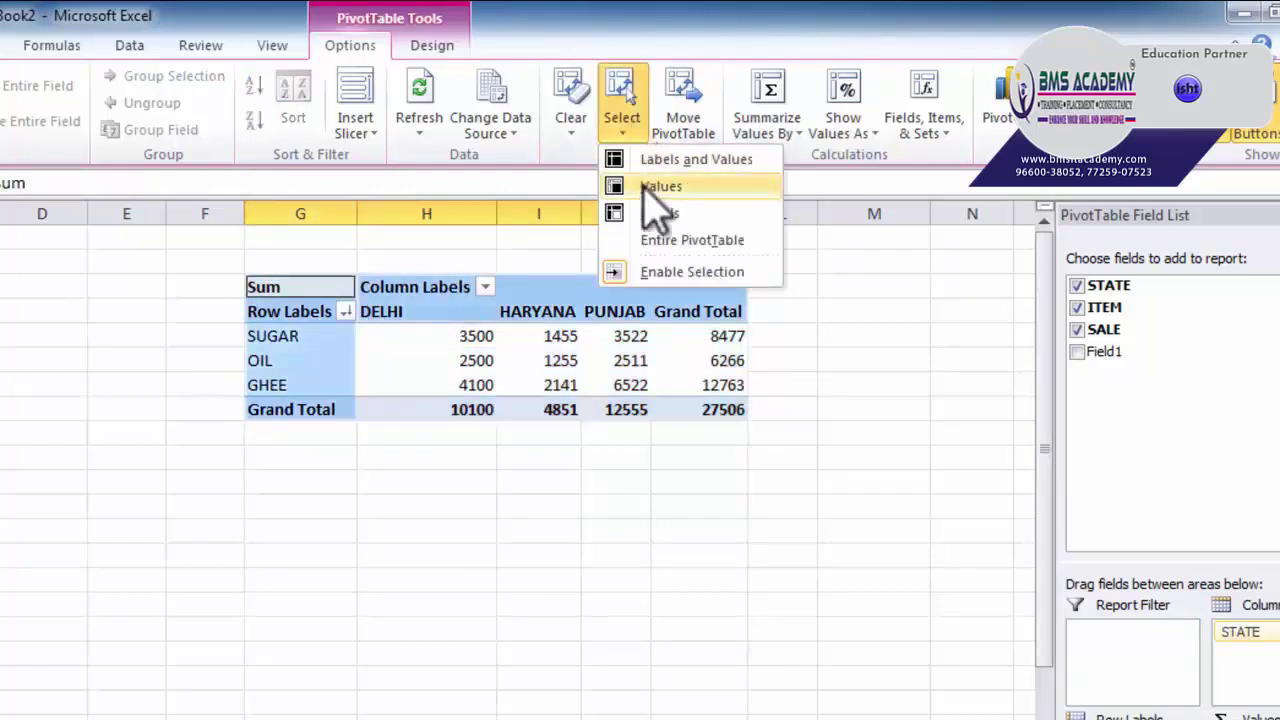
pyautogui.click(640, 25)
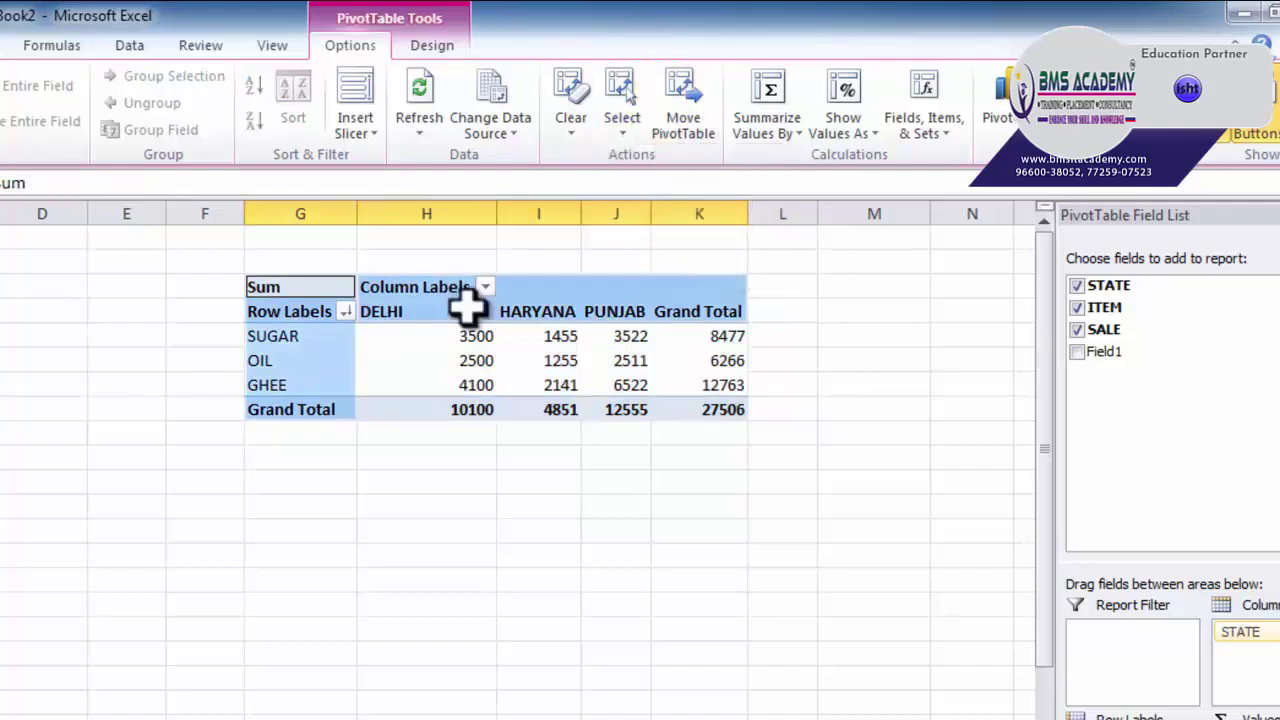
pyautogui.click(450, 336)
pyautogui.click(345, 338)
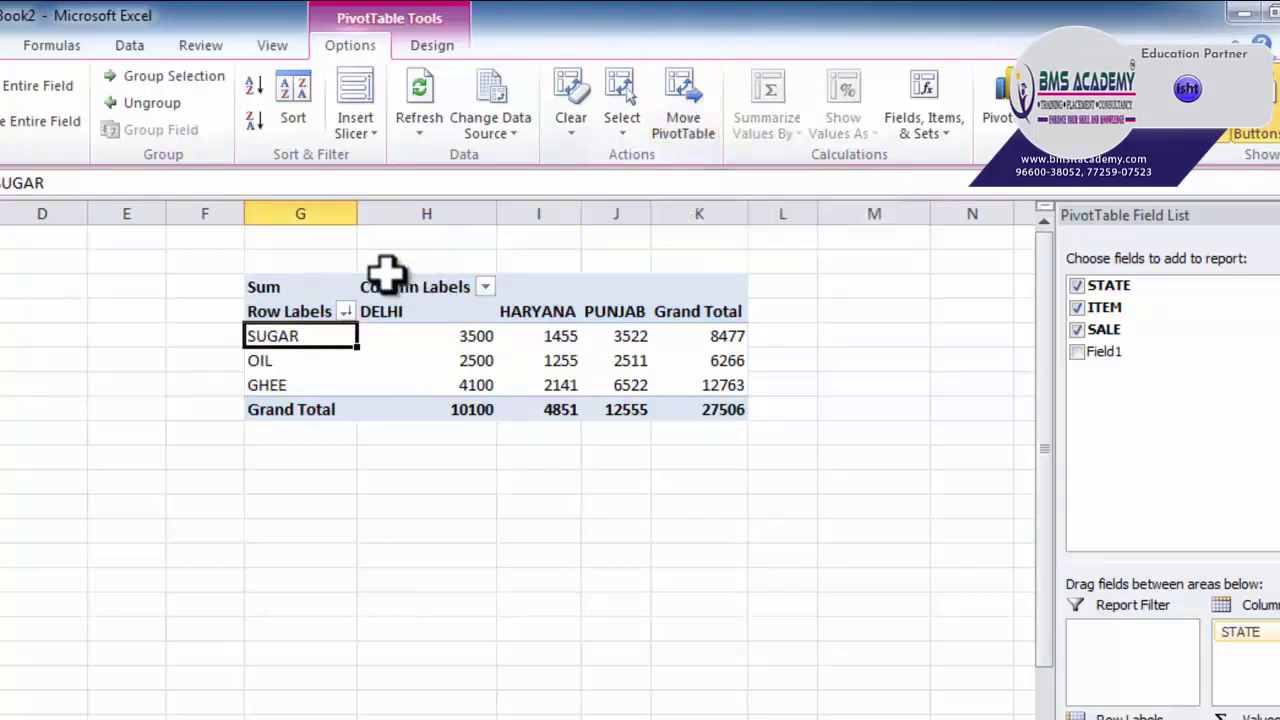
# Move the pivot table to start at Sheet3!$D$17
pyautogui.click(682, 110)
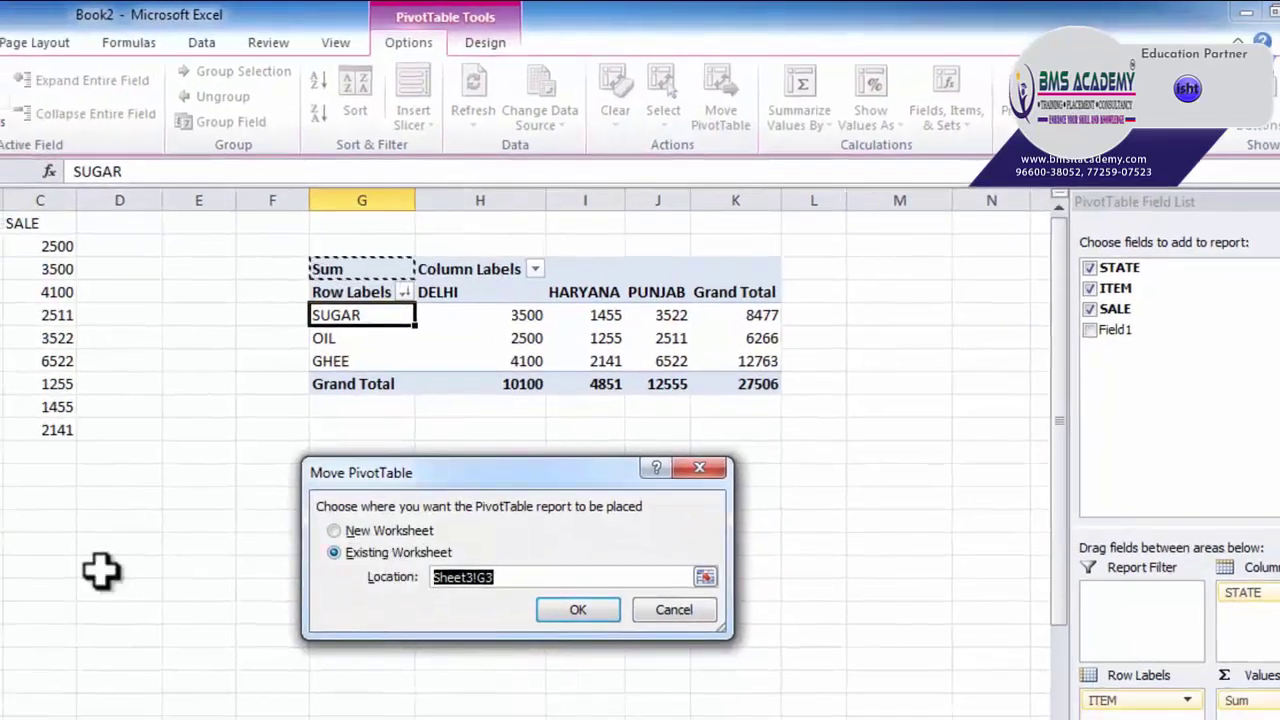
pyautogui.click(105, 588)
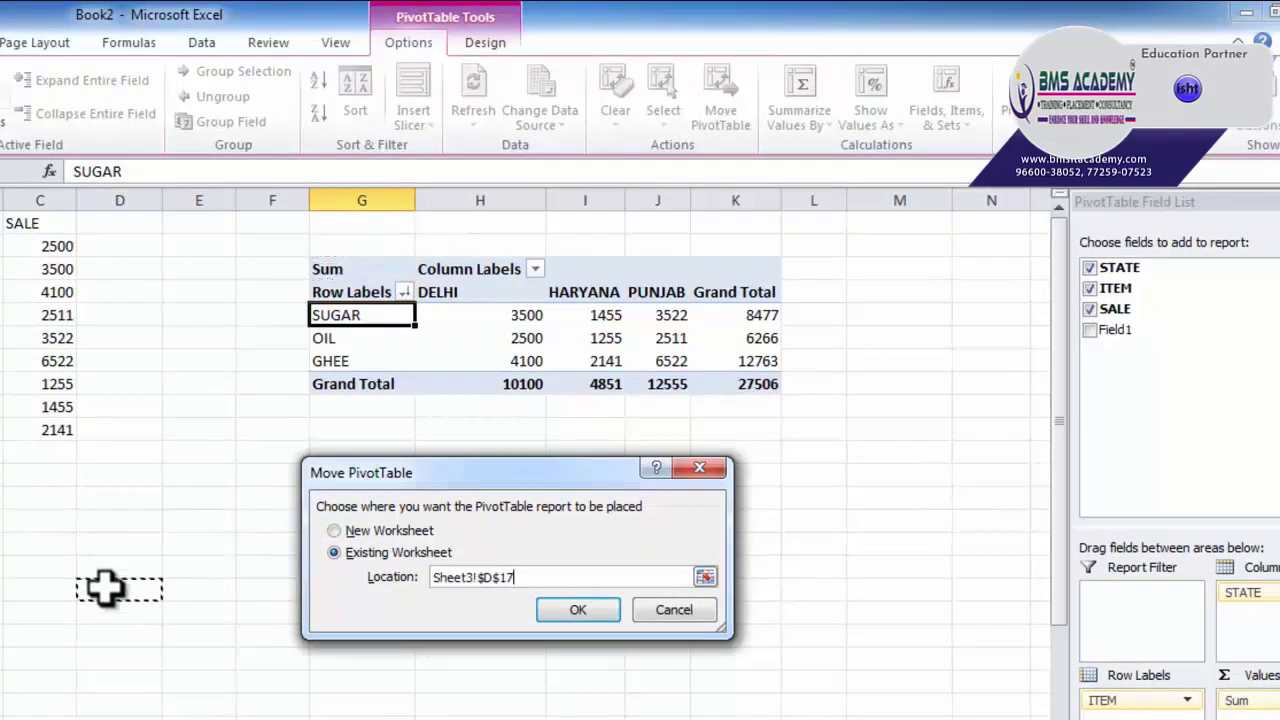
pyautogui.click(560, 610)
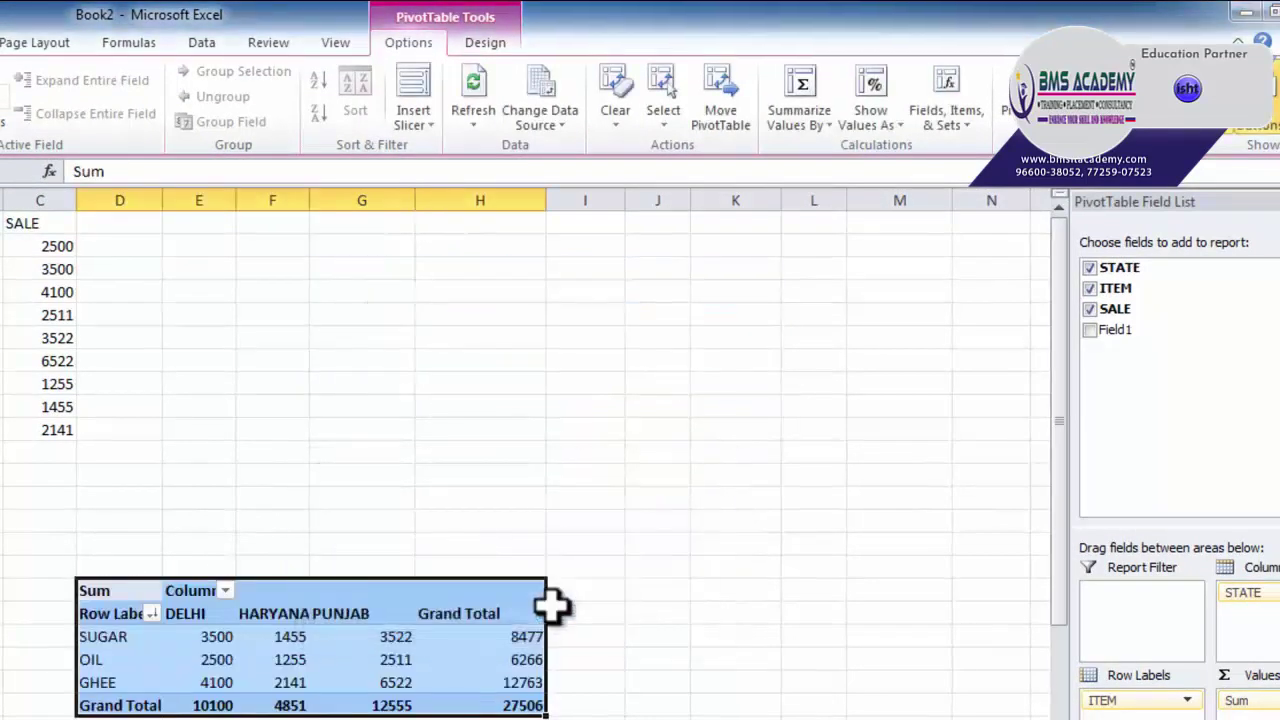
# Move the pivot table onto a new worksheet of its own
pyautogui.click(727, 130)
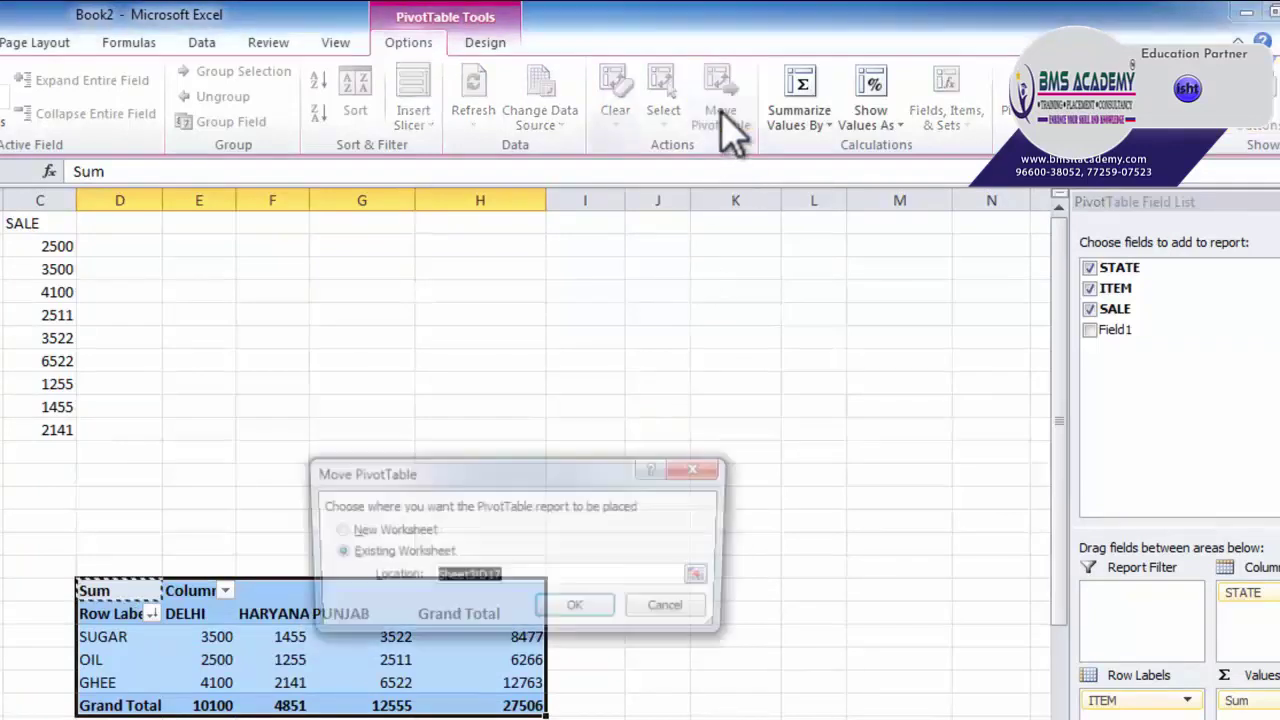
pyautogui.click(340, 530)
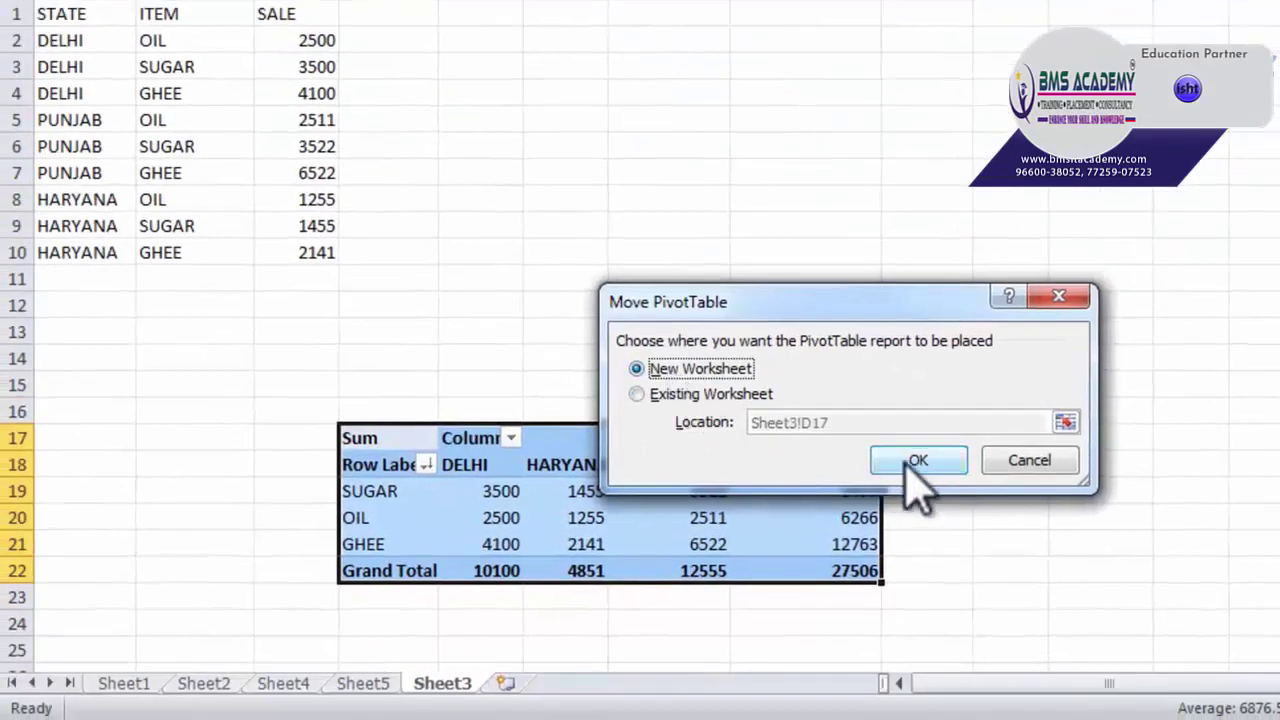
pyautogui.click(906, 465)
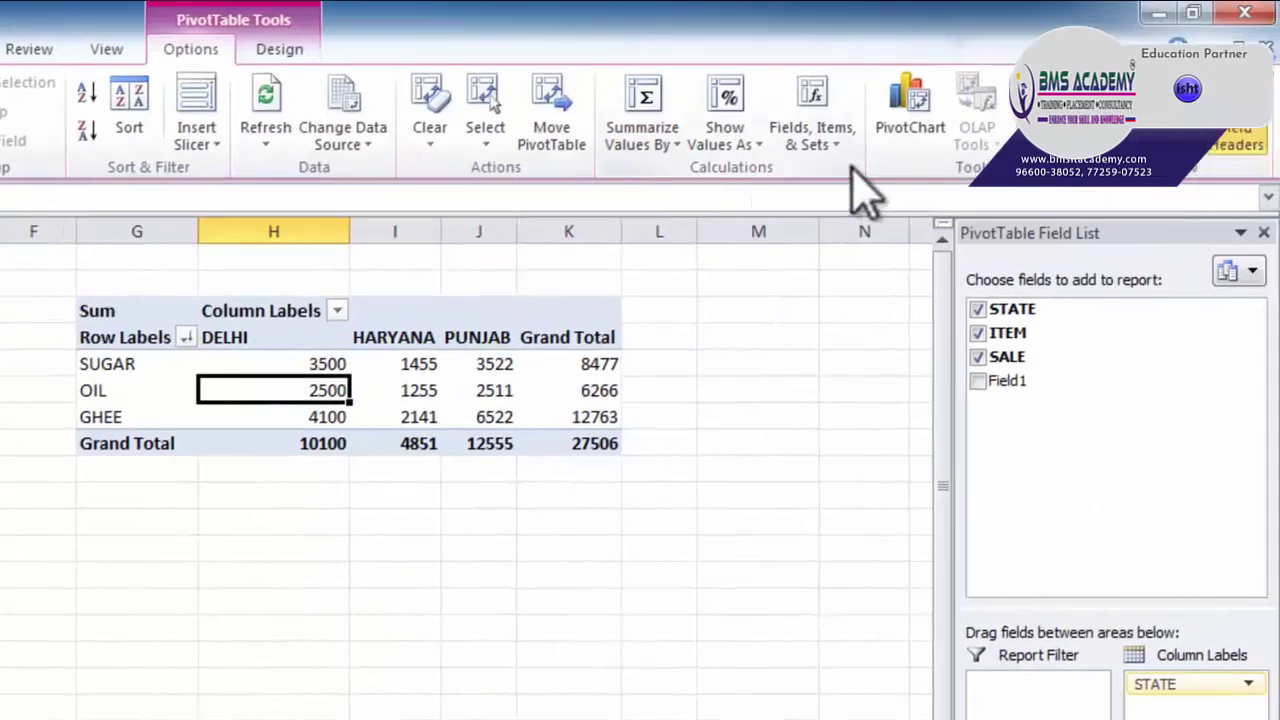
pyautogui.click(640, 140)
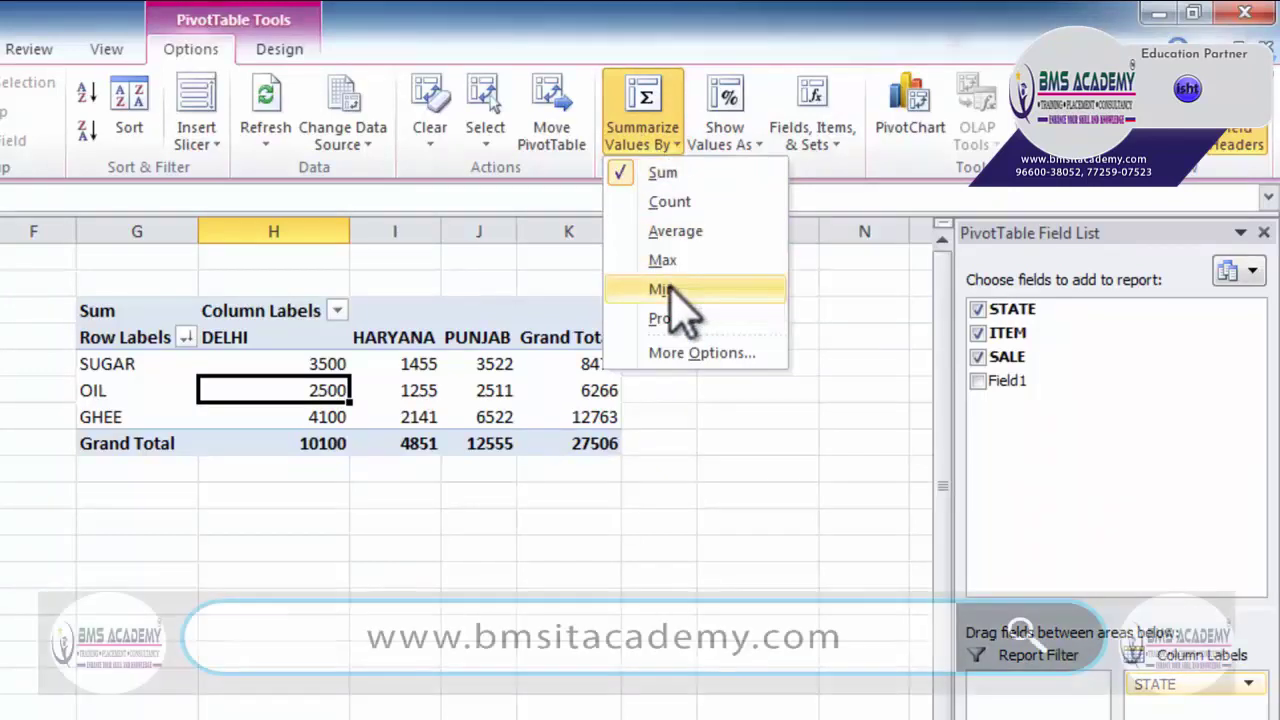
pyautogui.click(652, 236)
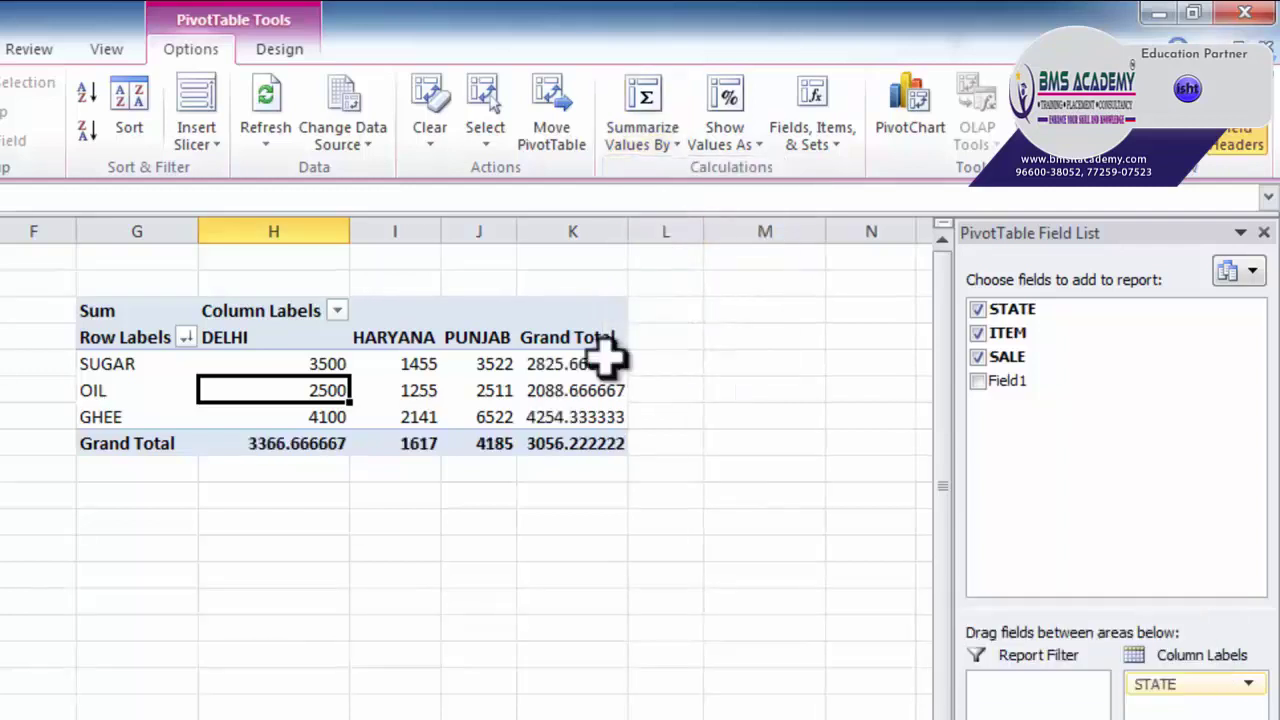
pyautogui.click(672, 160)
pyautogui.click(662, 174)
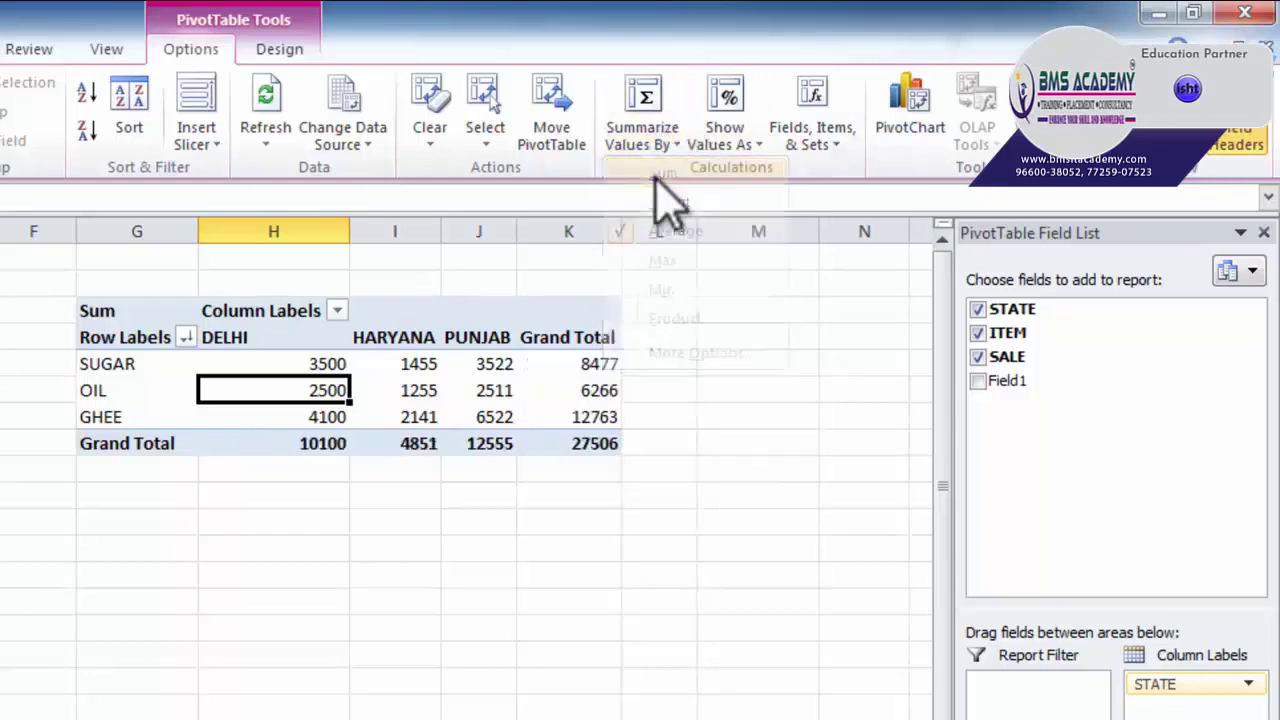
# Show values as % of Grand Total, then return them to plain sums totalling 27506
pyautogui.click(735, 160)
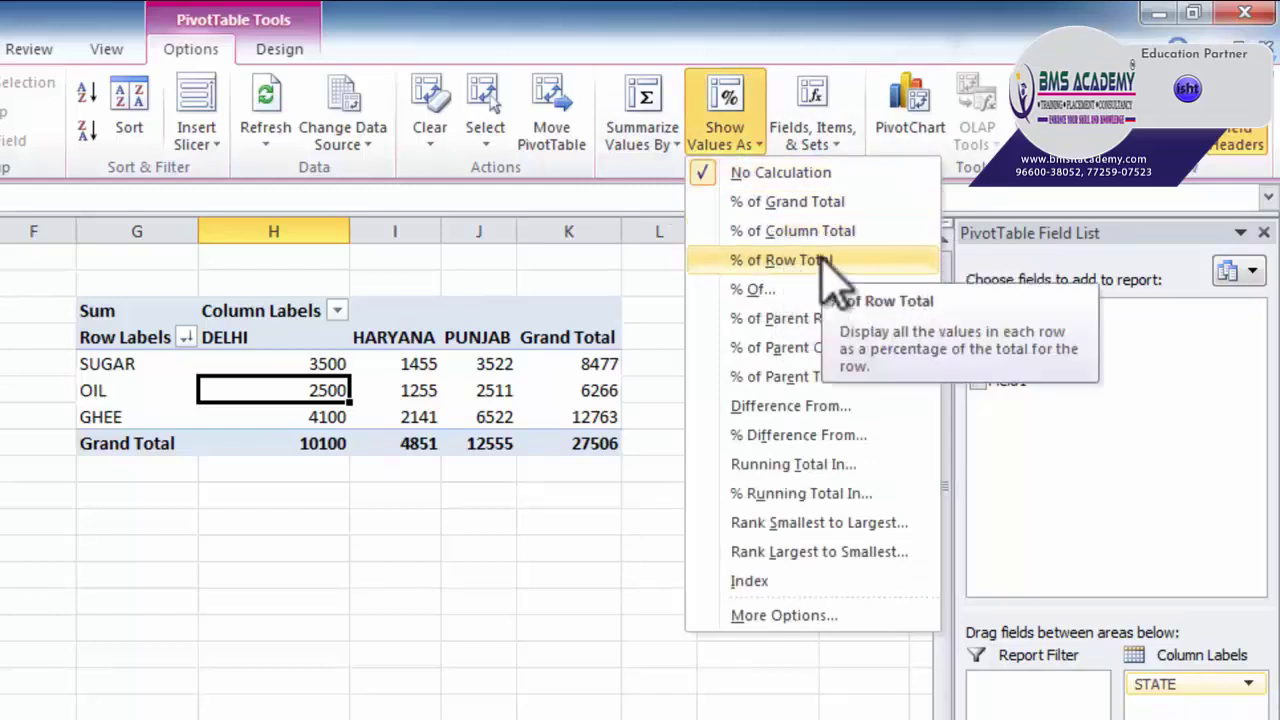
pyautogui.click(787, 203)
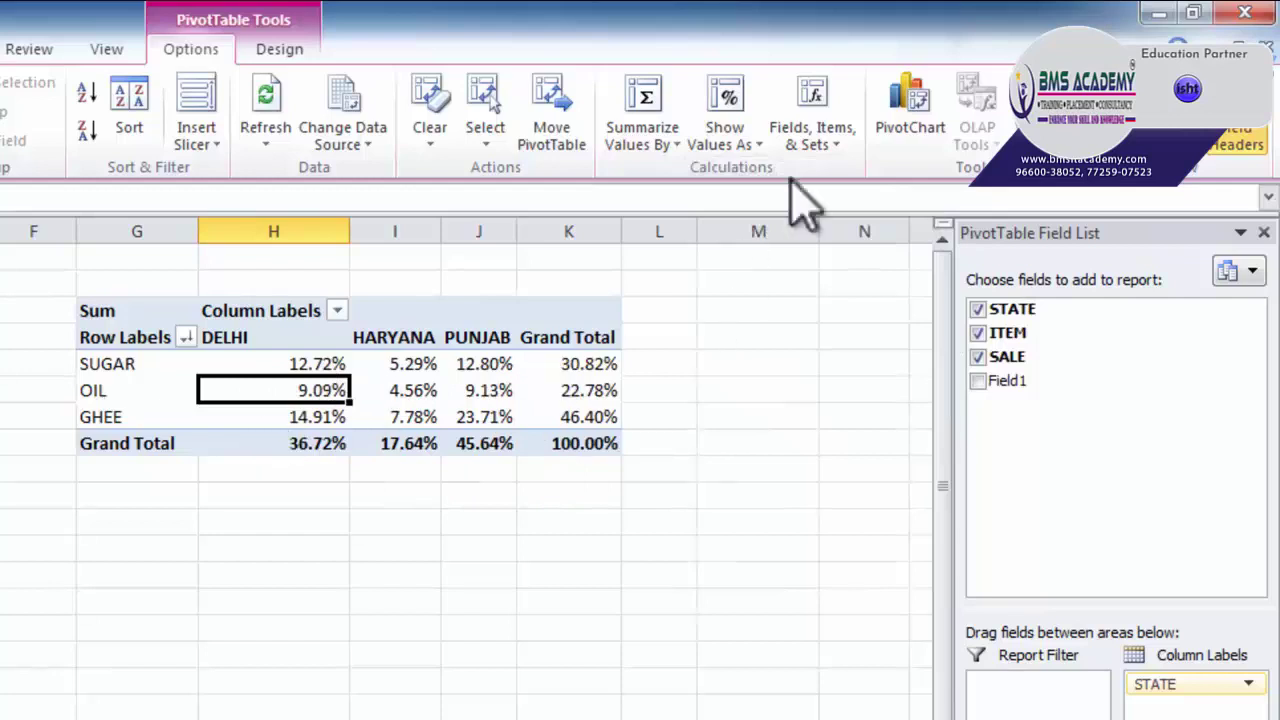
pyautogui.click(757, 155)
pyautogui.click(748, 172)
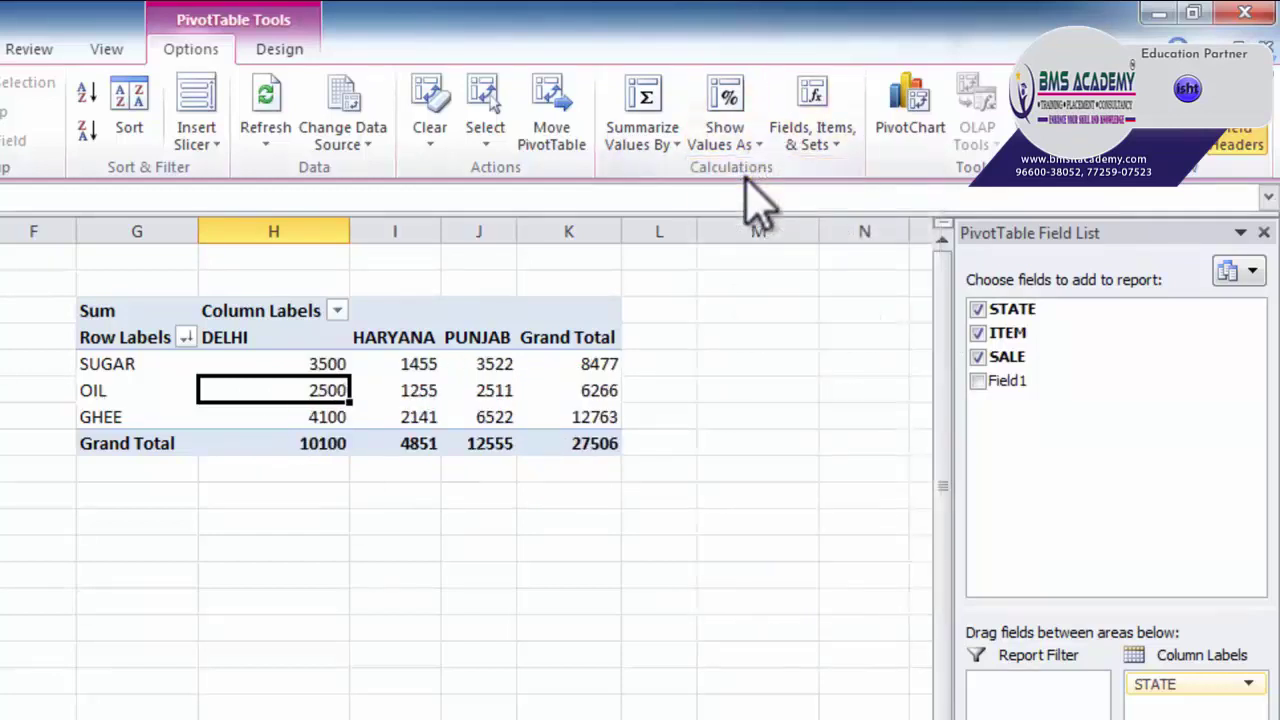
pyautogui.click(318, 340)
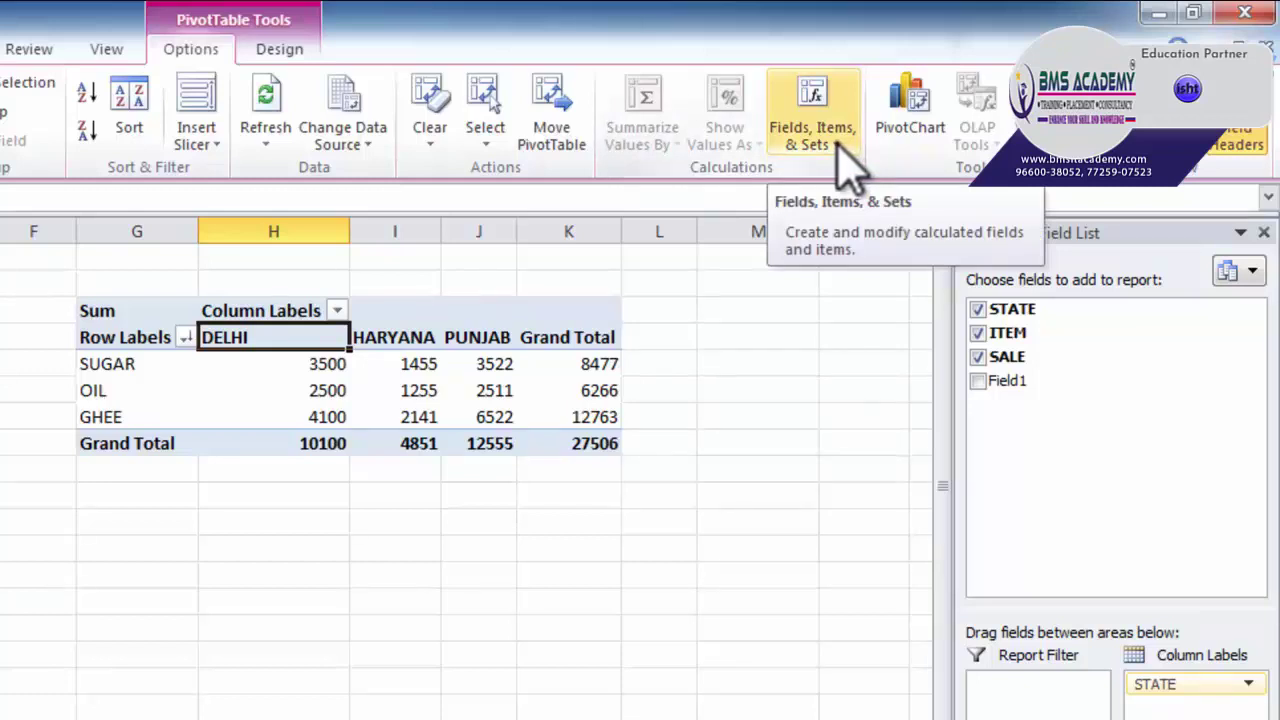
# Create calculated field Field2 = SALE+200, adding Sum of Field2 beside each state's Sum
pyautogui.moveTo(314, 364)
pyautogui.mouseDown()
pyautogui.moveTo(430, 410)
pyautogui.moveTo(545, 430)
pyautogui.mouseUp()
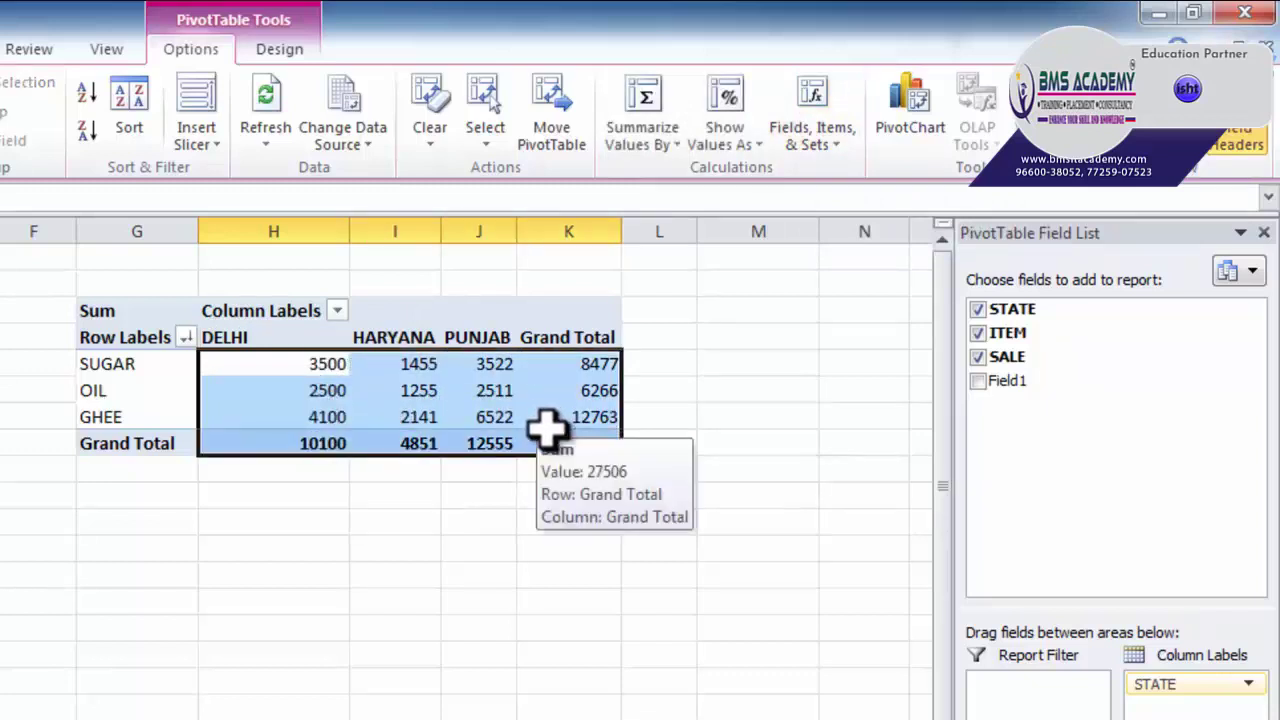
pyautogui.click(842, 150)
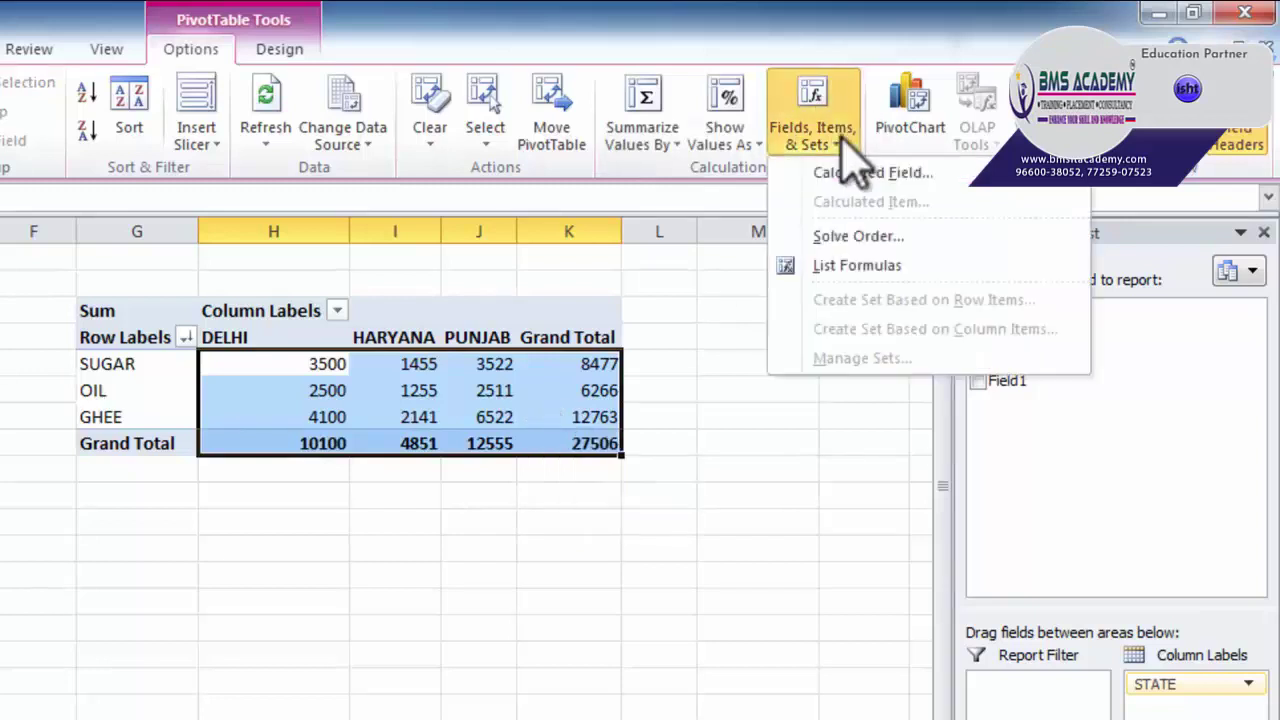
pyautogui.click(845, 180)
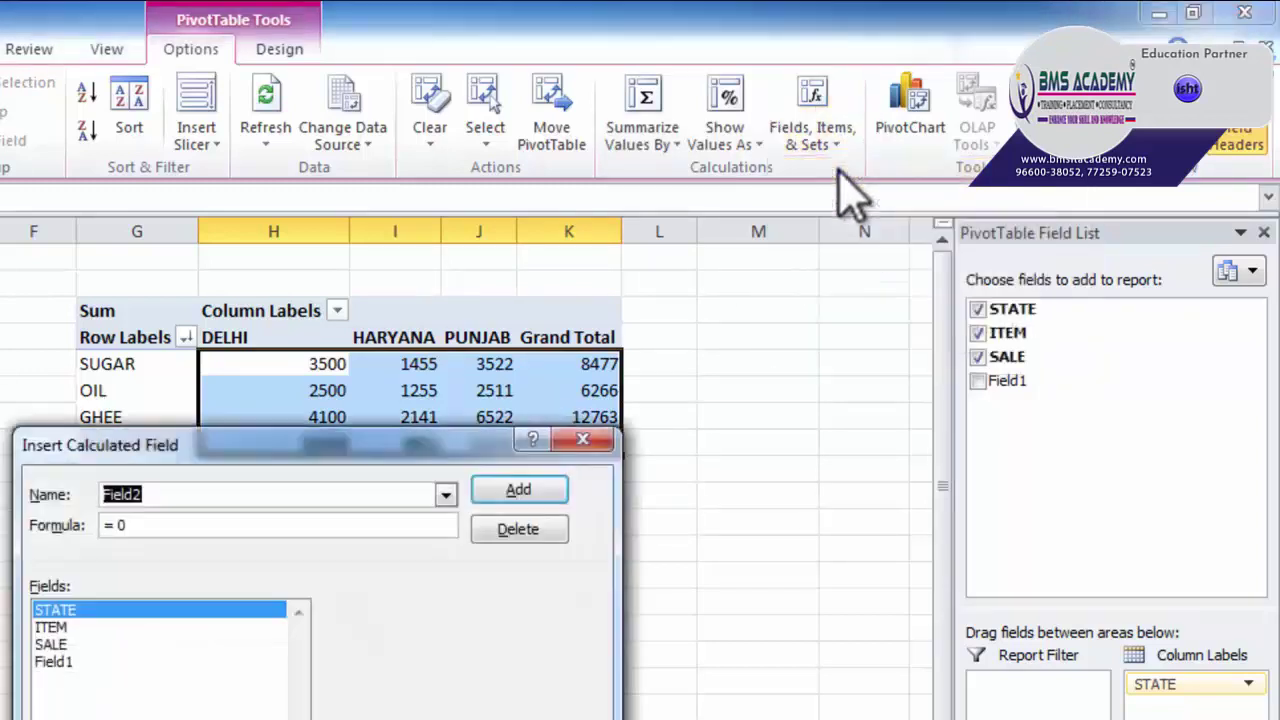
pyautogui.moveTo(262, 447)
pyautogui.mouseDown()
pyautogui.moveTo(333, 455)
pyautogui.moveTo(745, 348)
pyautogui.mouseUp()
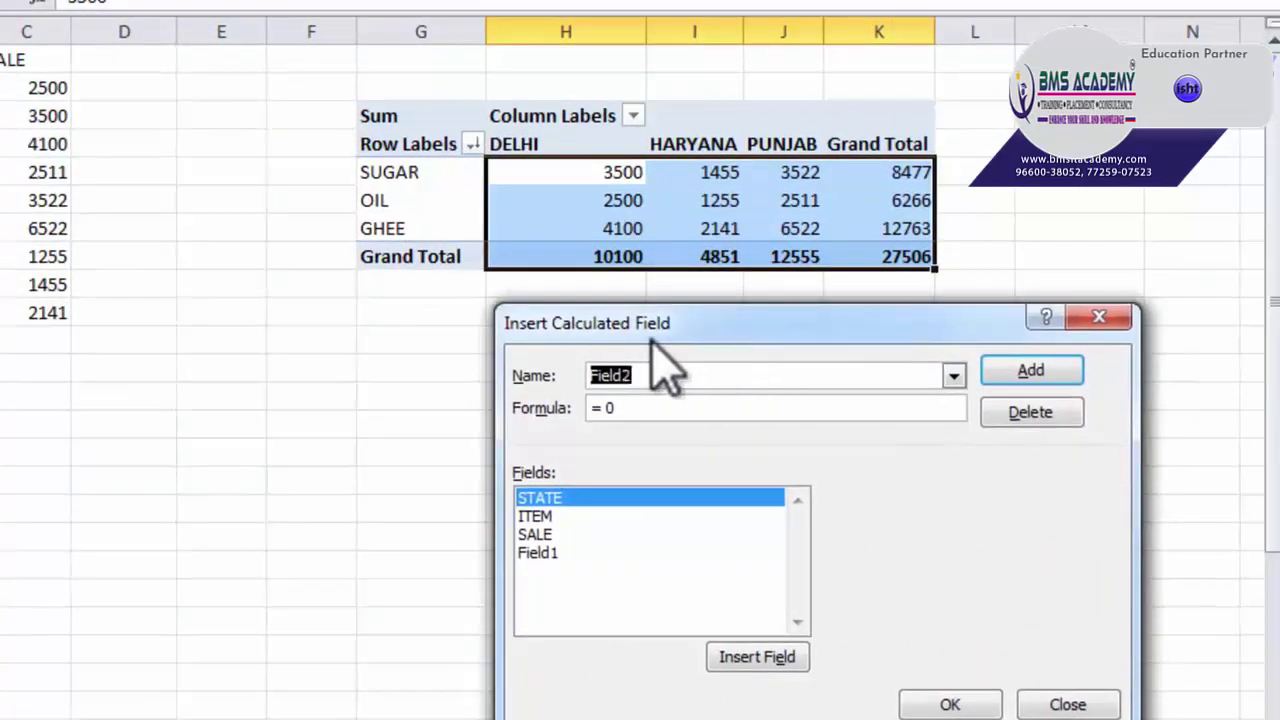
pyautogui.doubleClick(600, 534)
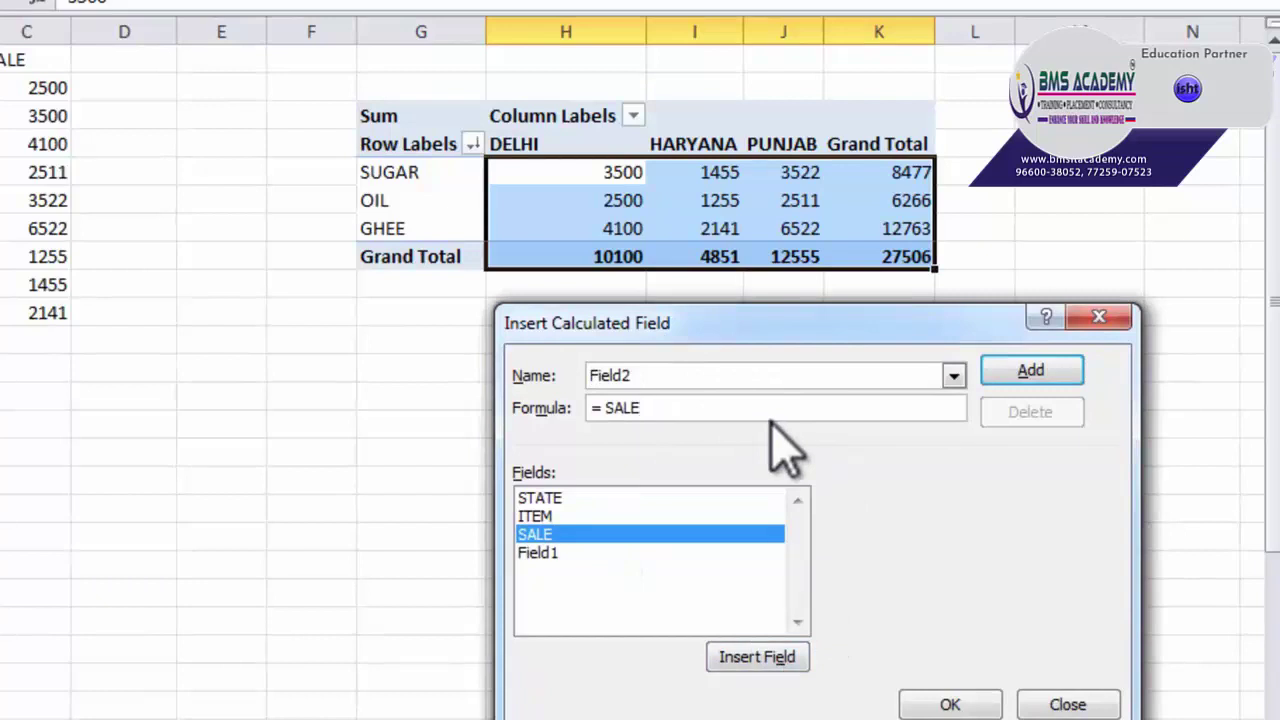
pyautogui.write('200')
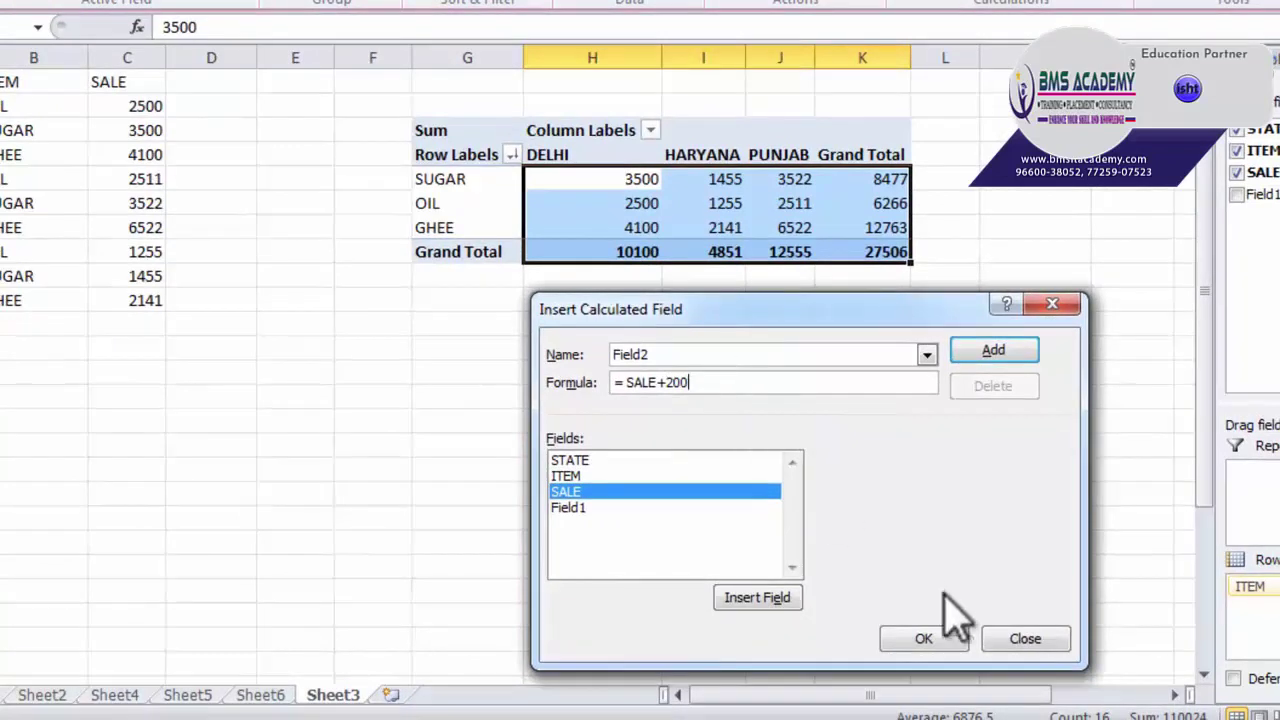
pyautogui.click(922, 638)
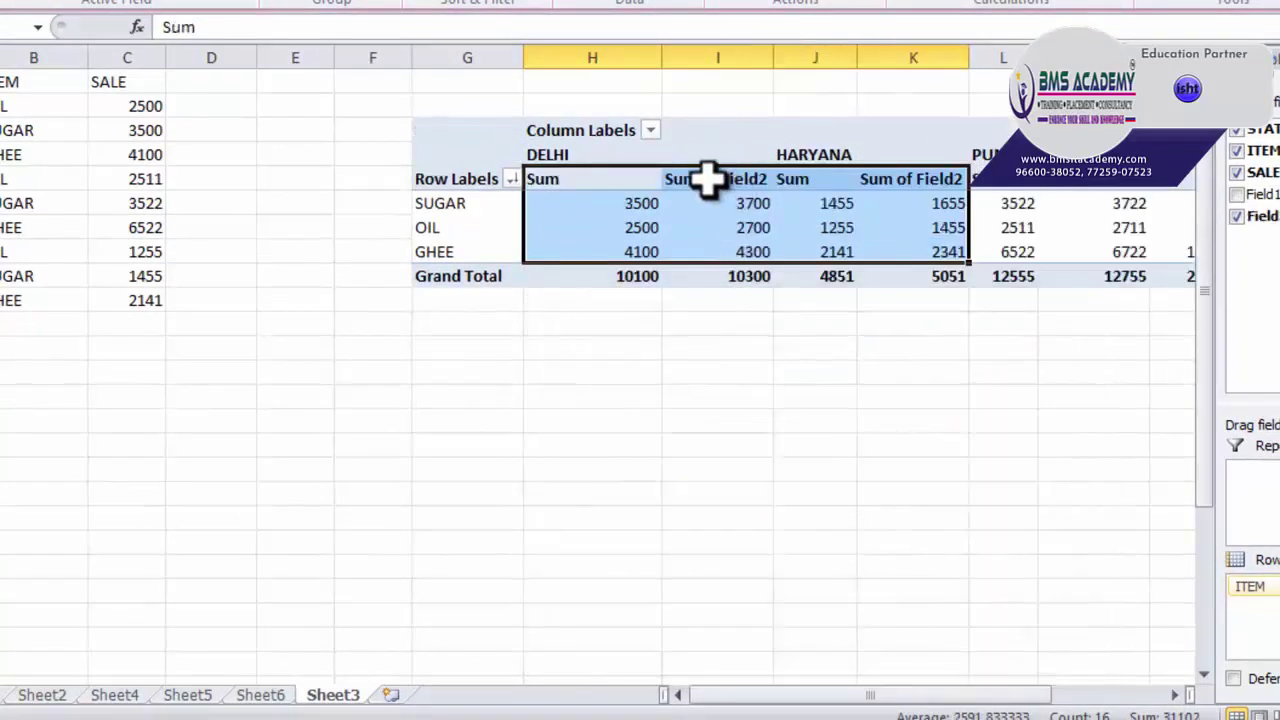
pyautogui.moveTo(686, 203); pyautogui.dragTo(693, 245)
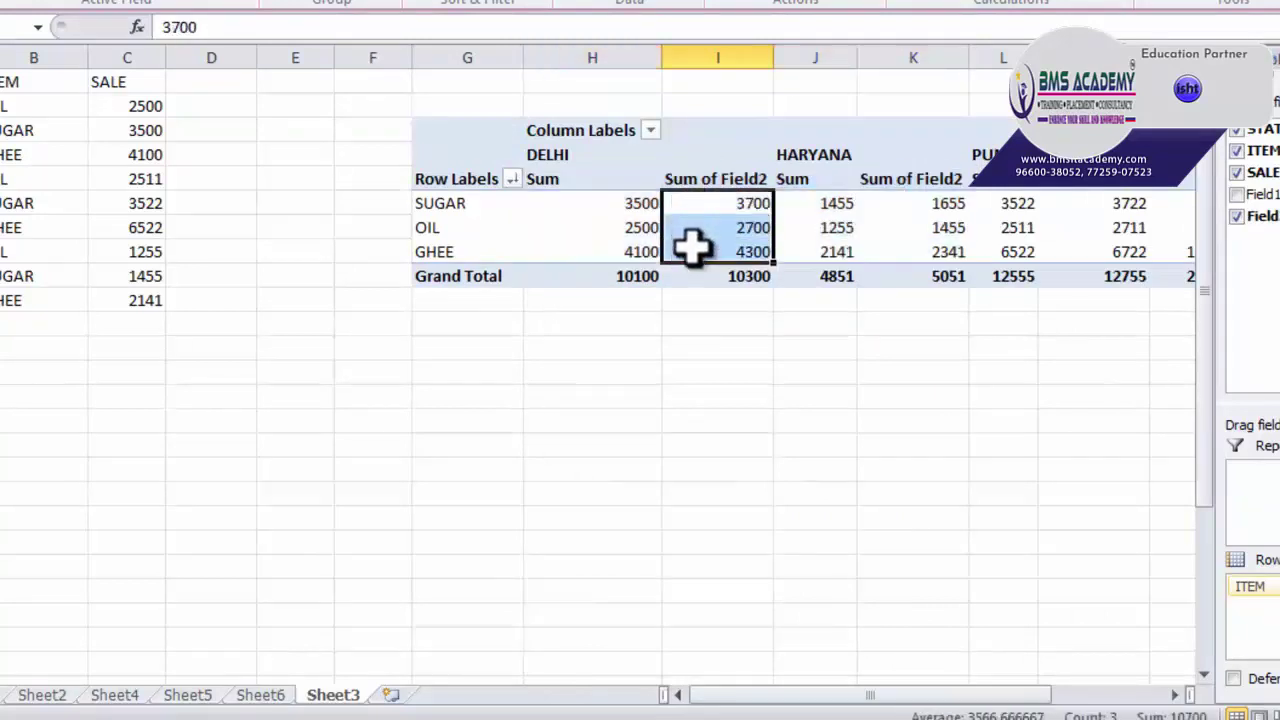
pyautogui.moveTo(628, 204); pyautogui.dragTo(628, 251)
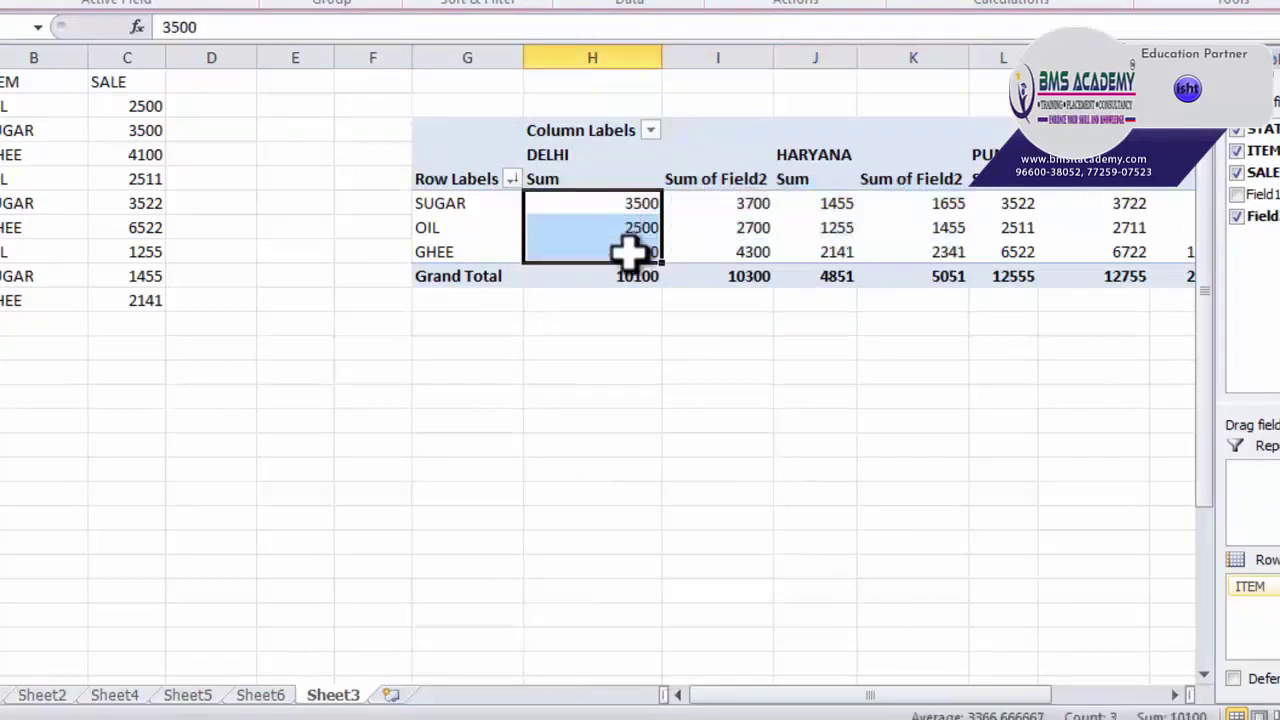
pyautogui.moveTo(743, 203); pyautogui.dragTo(740, 248)
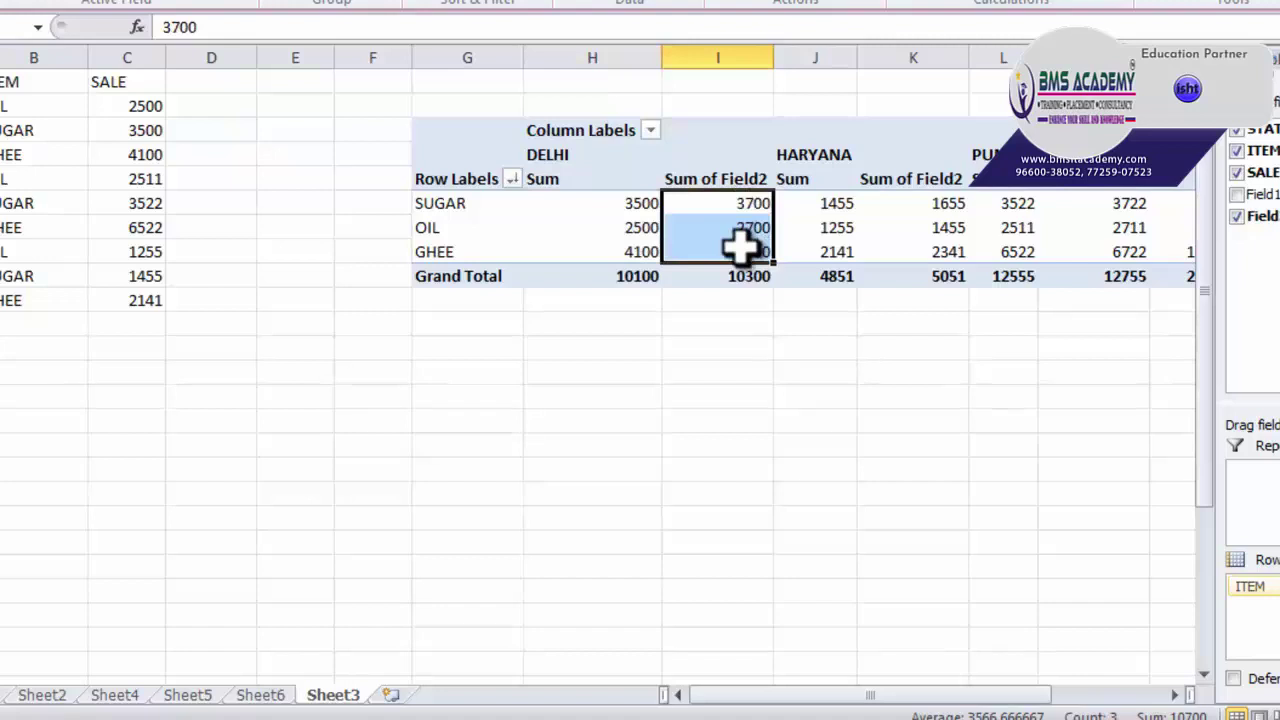
pyautogui.moveTo(937, 204); pyautogui.dragTo(940, 250)
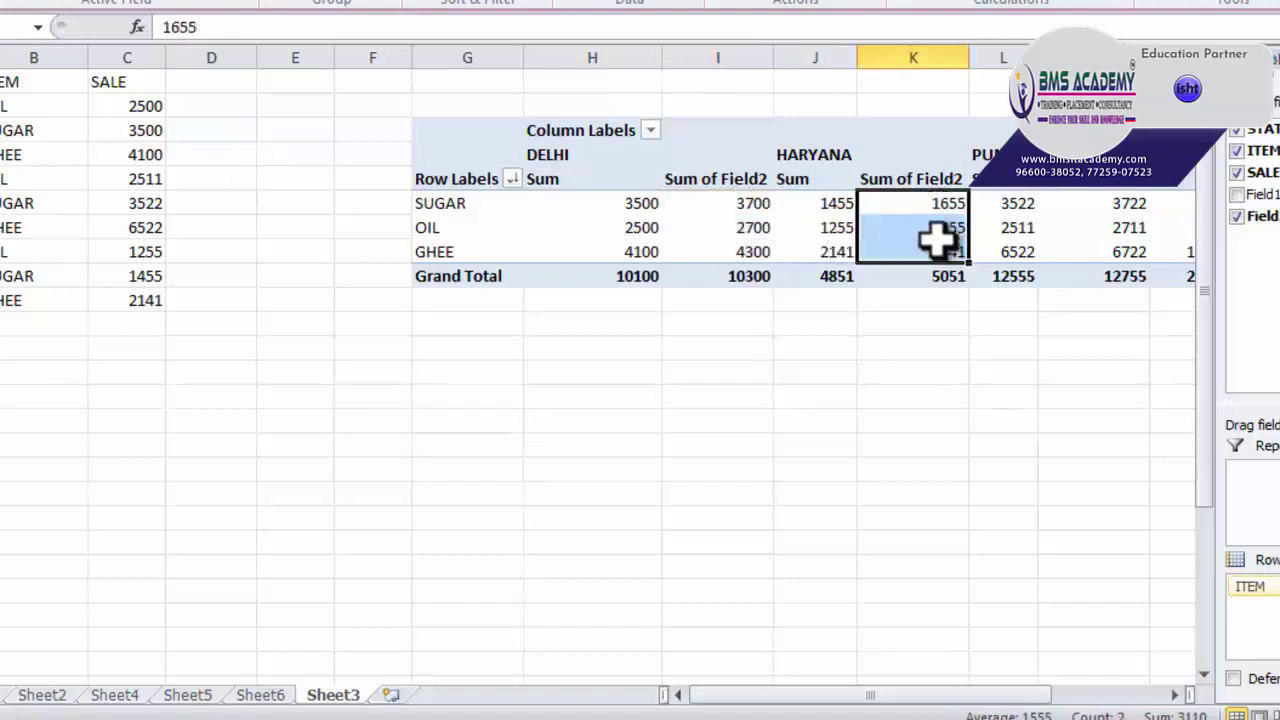
pyautogui.moveTo(1123, 203); pyautogui.dragTo(1118, 248)
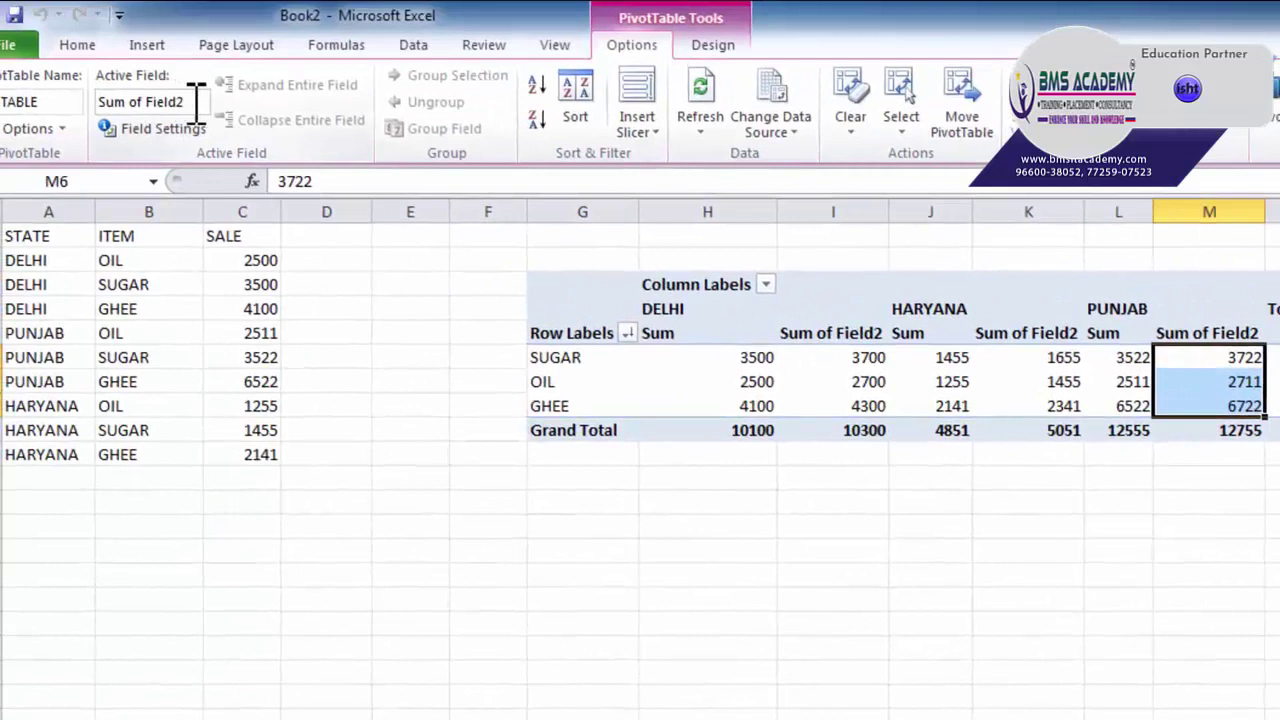
# Rename Sum of Field2 to EXTRA 200, then drag EXTRA 200 out of the Values area
pyautogui.click(198, 101)
pyautogui.write('EXTRA 200')
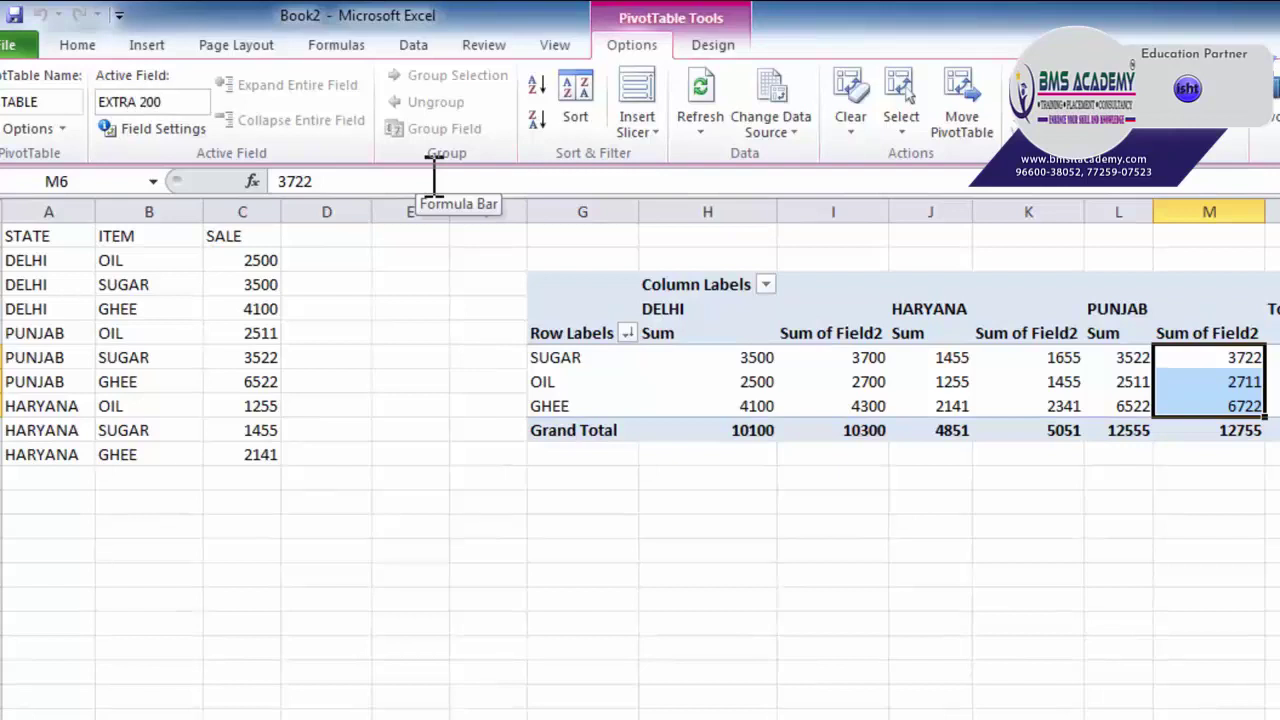
pyautogui.press('Return')
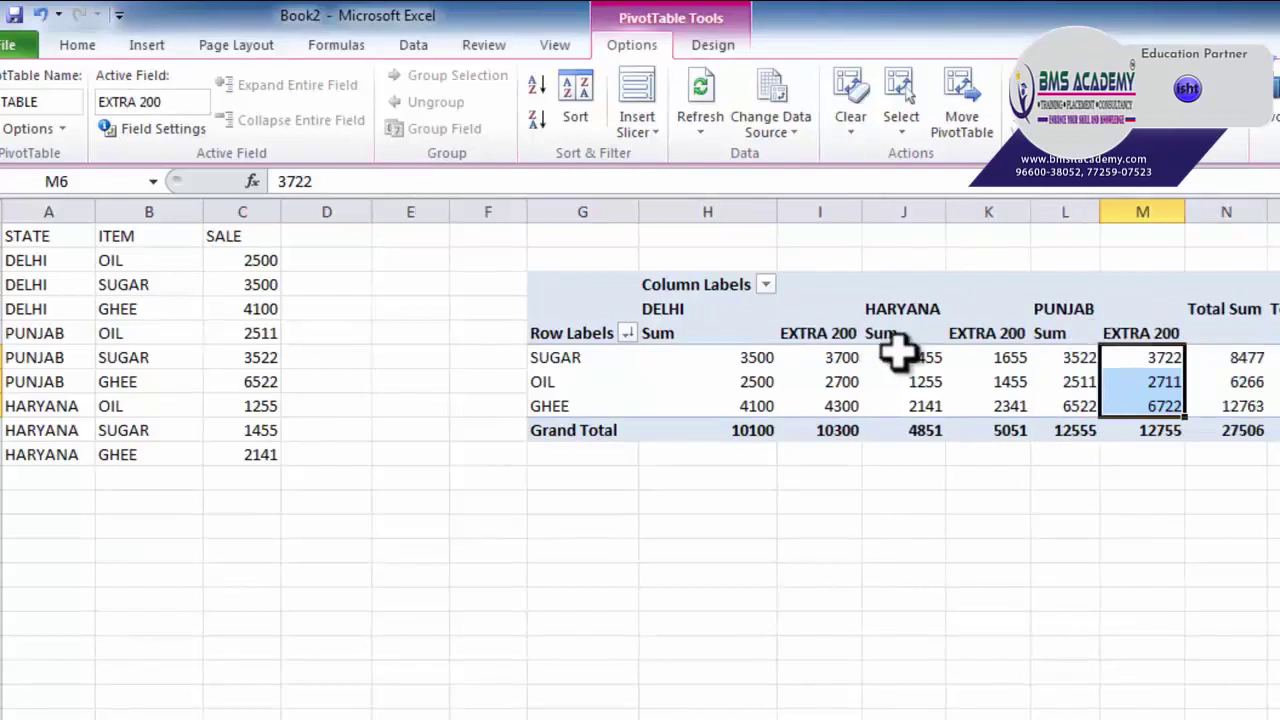
pyautogui.moveTo(820, 333)
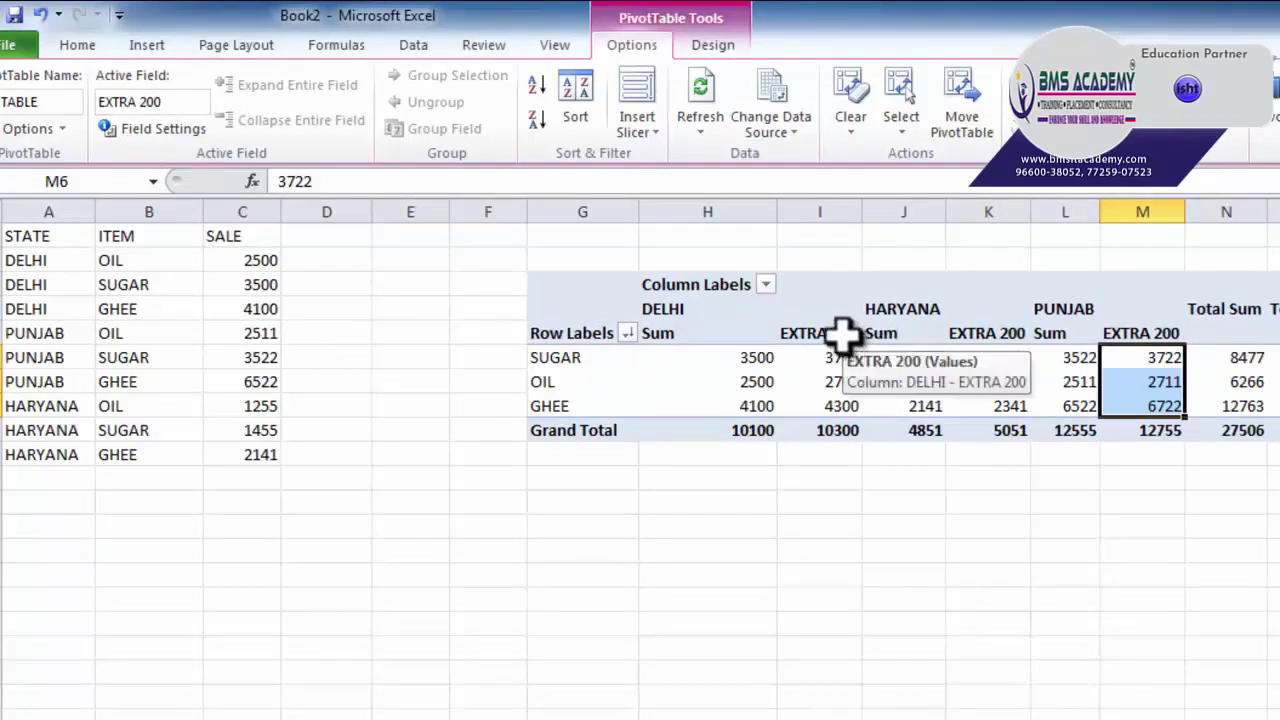
pyautogui.moveTo(843, 336); pyautogui.dragTo(860, 402)
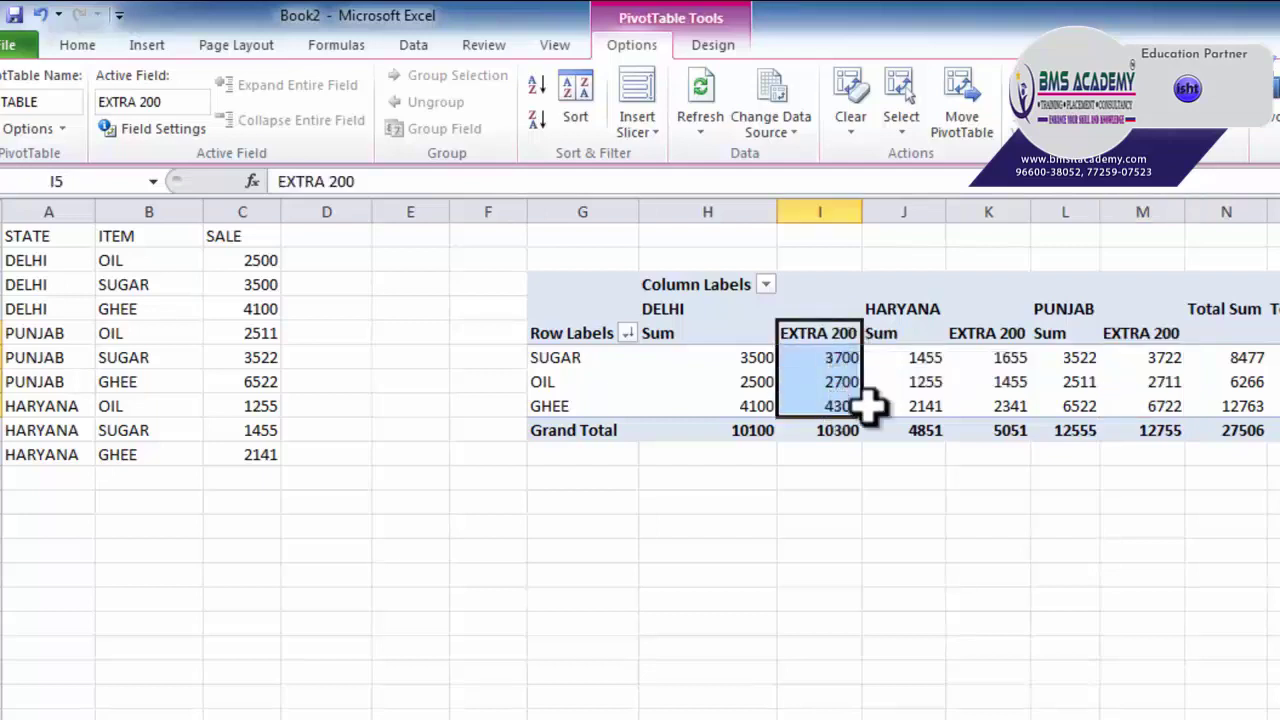
pyautogui.moveTo(1030, 333); pyautogui.dragTo(1025, 385)
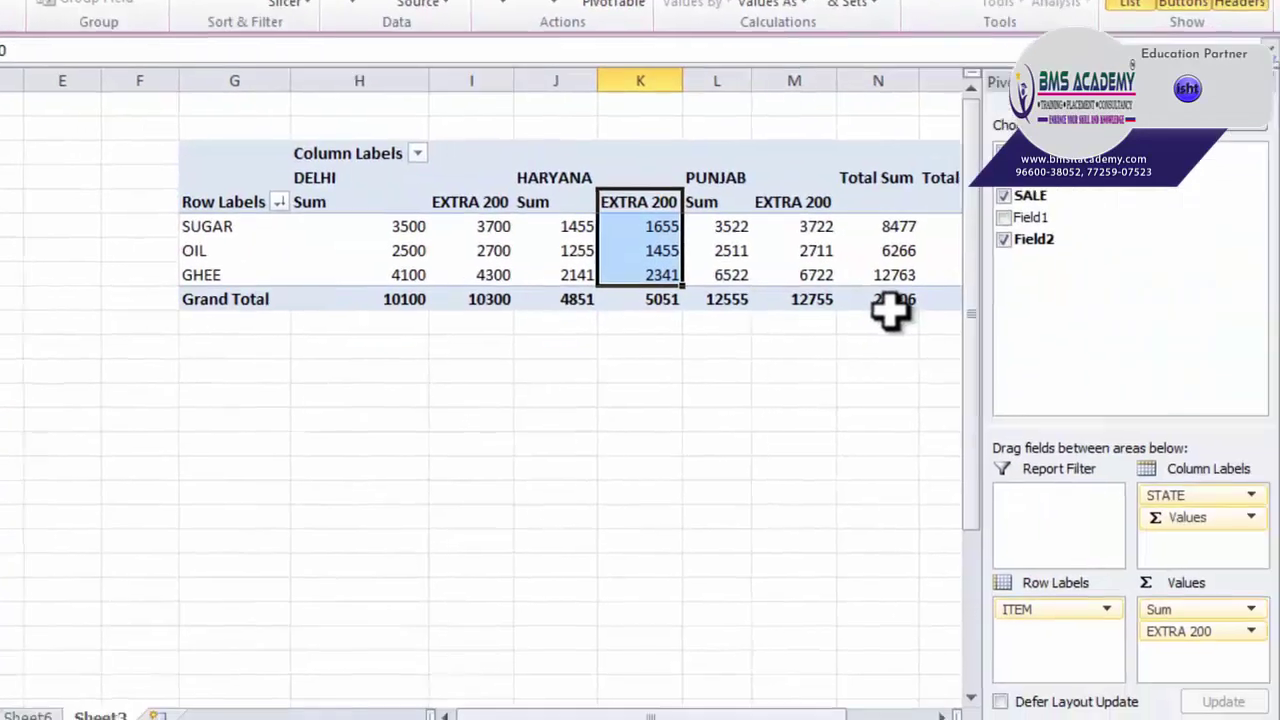
pyautogui.click(1167, 632)
pyautogui.moveTo(1167, 632); pyautogui.dragTo(1092, 336)
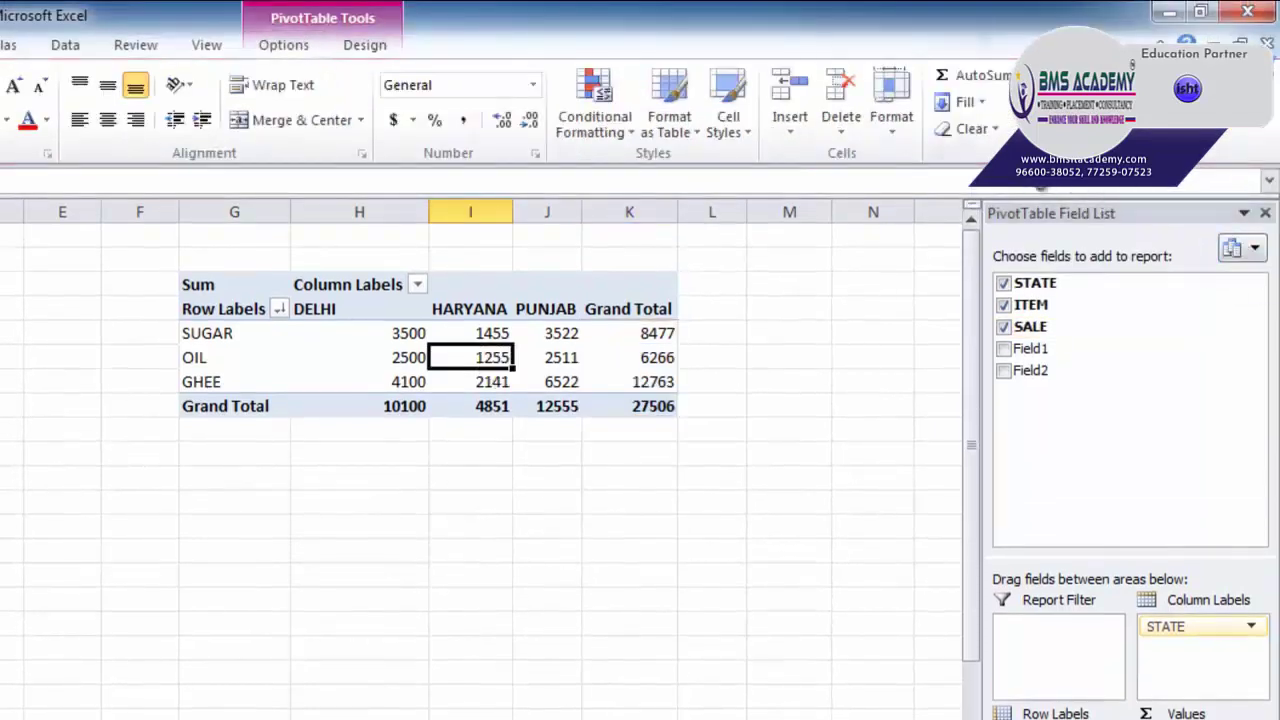
# Insert a Clustered Column PivotChart of SUGAR, OIL and GHEE sales by state
pyautogui.click(366, 384)
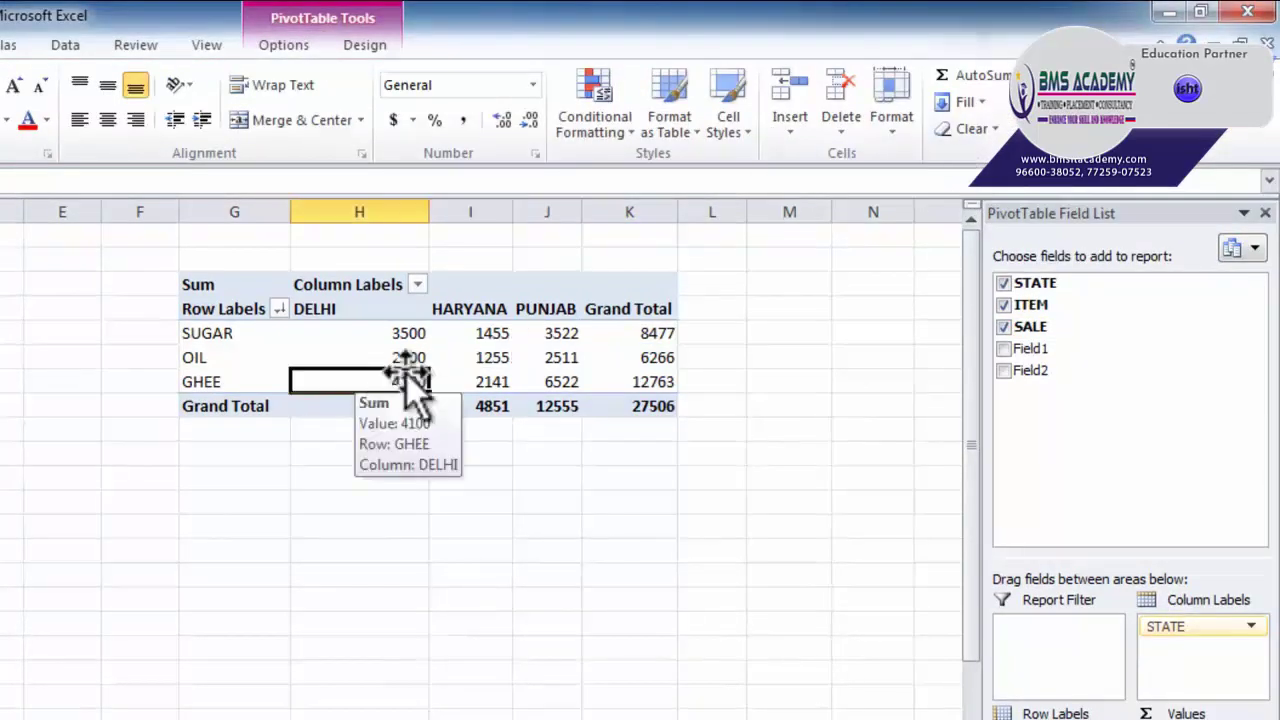
pyautogui.click(290, 47)
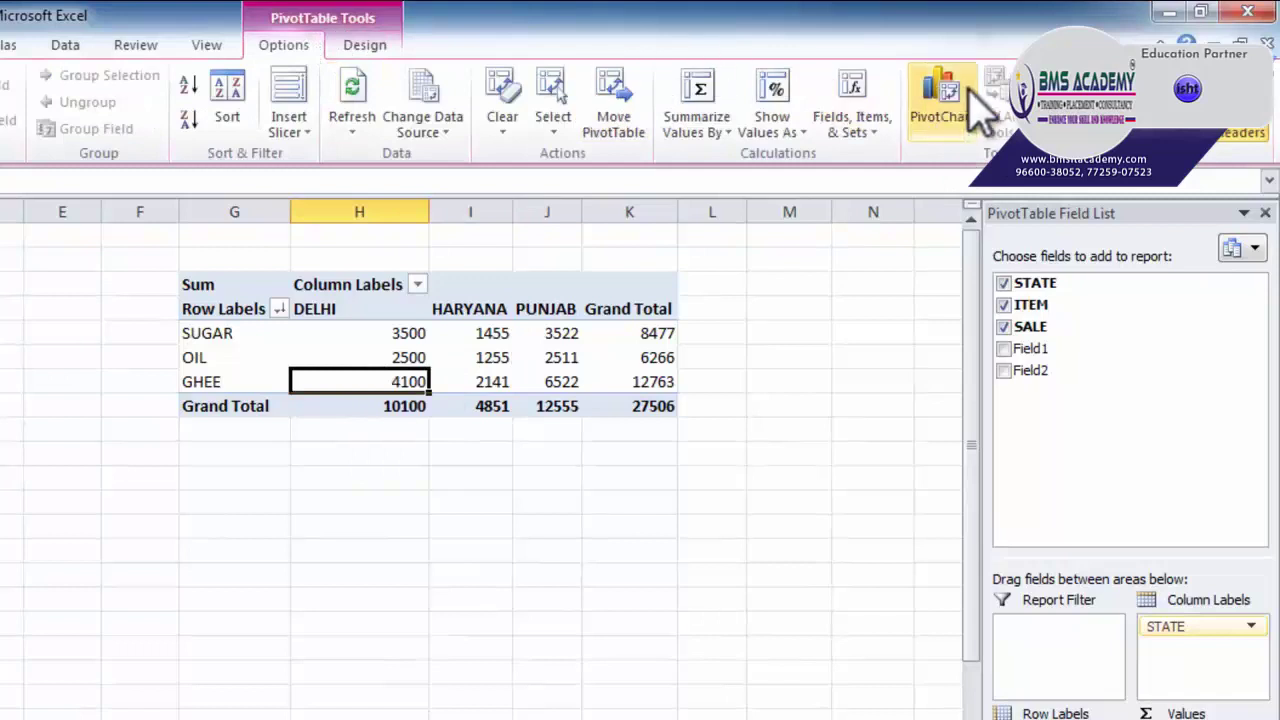
pyautogui.click(936, 91)
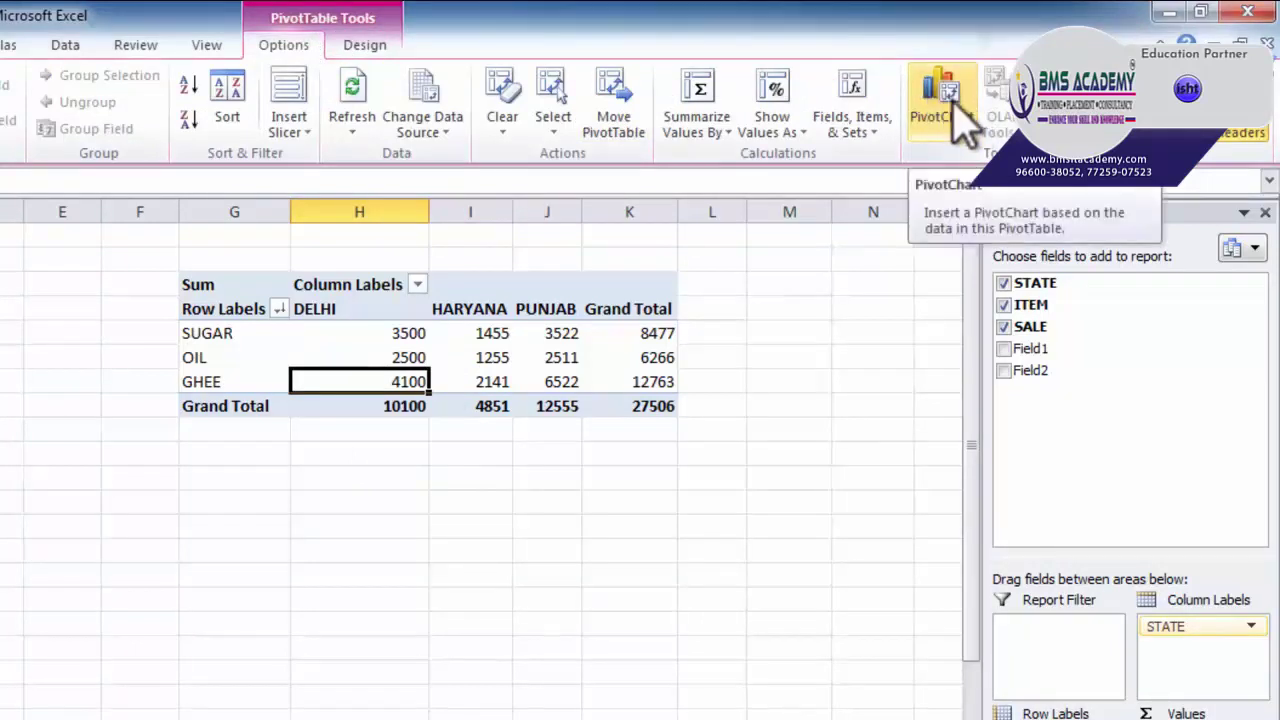
pyautogui.click(955, 108)
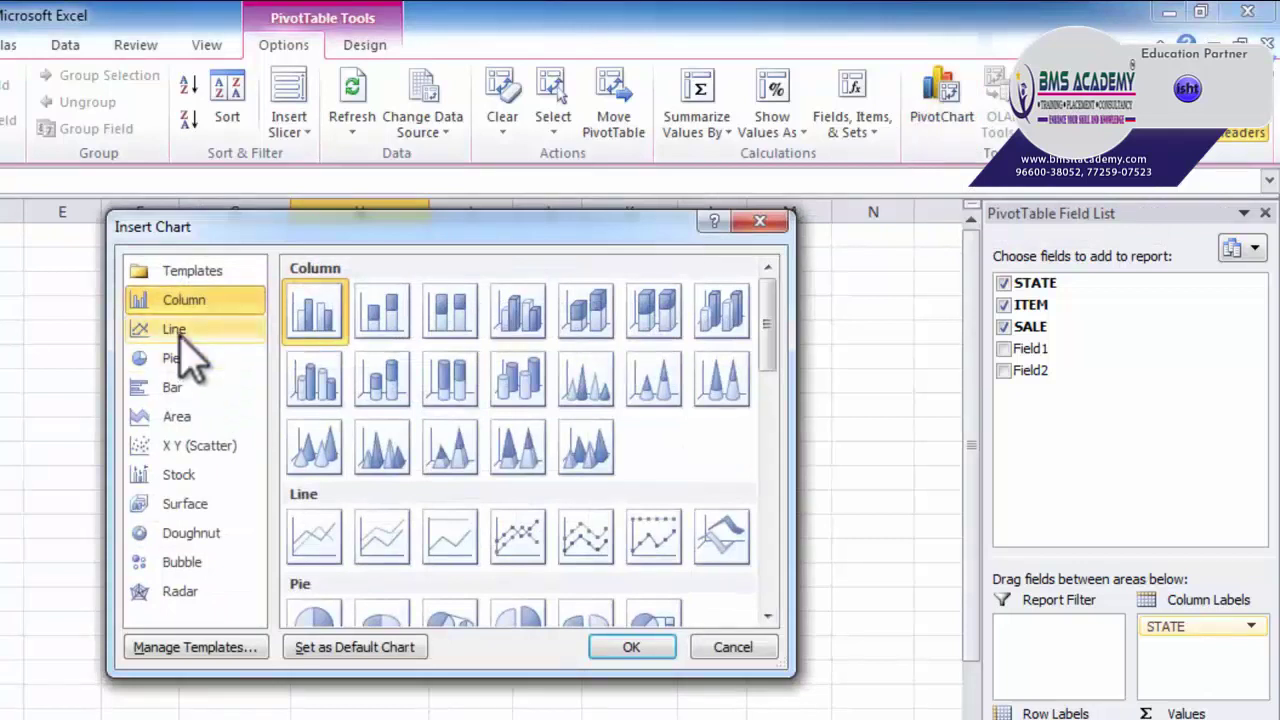
pyautogui.click(178, 331)
pyautogui.click(162, 388)
pyautogui.click(160, 418)
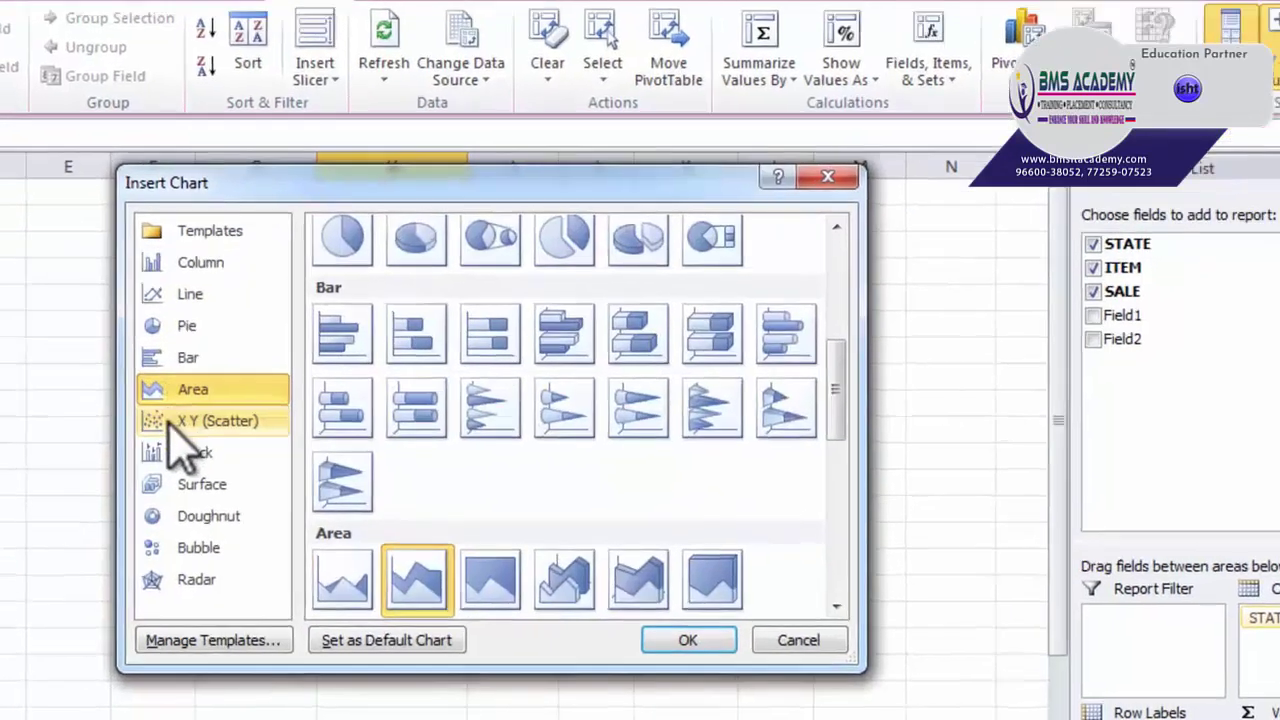
pyautogui.click(172, 421)
pyautogui.click(185, 389)
pyautogui.click(188, 294)
pyautogui.click(192, 264)
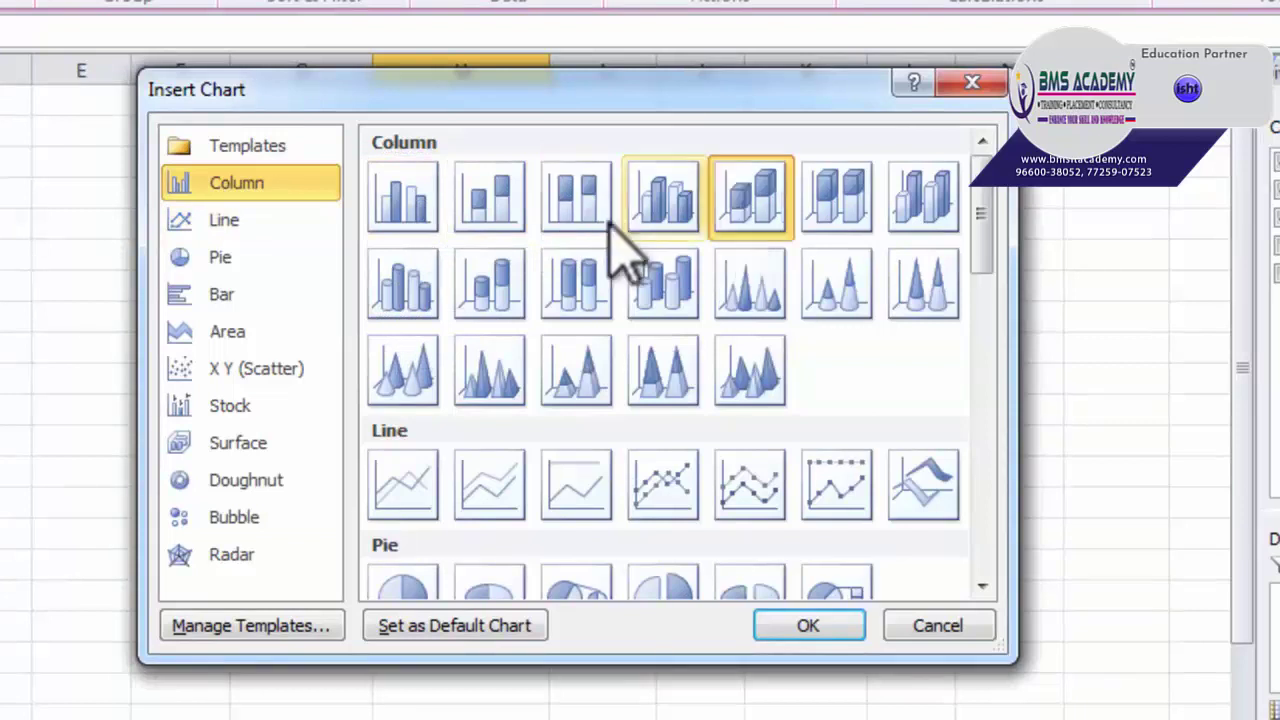
pyautogui.click(770, 628)
# Position the PivotChart beside the source data
pyautogui.click(374, 392)
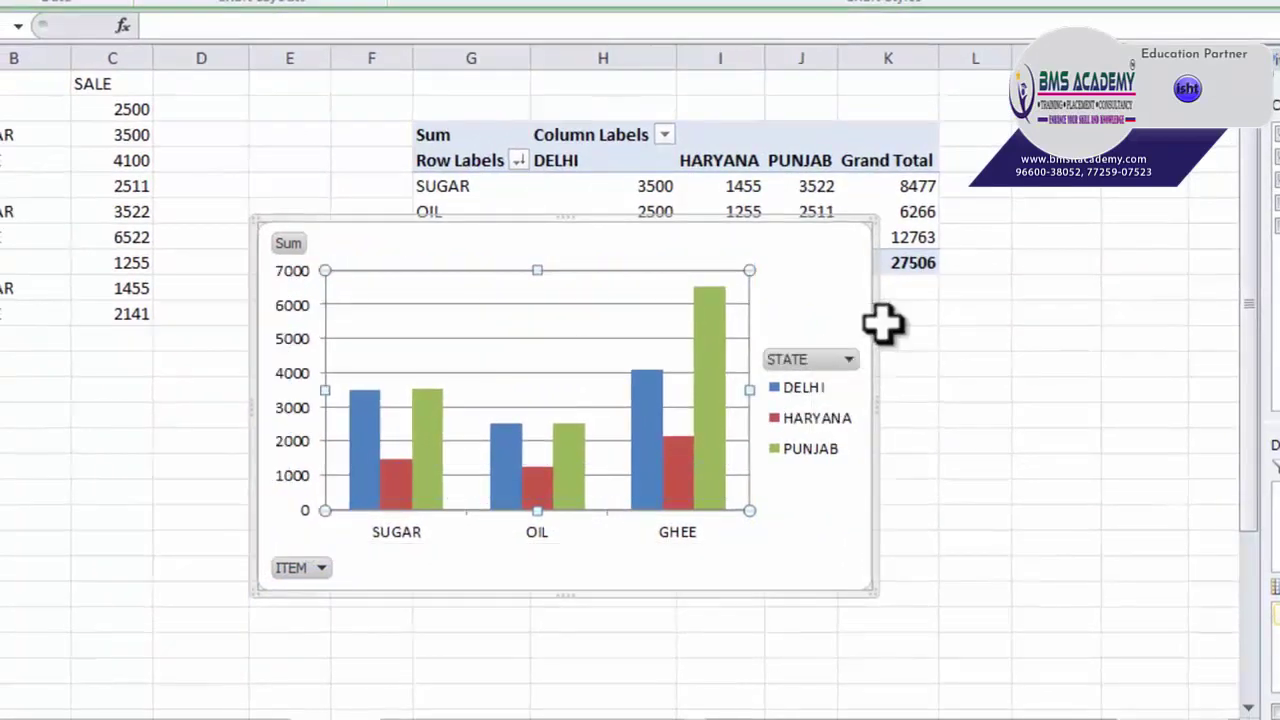
pyautogui.moveTo(877, 329); pyautogui.dragTo(788, 406)
pyautogui.moveTo(937, 376); pyautogui.dragTo(905, 365)
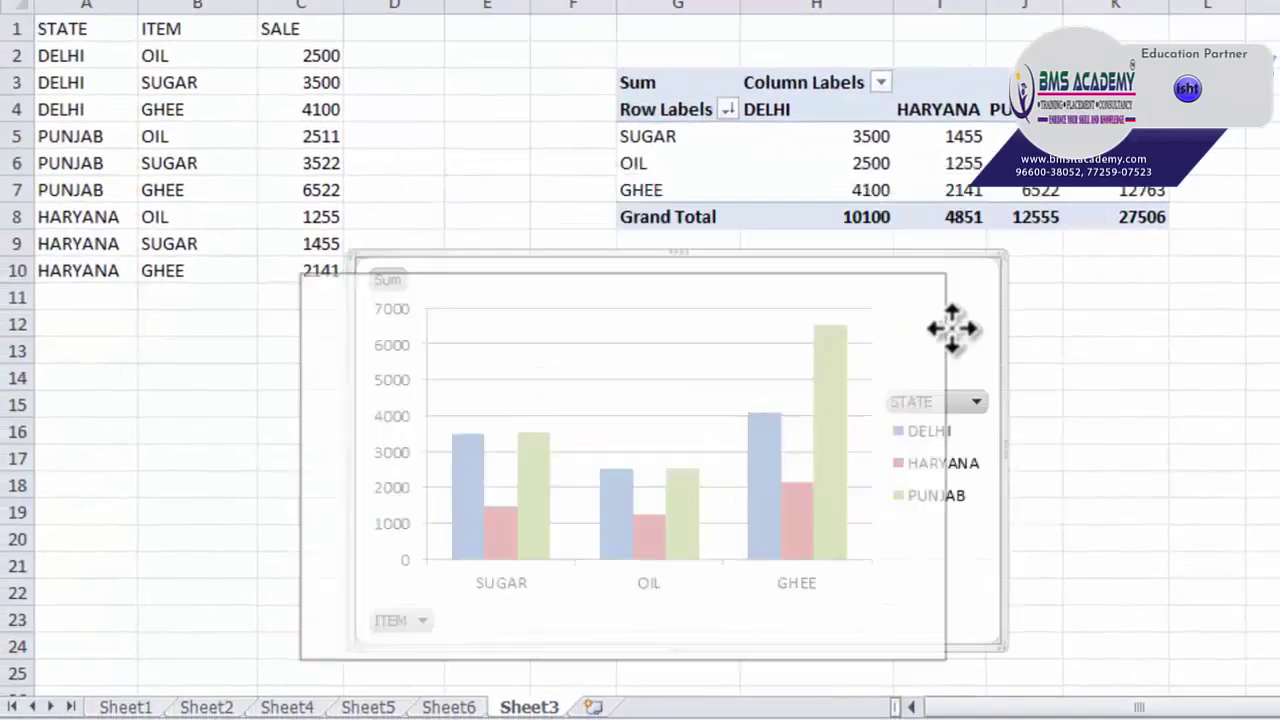
# Filter DELHI out of the chart's STATE field, dropping the total to 17406, then re-include it
pyautogui.click(918, 419)
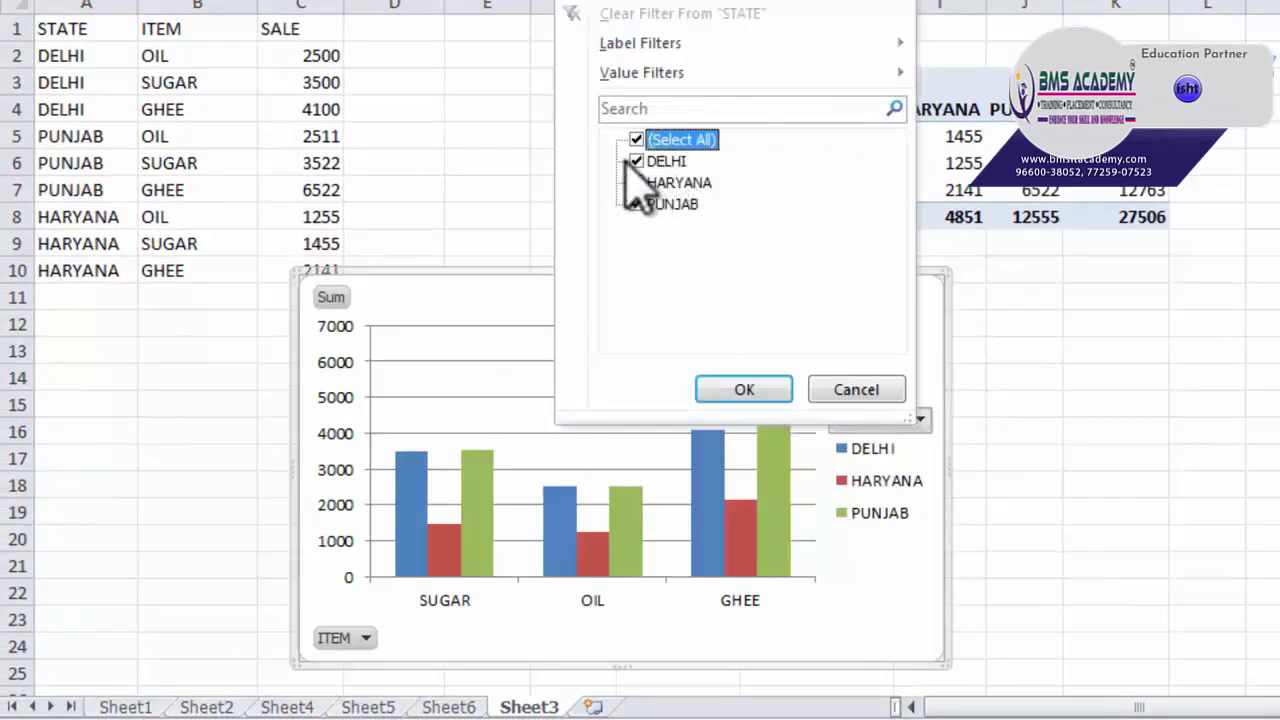
pyautogui.click(636, 161)
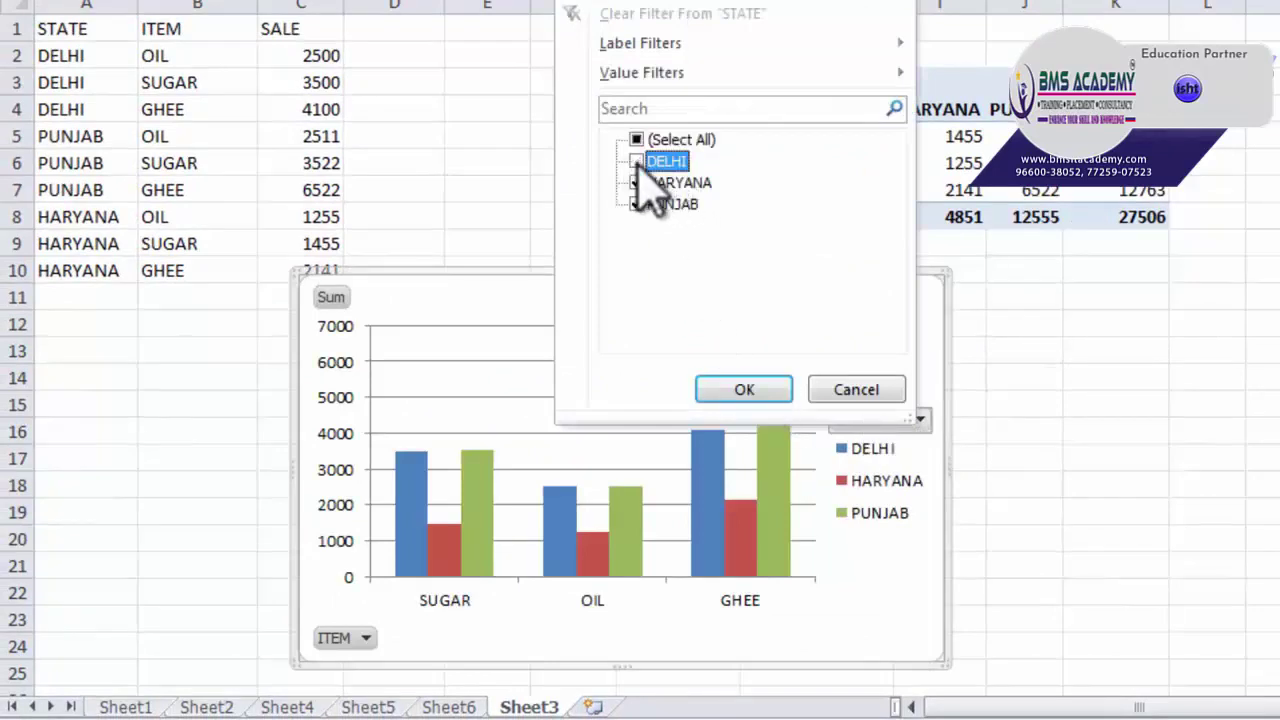
pyautogui.click(746, 392)
pyautogui.click(916, 435)
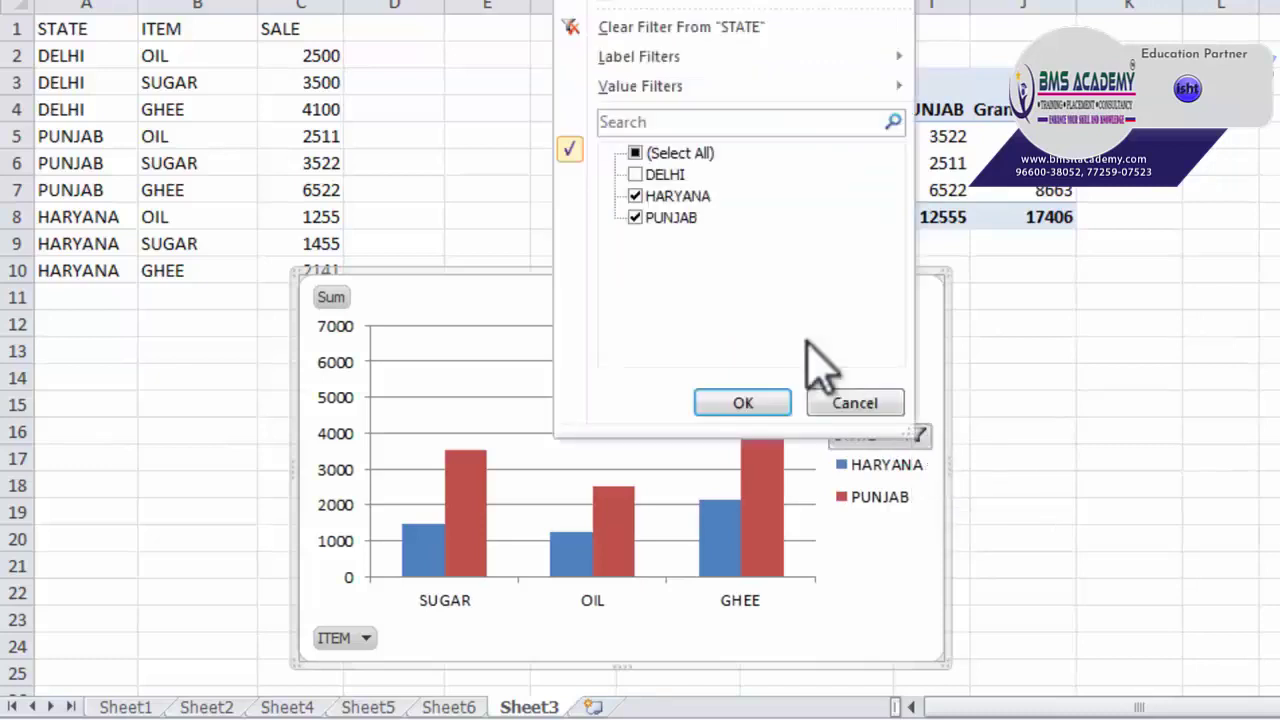
pyautogui.click(636, 174)
pyautogui.click(743, 402)
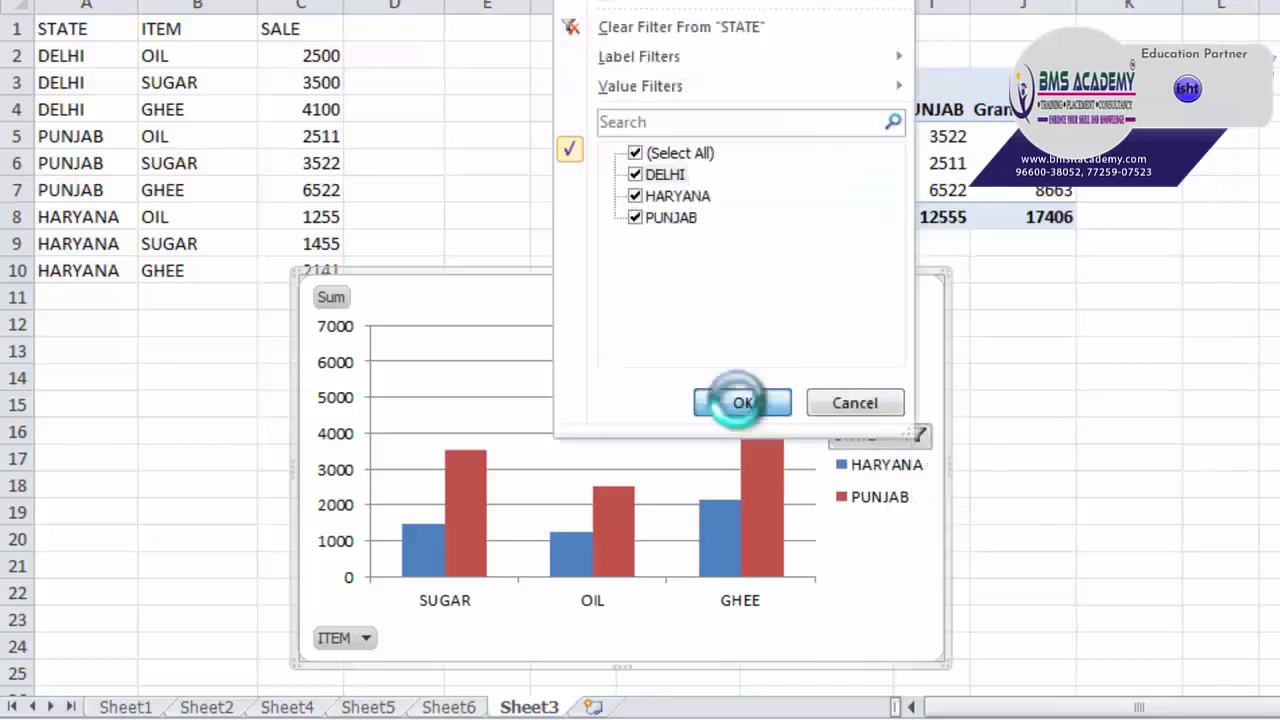
pyautogui.click(364, 638)
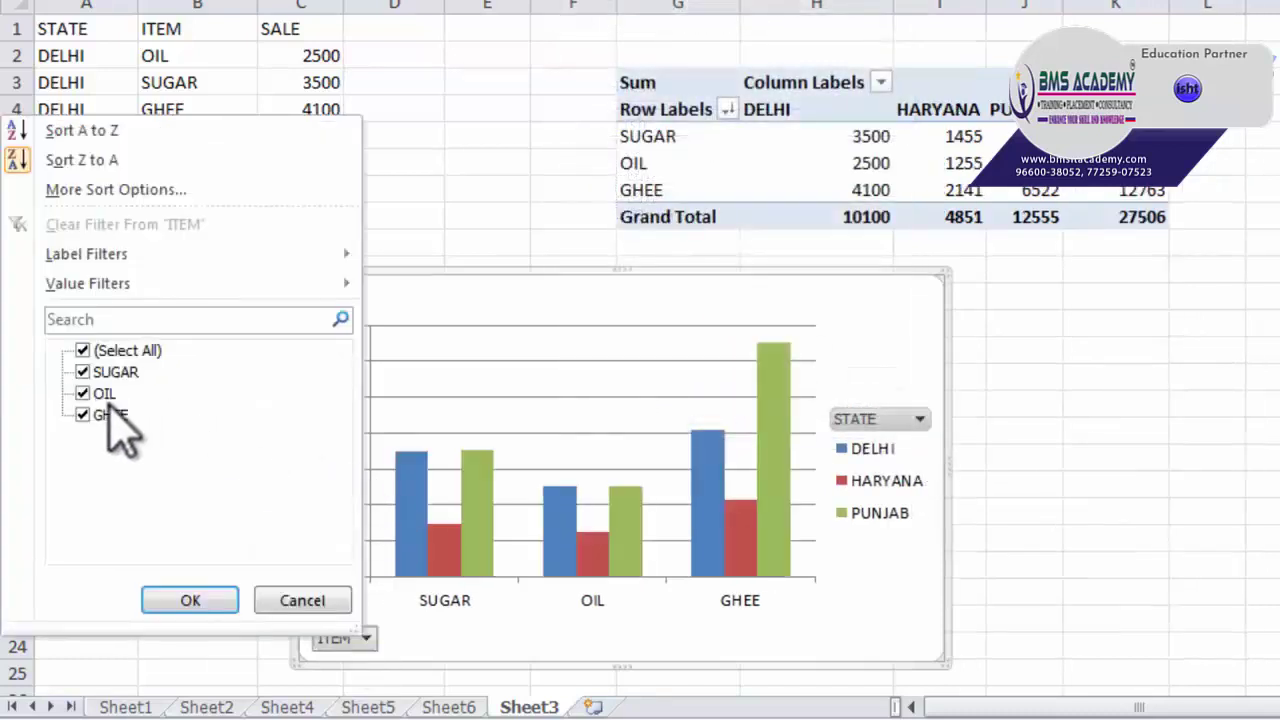
# Filter the ITEM field to show only GHEE
pyautogui.click(82, 372)
pyautogui.click(82, 393)
pyautogui.click(190, 601)
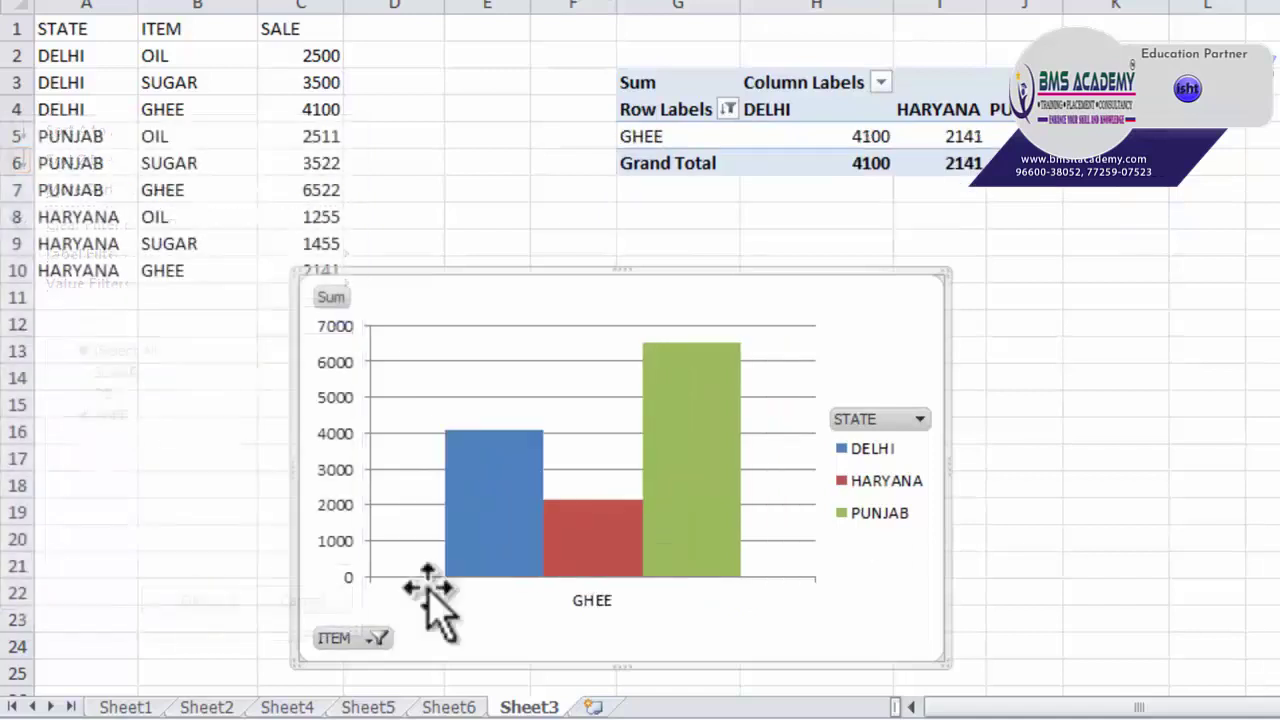
pyautogui.click(1232, 393)
pyautogui.click(1024, 136)
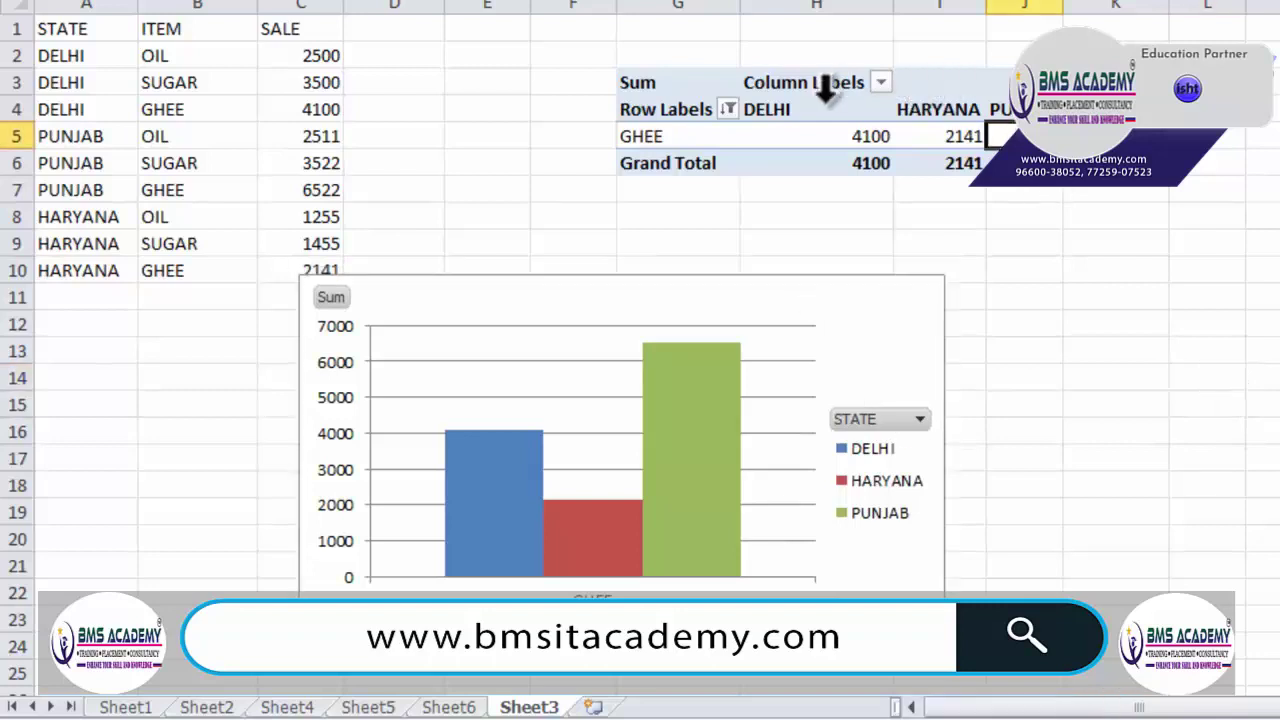
# Select all items in the ITEM filter to bring SUGAR and OIL back, total 27506
pyautogui.click(919, 419)
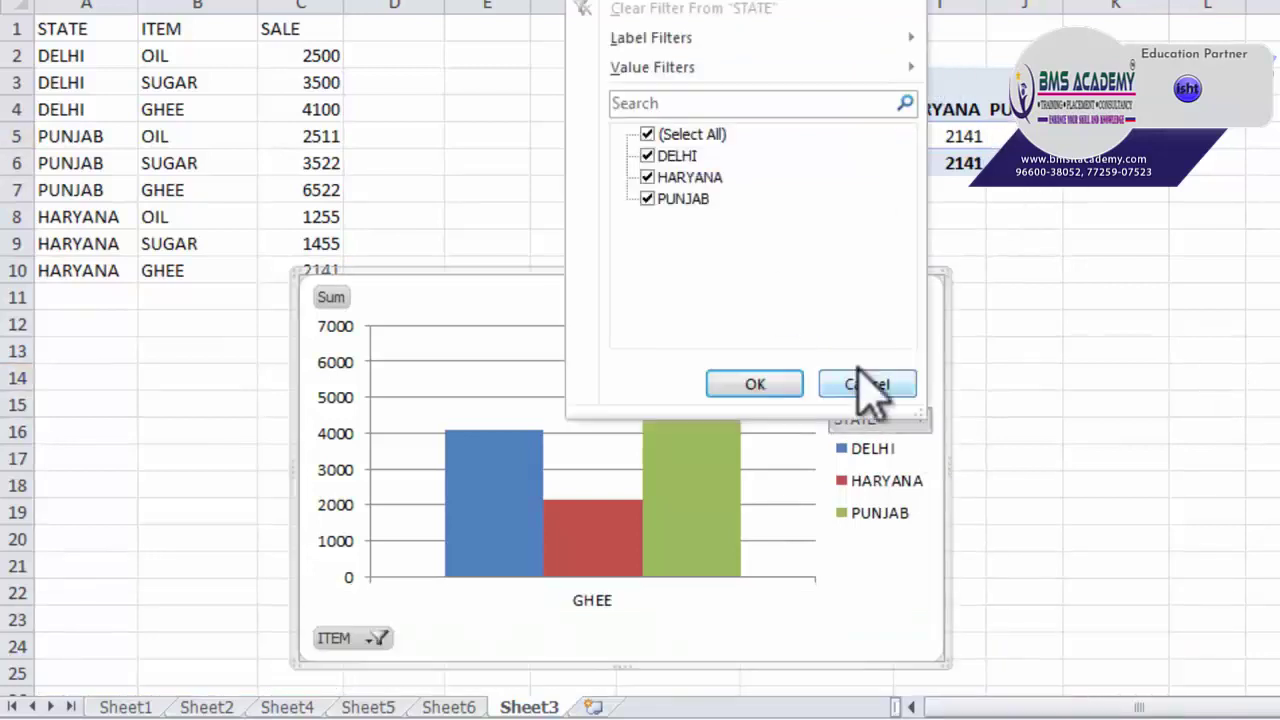
pyautogui.click(760, 385)
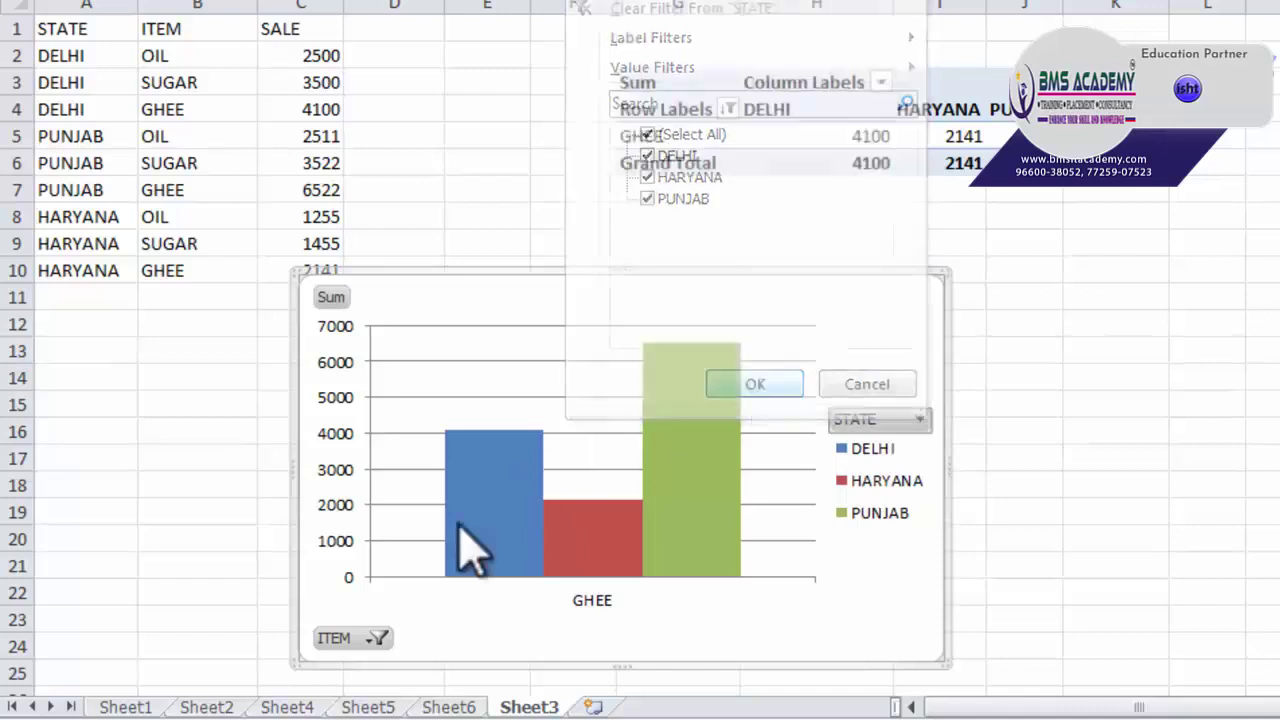
pyautogui.click(378, 638)
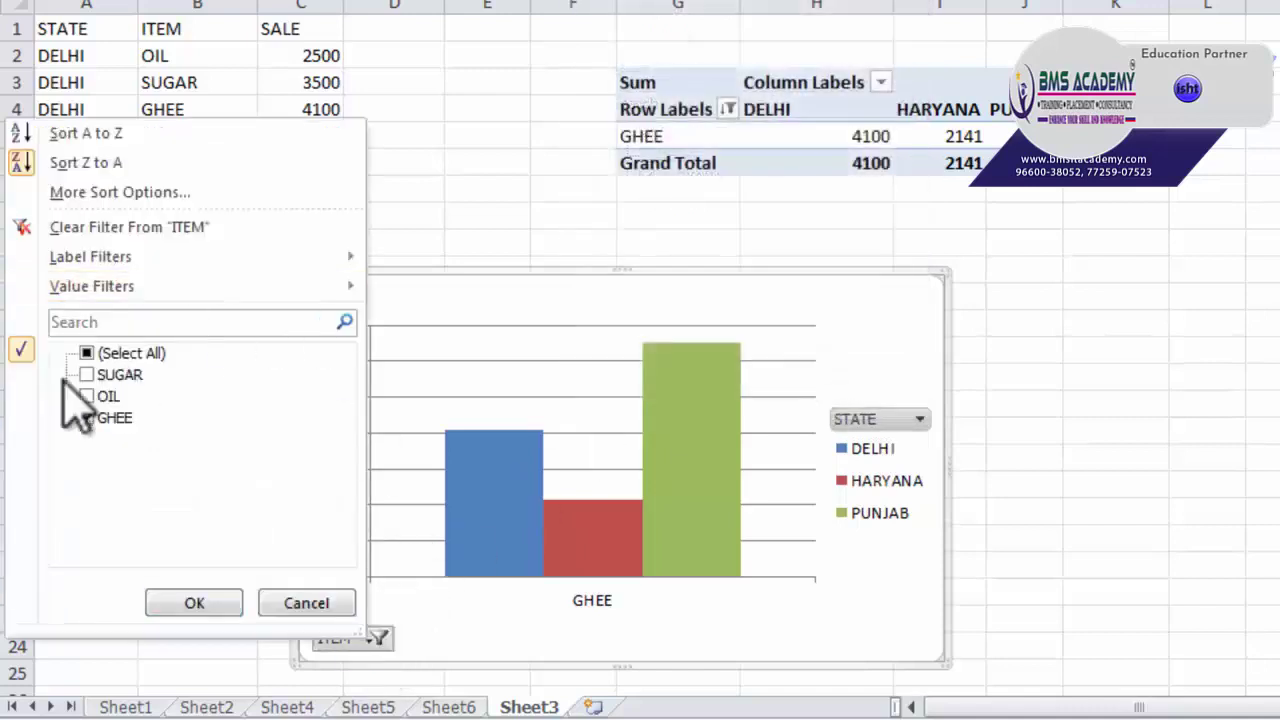
pyautogui.click(125, 354)
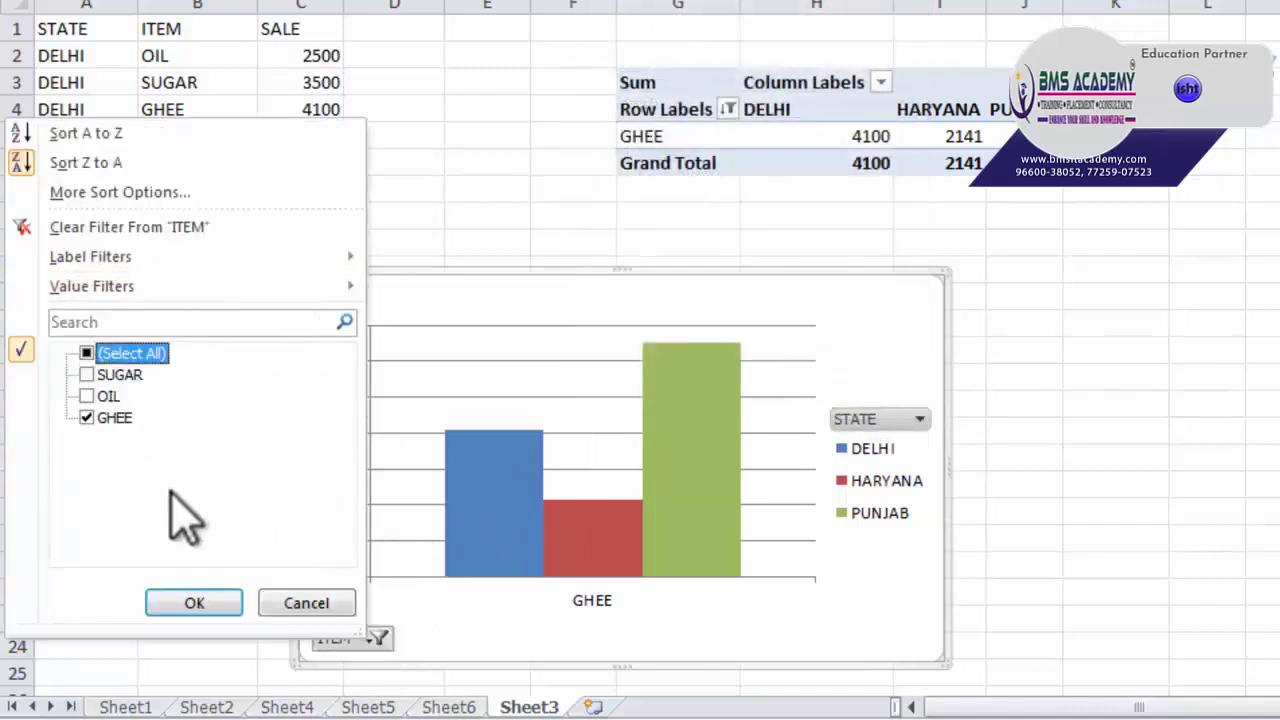
pyautogui.click(105, 353)
pyautogui.click(182, 600)
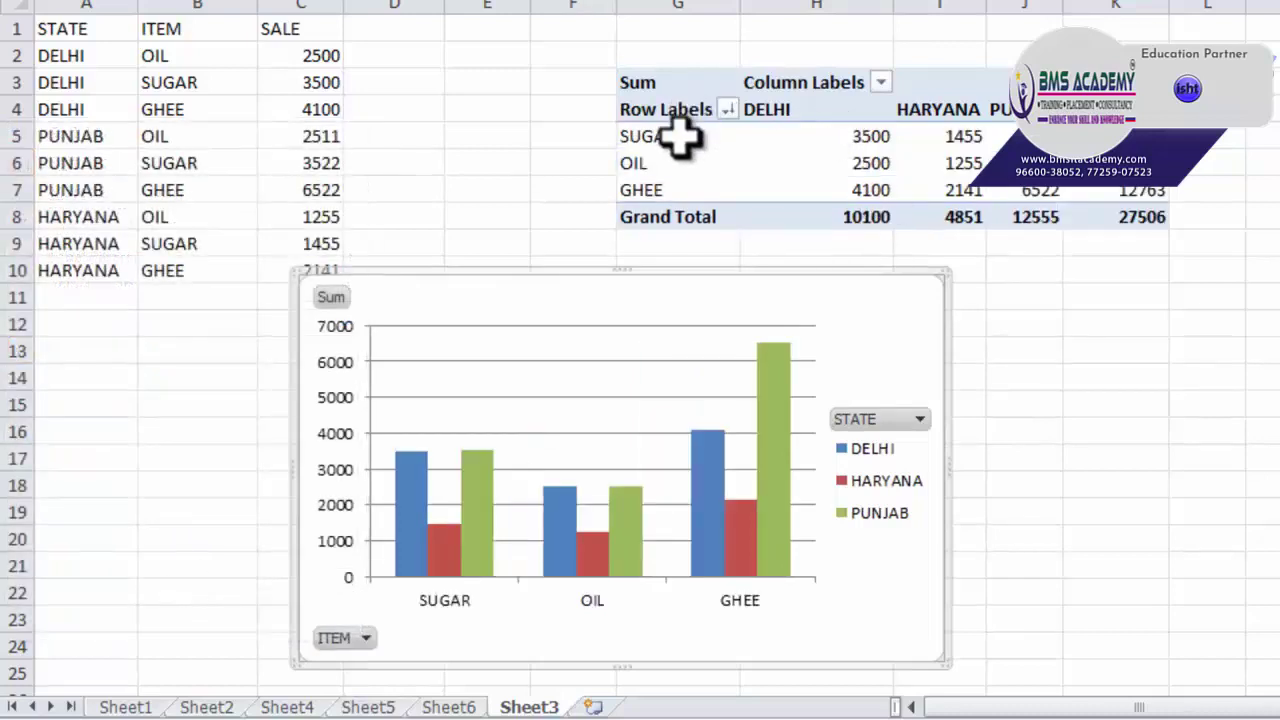
# Select the DELHI OIL value 2500 and toggle the pivot field list off and on
pyautogui.moveTo(679, 140)
pyautogui.mouseDown()
pyautogui.moveTo(680, 163)
pyautogui.moveTo(908, 157)
pyautogui.moveTo(1120, 190)
pyautogui.mouseUp()
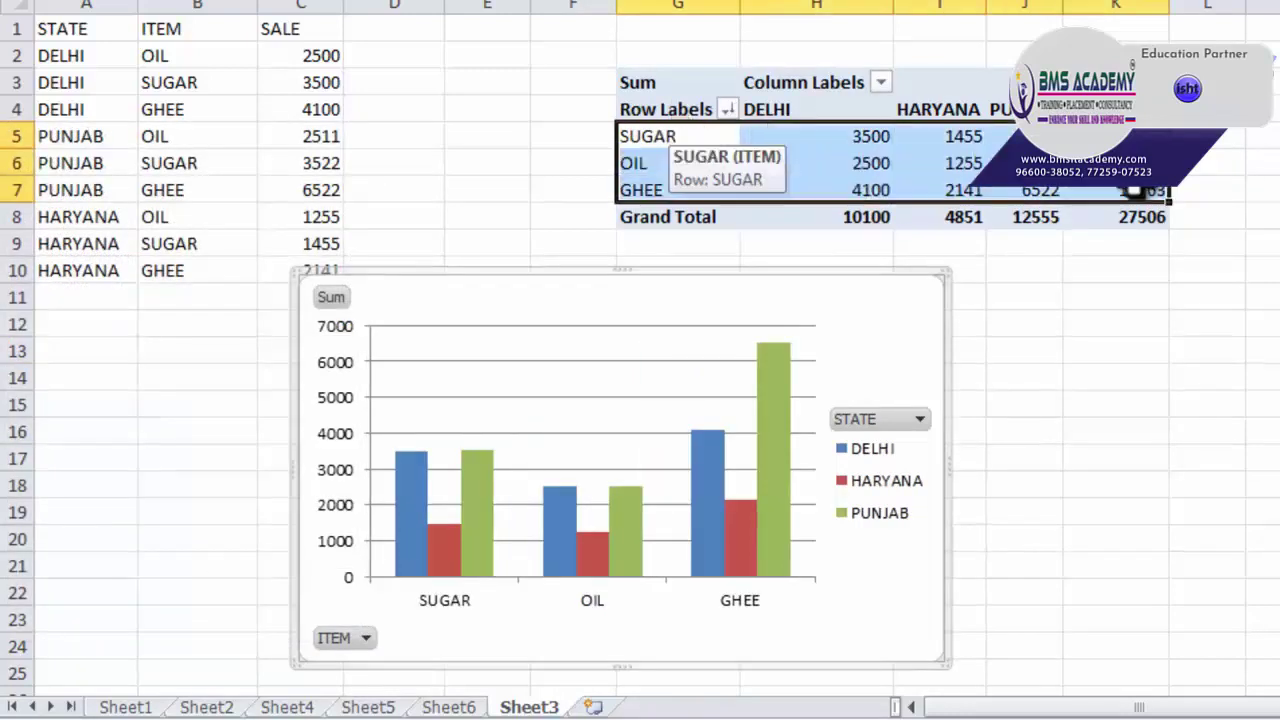
pyautogui.click(810, 163)
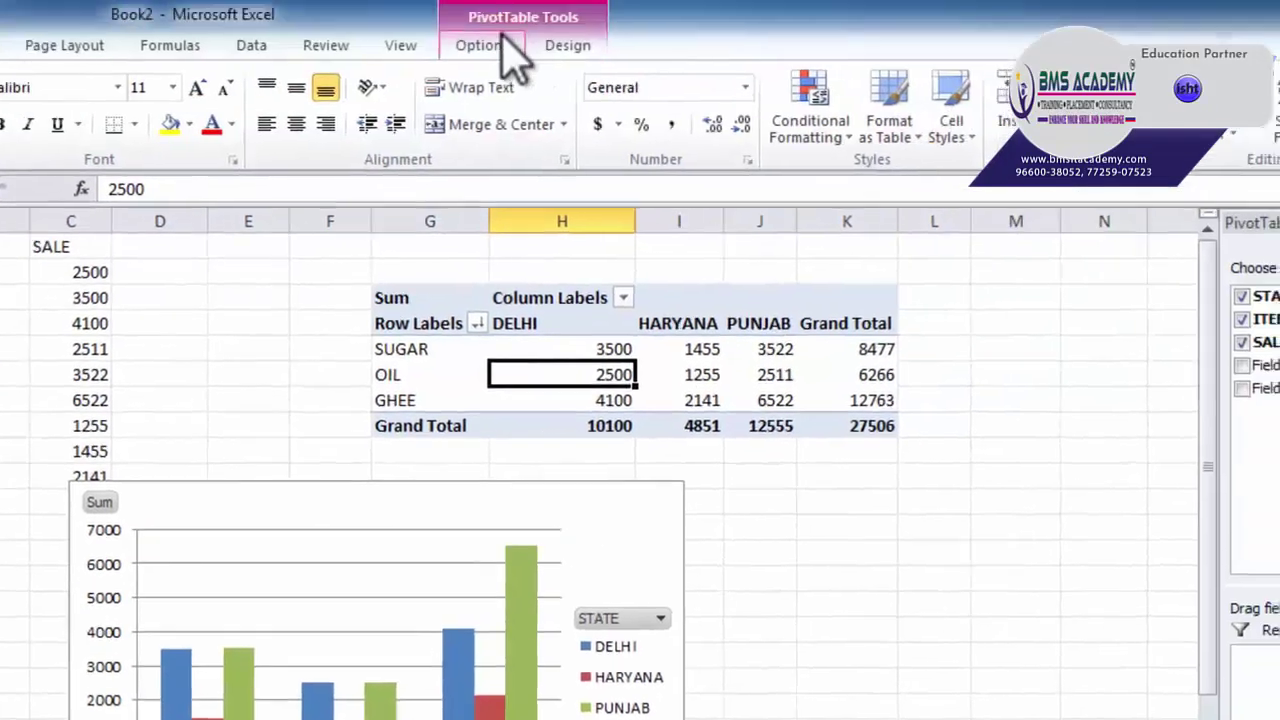
pyautogui.click(503, 45)
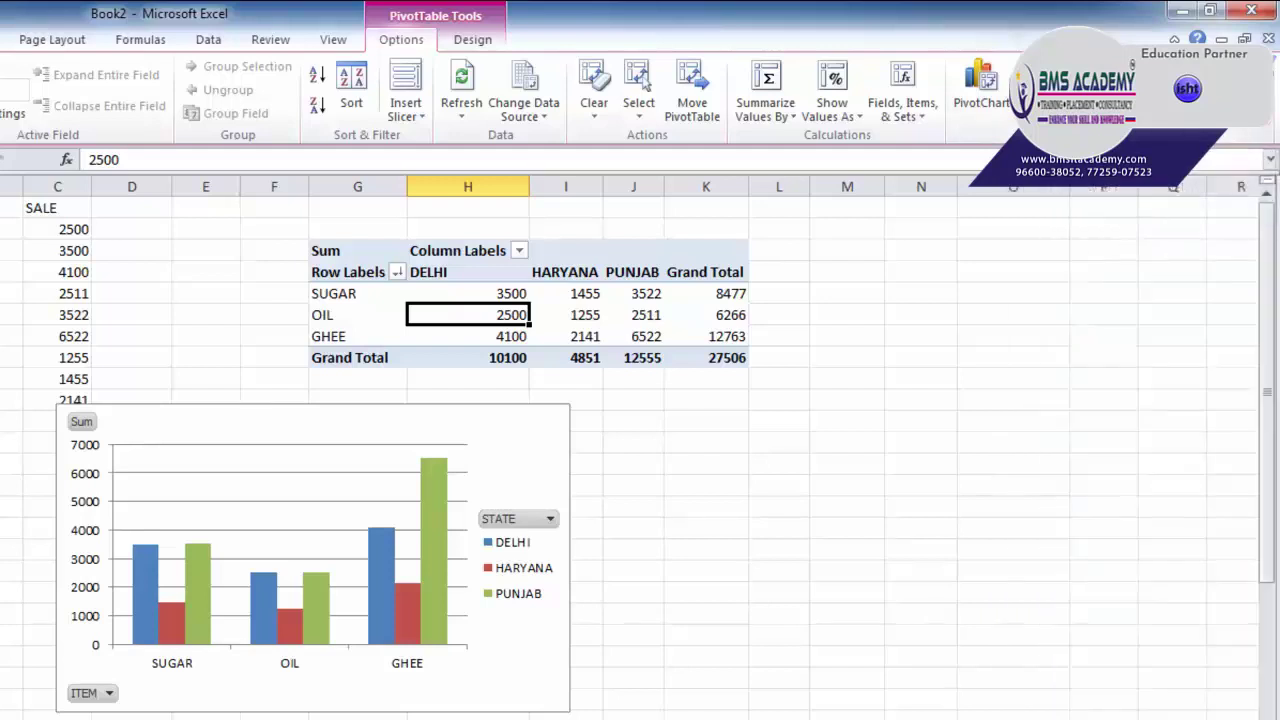
pyautogui.click(1075, 90)
pyautogui.click(1075, 90)
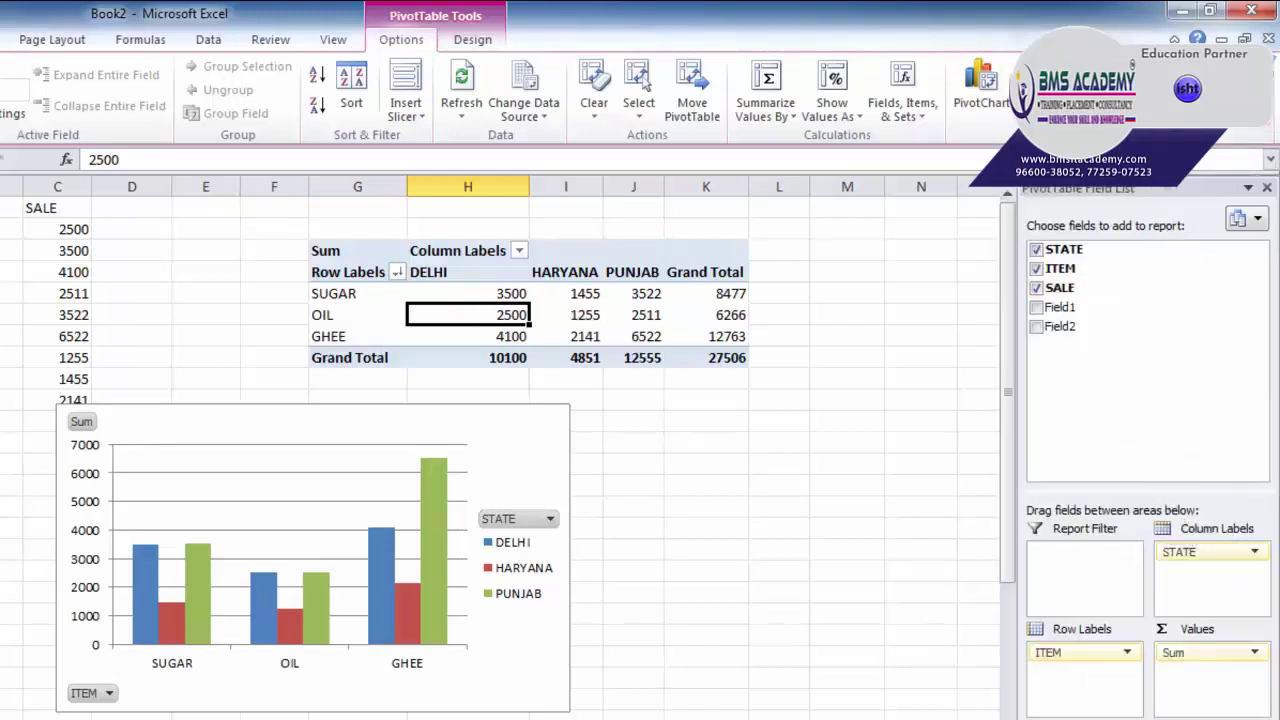
pyautogui.click(1075, 90)
pyautogui.click(1075, 90)
# Group the SUGAR and OIL rows into Group1, then toggle the field headers off and on
pyautogui.moveTo(312, 294); pyautogui.dragTo(345, 315)
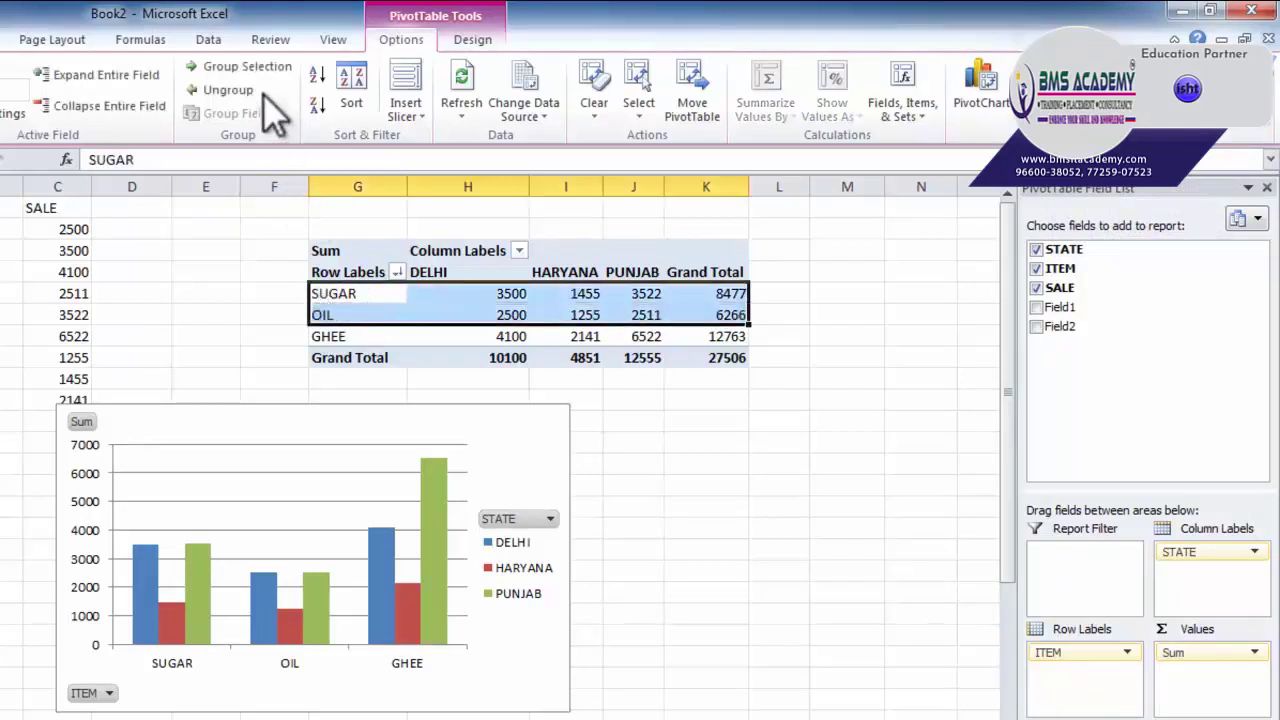
pyautogui.click(236, 70)
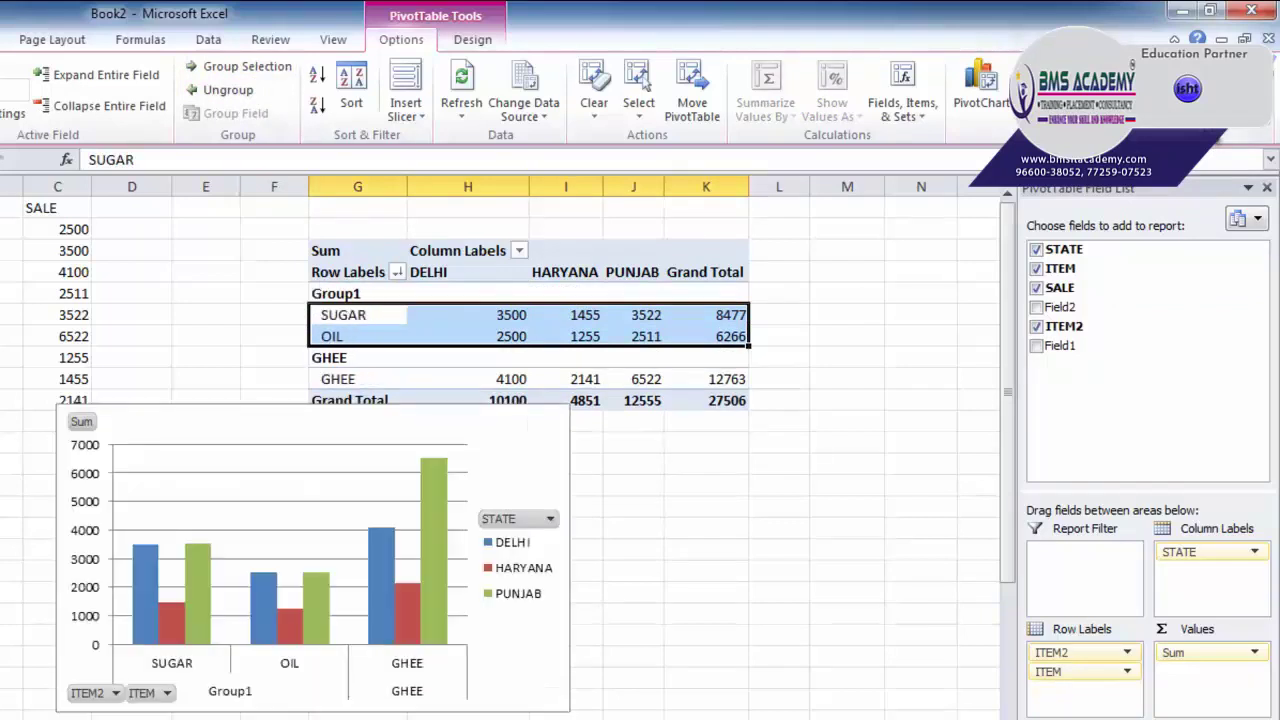
pyautogui.click(1264, 133)
pyautogui.click(1264, 133)
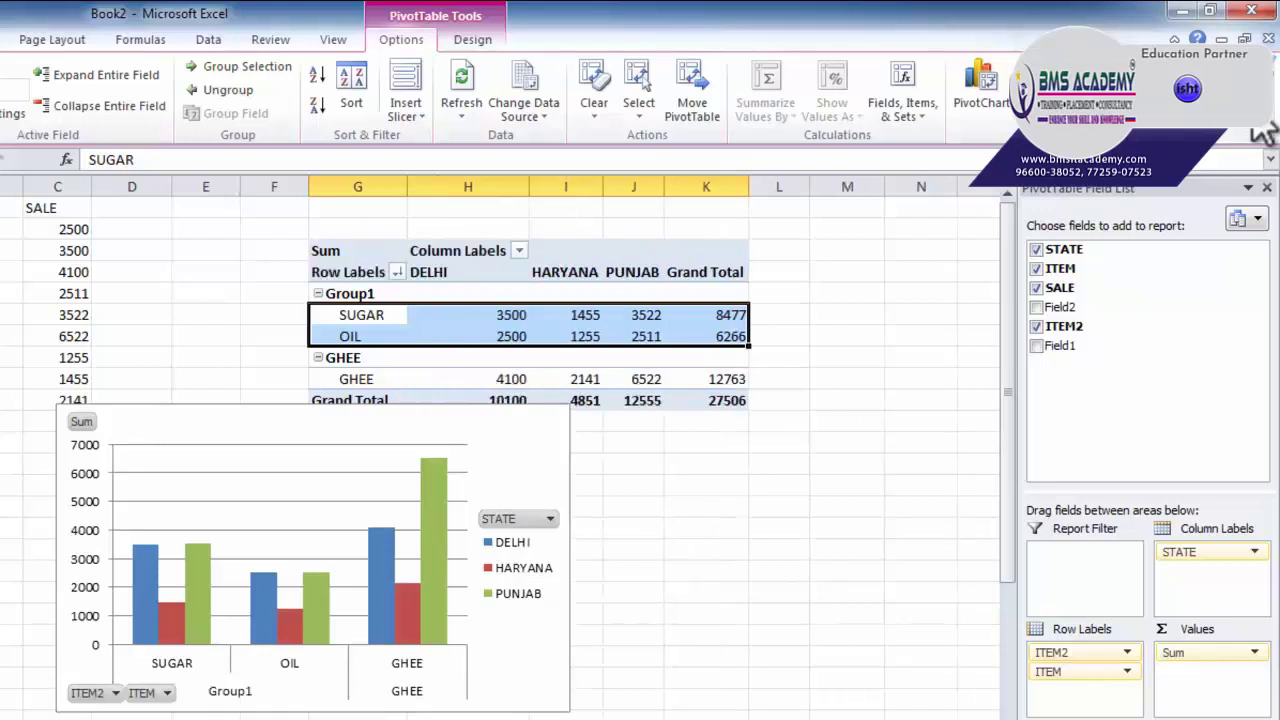
pyautogui.click(1264, 133)
pyautogui.click(1264, 133)
pyautogui.click(1264, 133)
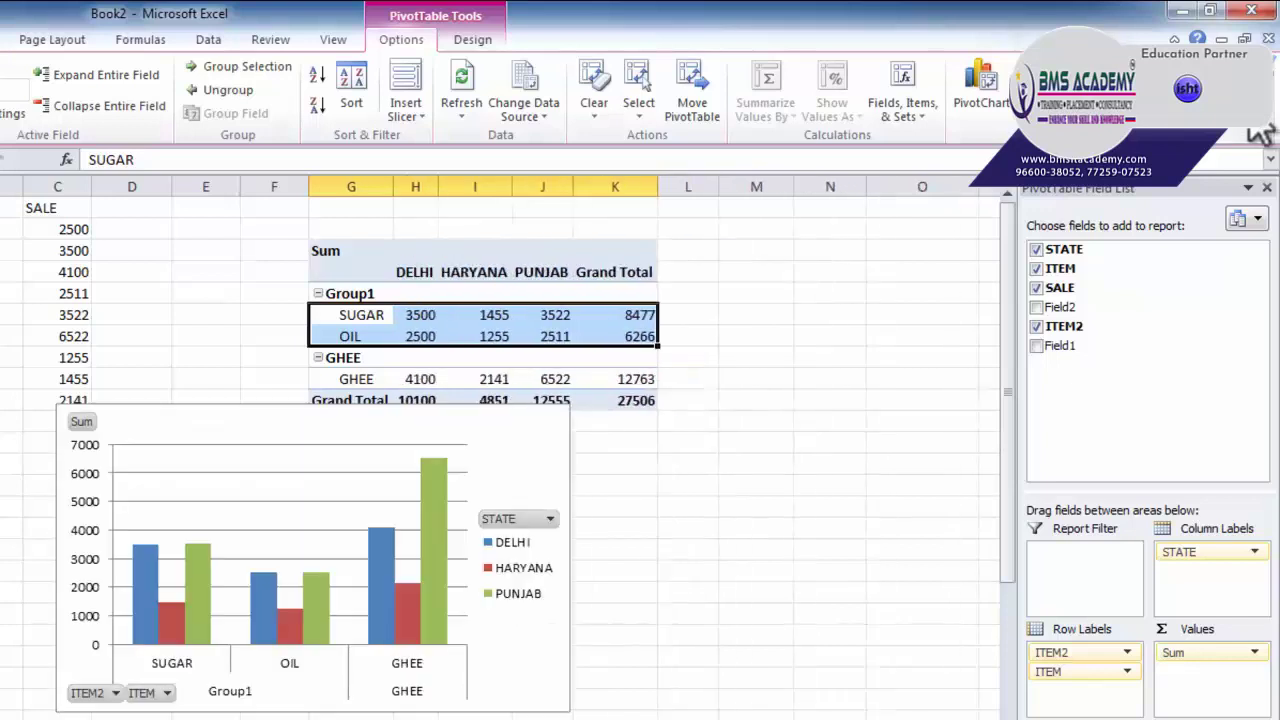
pyautogui.click(1264, 133)
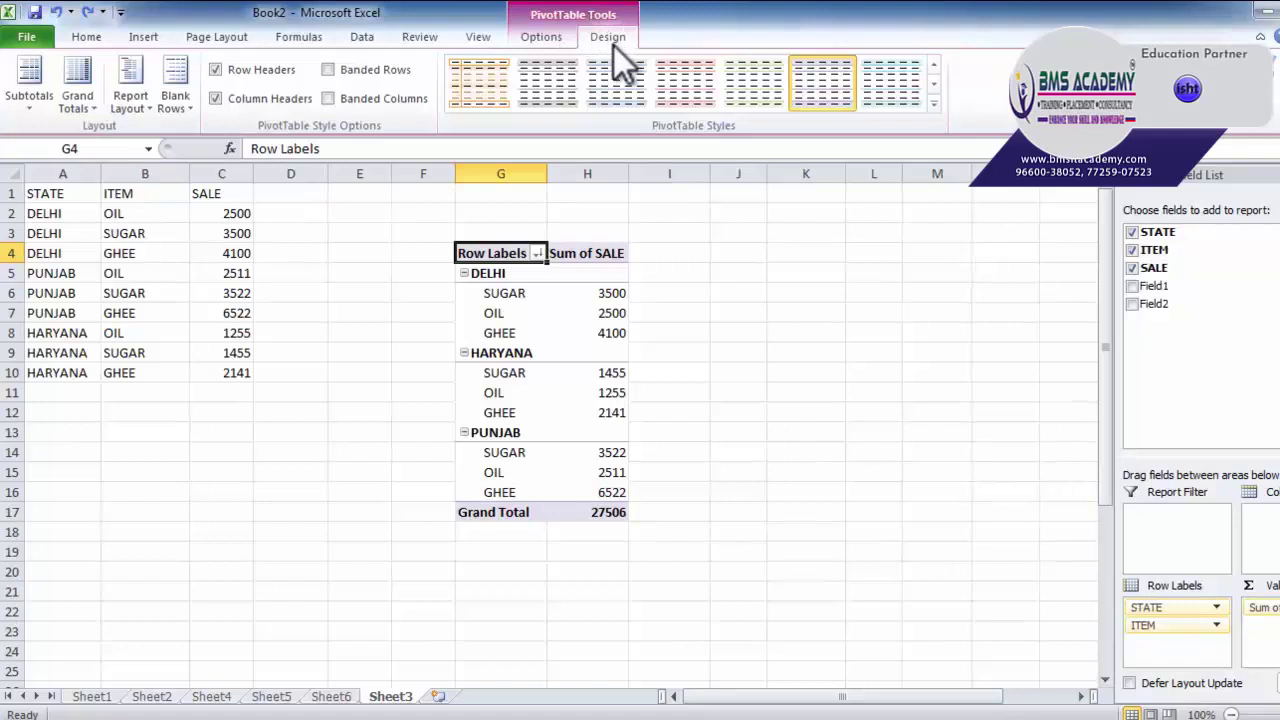
# Select the DELHI GHEE value cell and open the Design tab's Subtotals dropdown
pyautogui.click(745, 335)
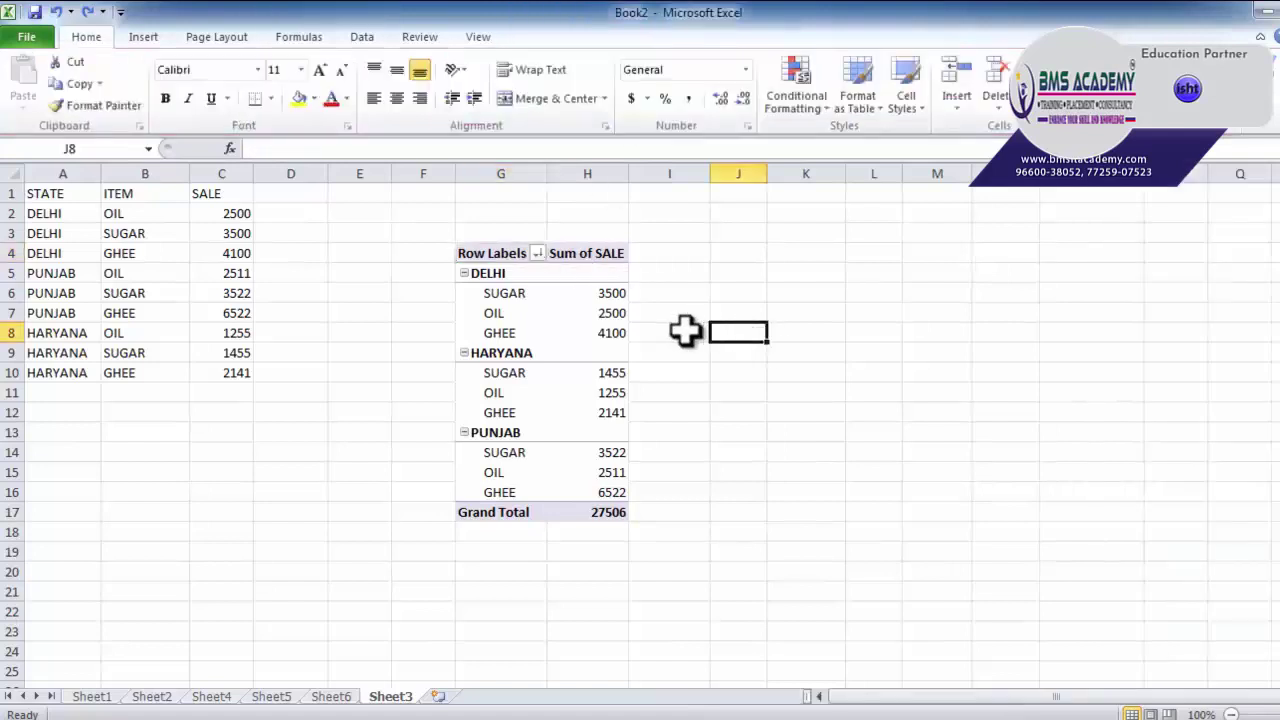
pyautogui.click(578, 327)
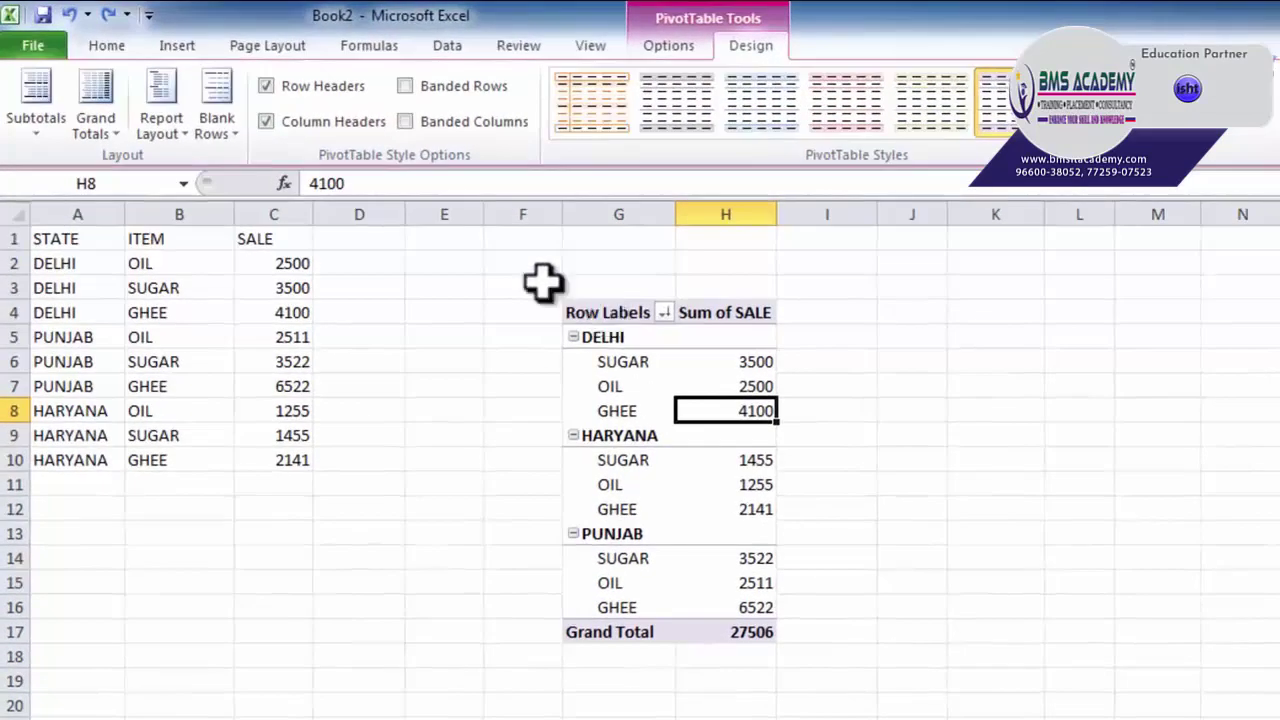
pyautogui.click(30, 105)
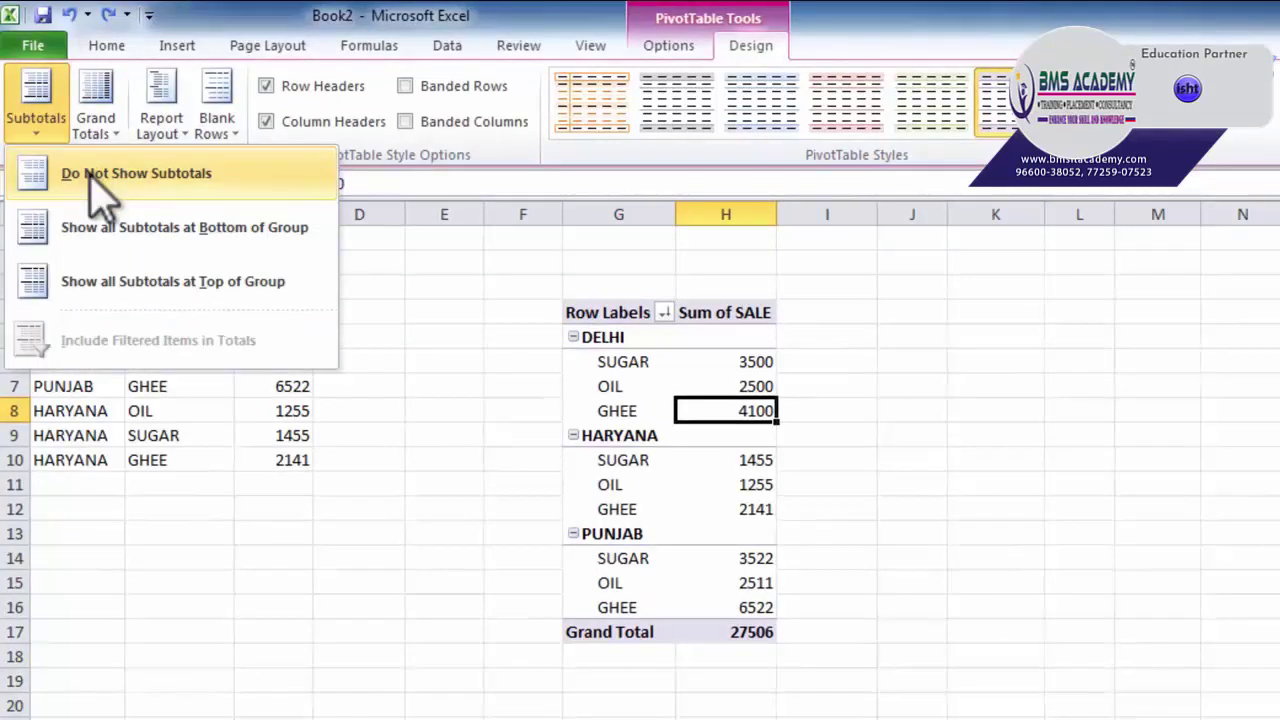
pyautogui.click(88, 172)
pyautogui.click(36, 100)
pyautogui.click(125, 228)
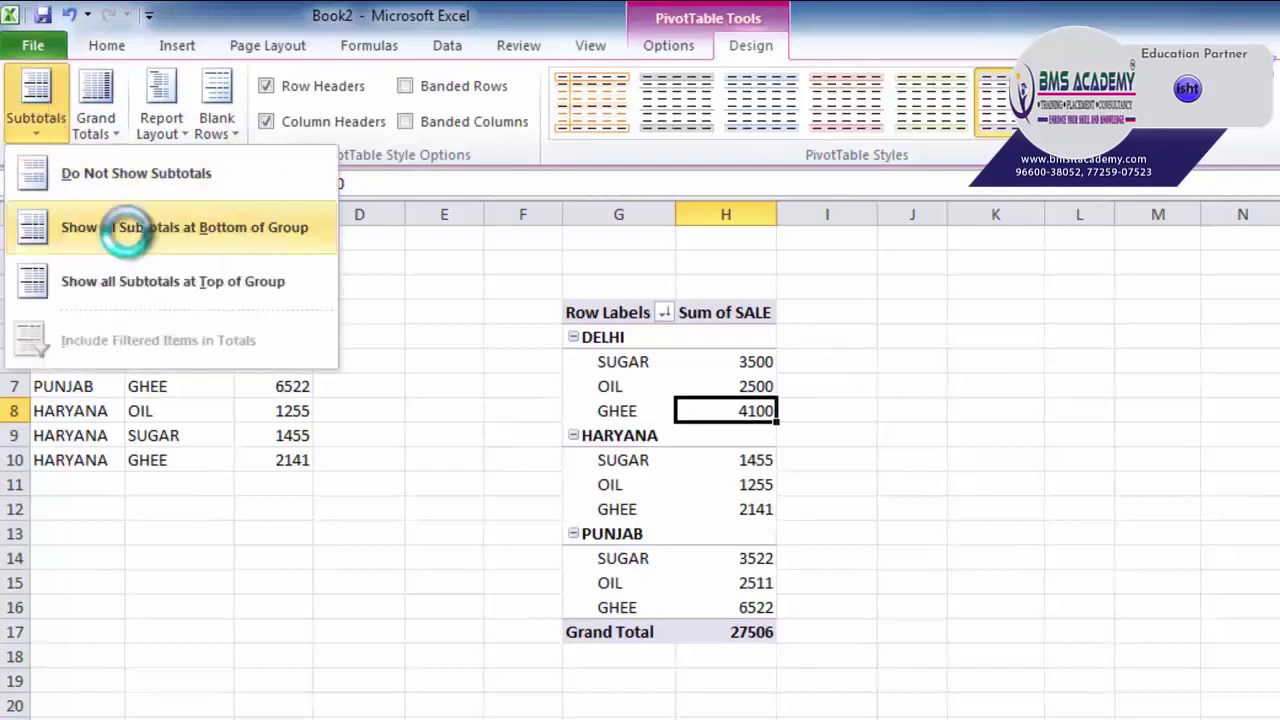
pyautogui.click(40, 110)
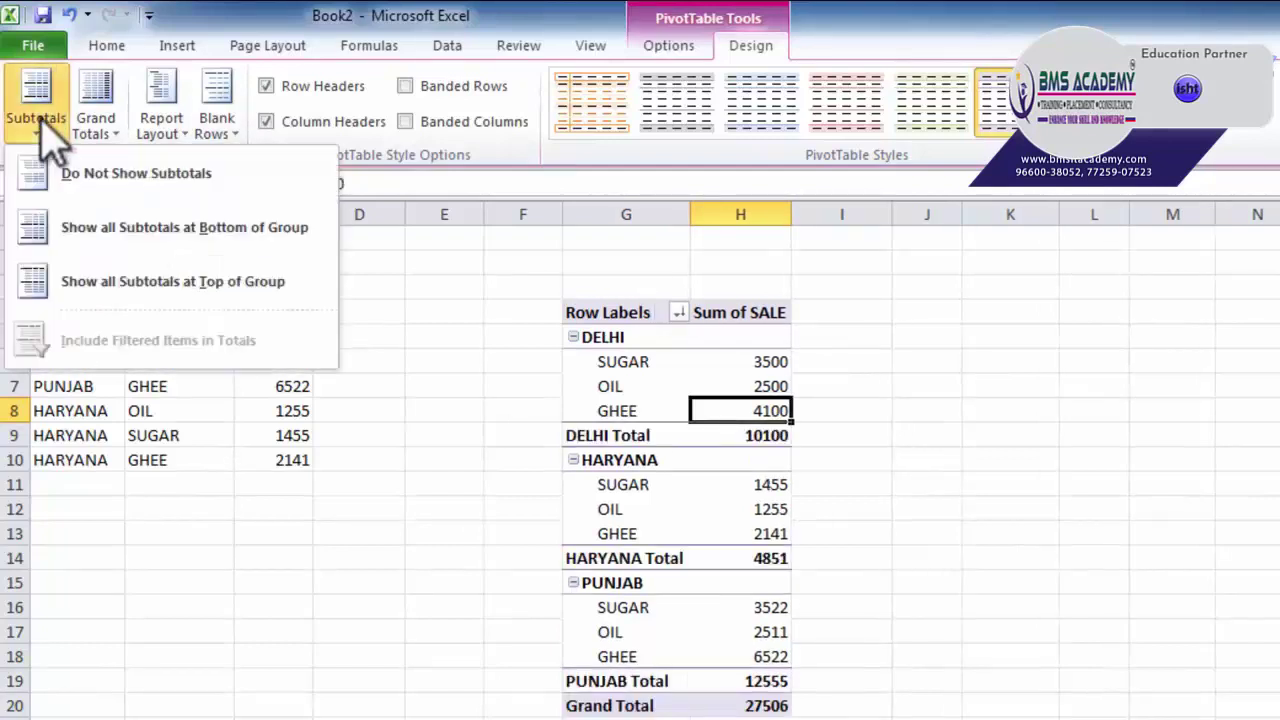
pyautogui.click(120, 285)
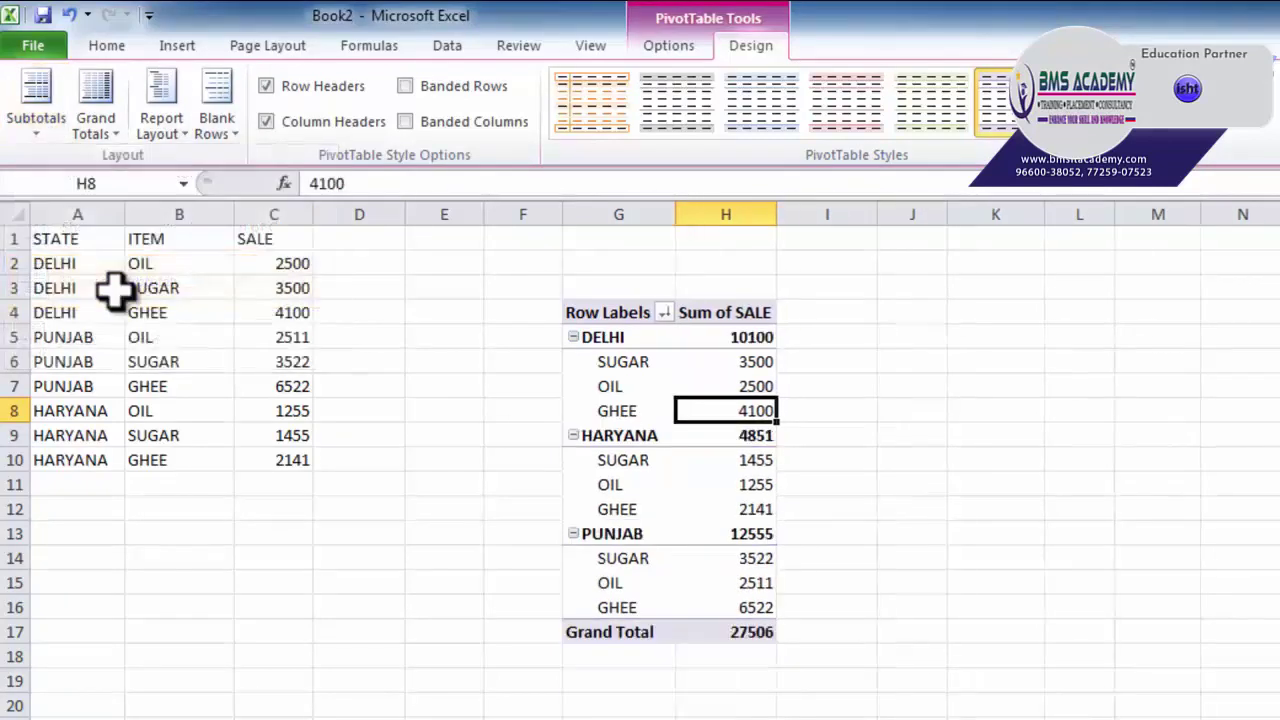
pyautogui.click(42, 122)
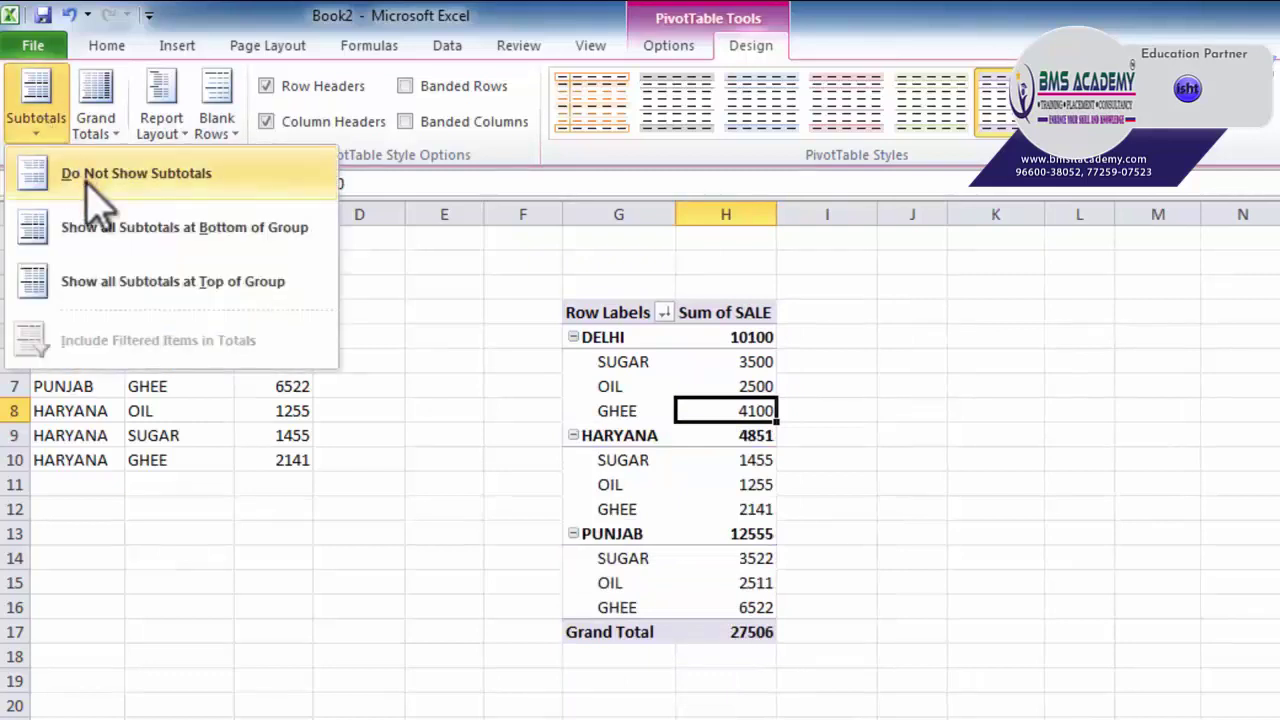
pyautogui.click(88, 184)
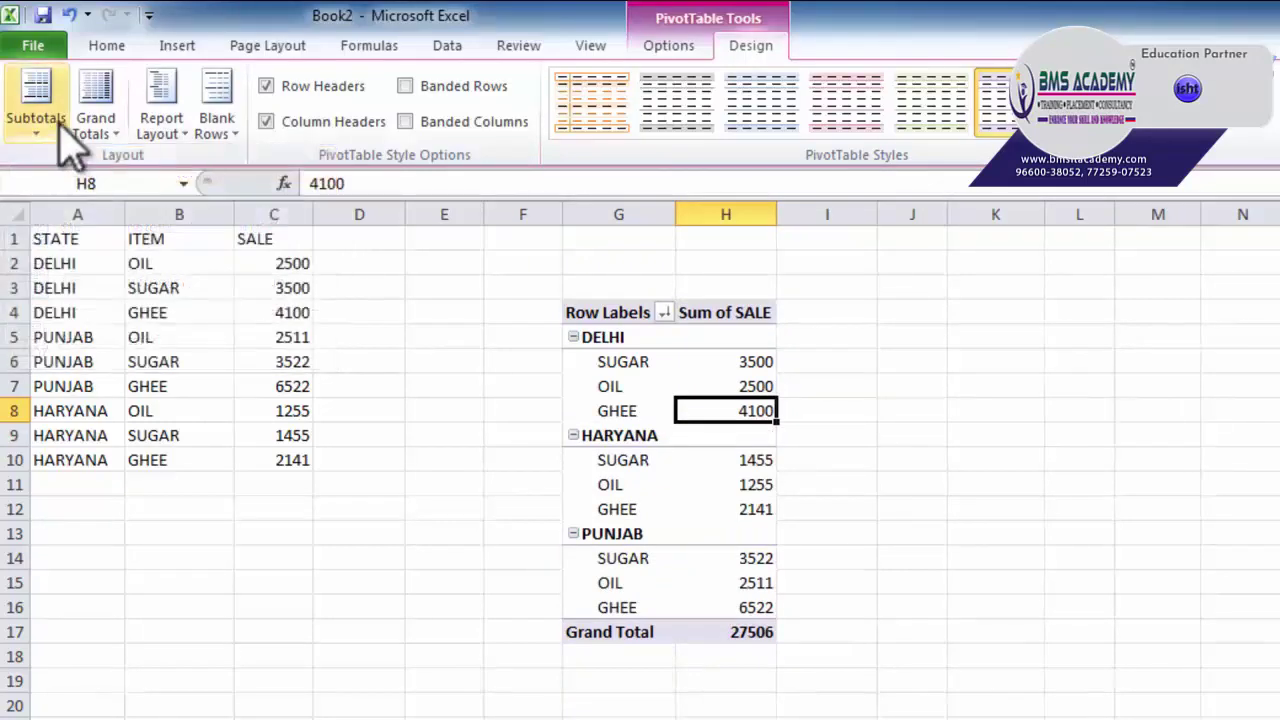
pyautogui.click(95, 128)
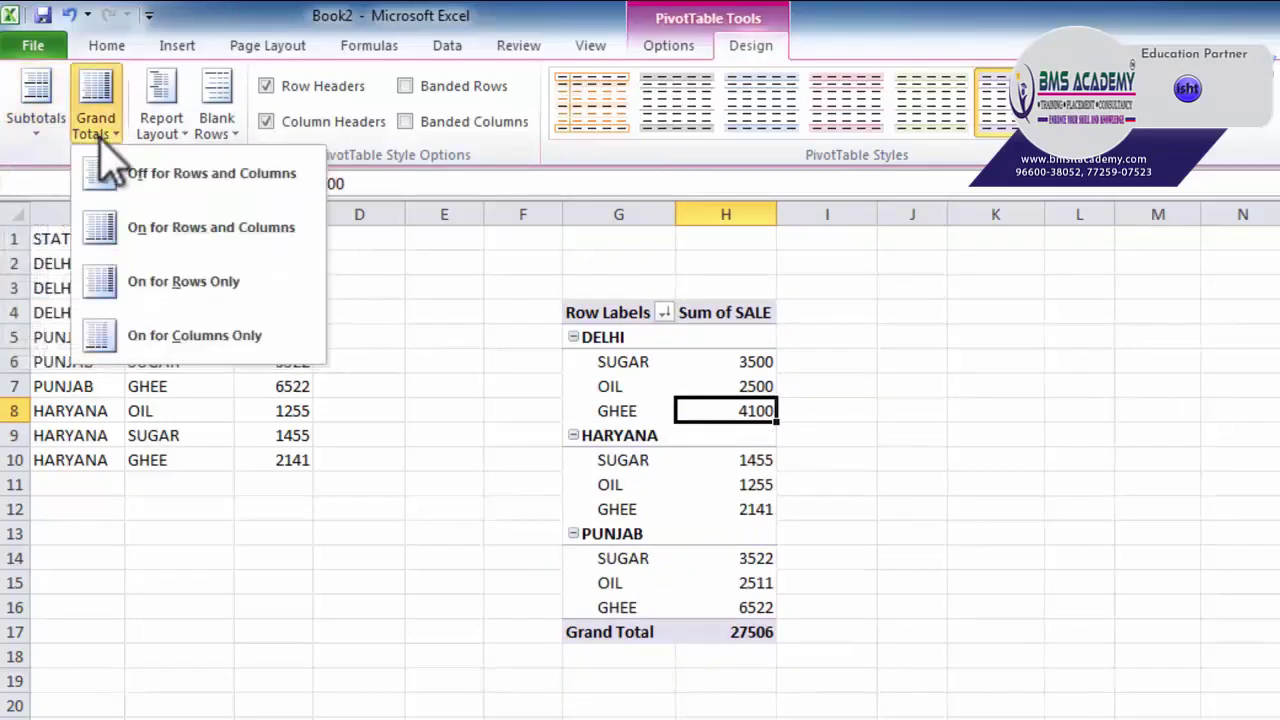
pyautogui.click(150, 175)
pyautogui.click(95, 110)
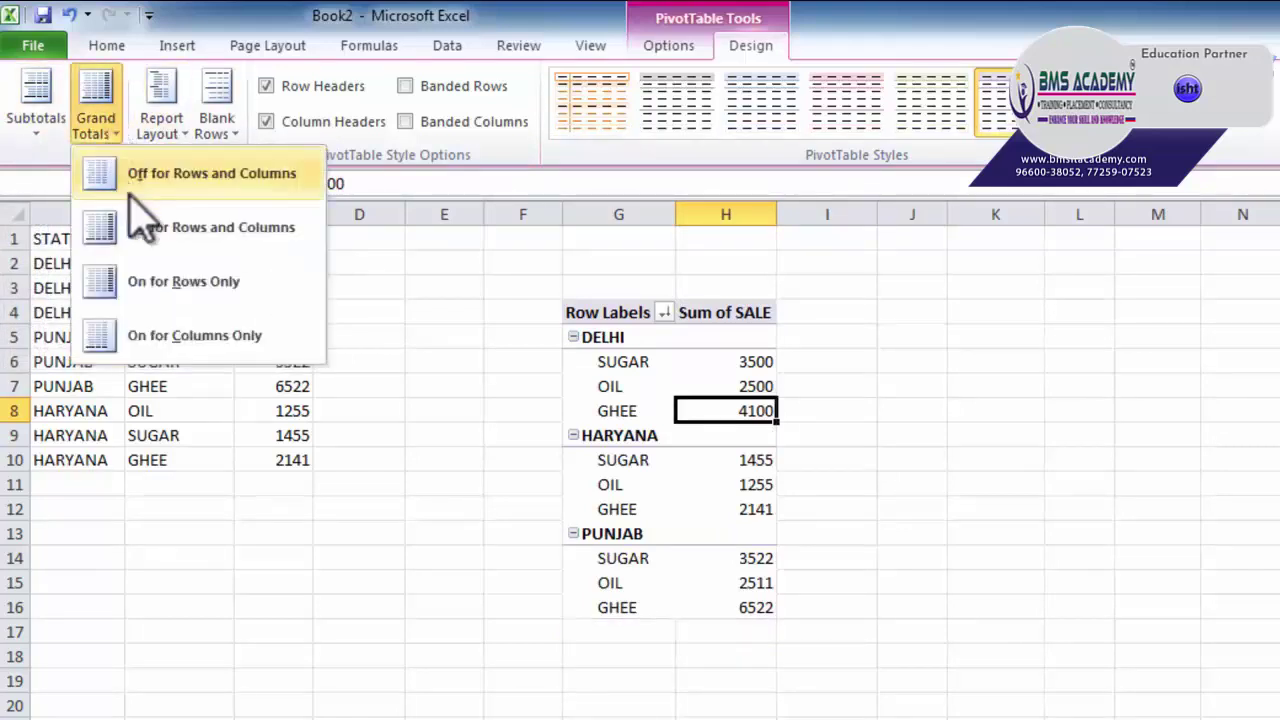
pyautogui.click(180, 227)
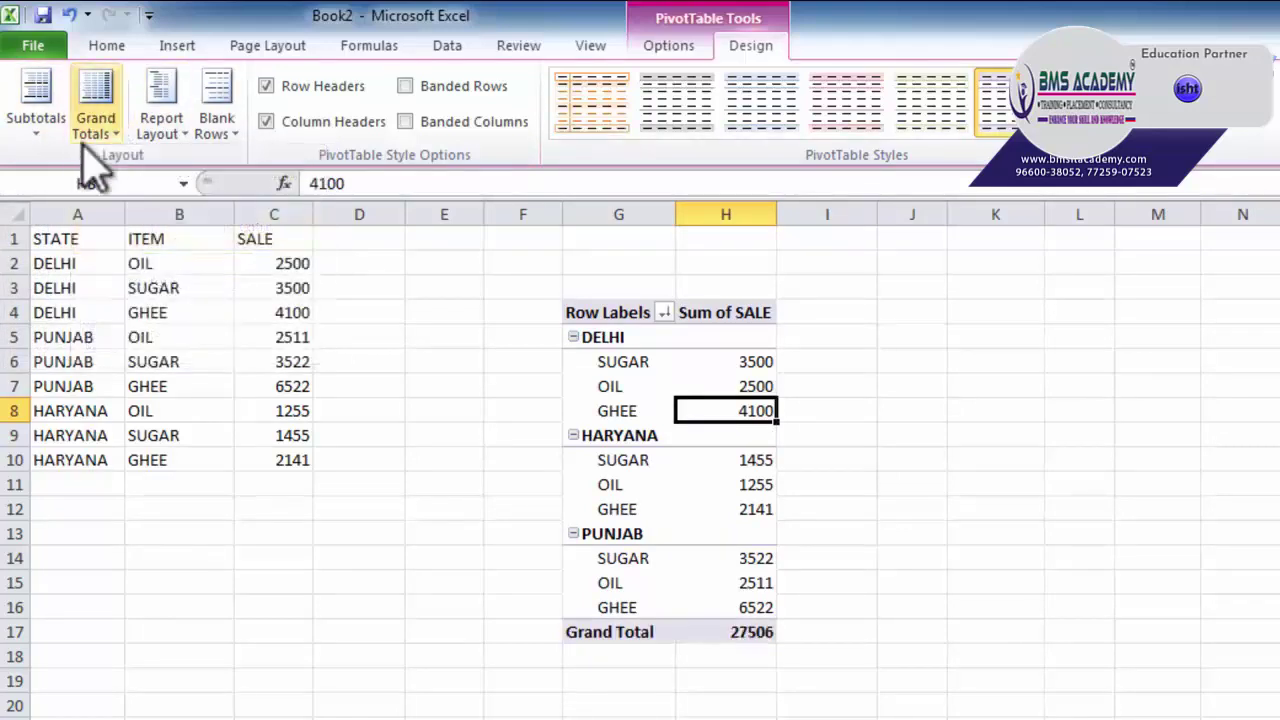
pyautogui.click(92, 125)
pyautogui.click(150, 278)
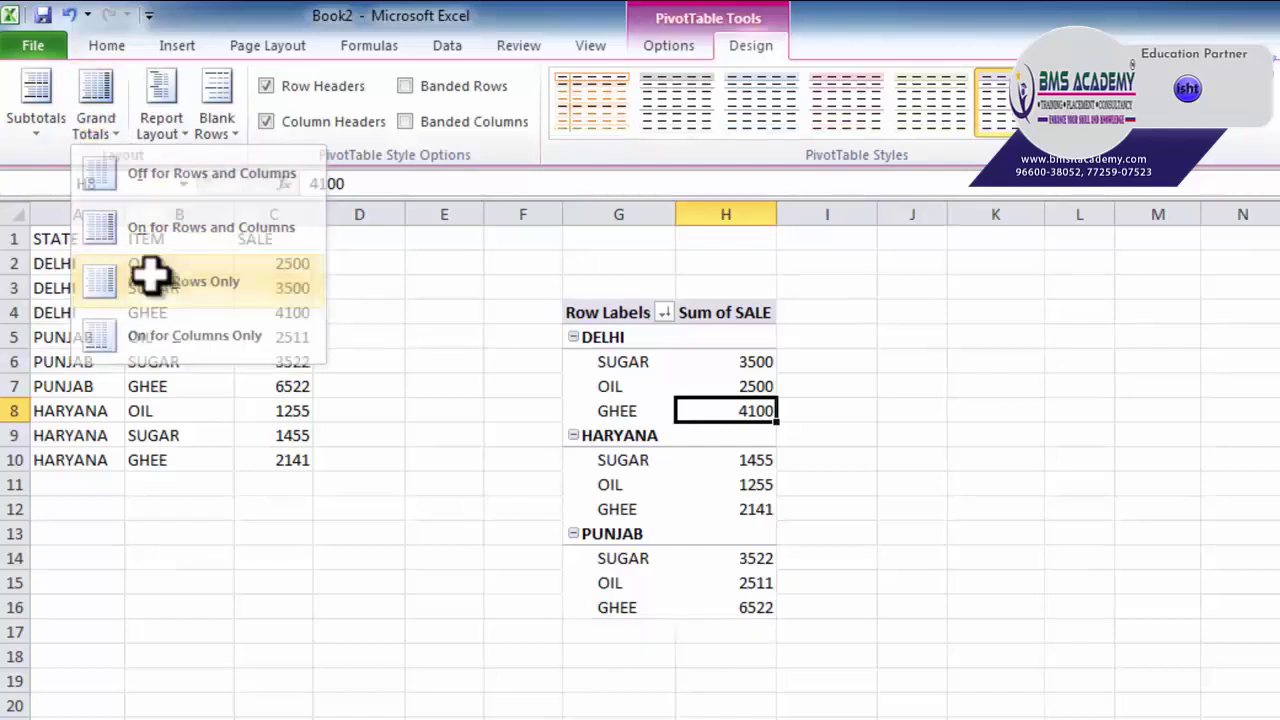
pyautogui.click(110, 128)
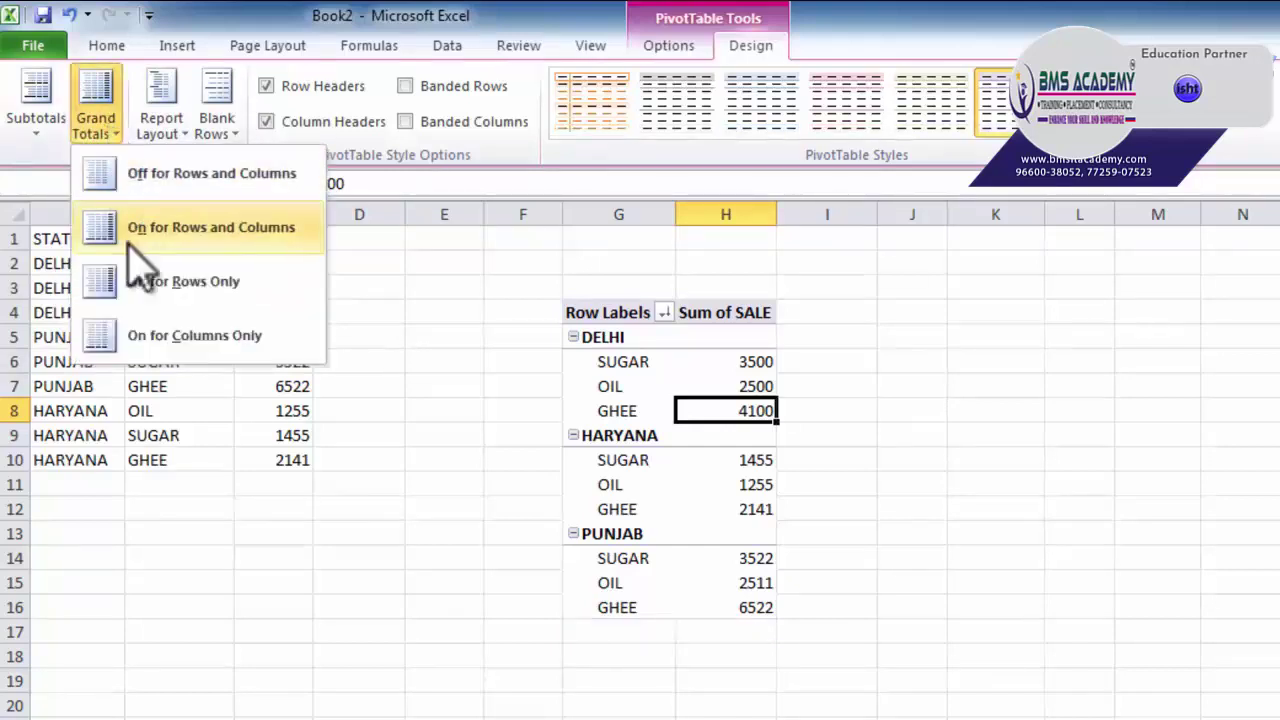
pyautogui.click(137, 332)
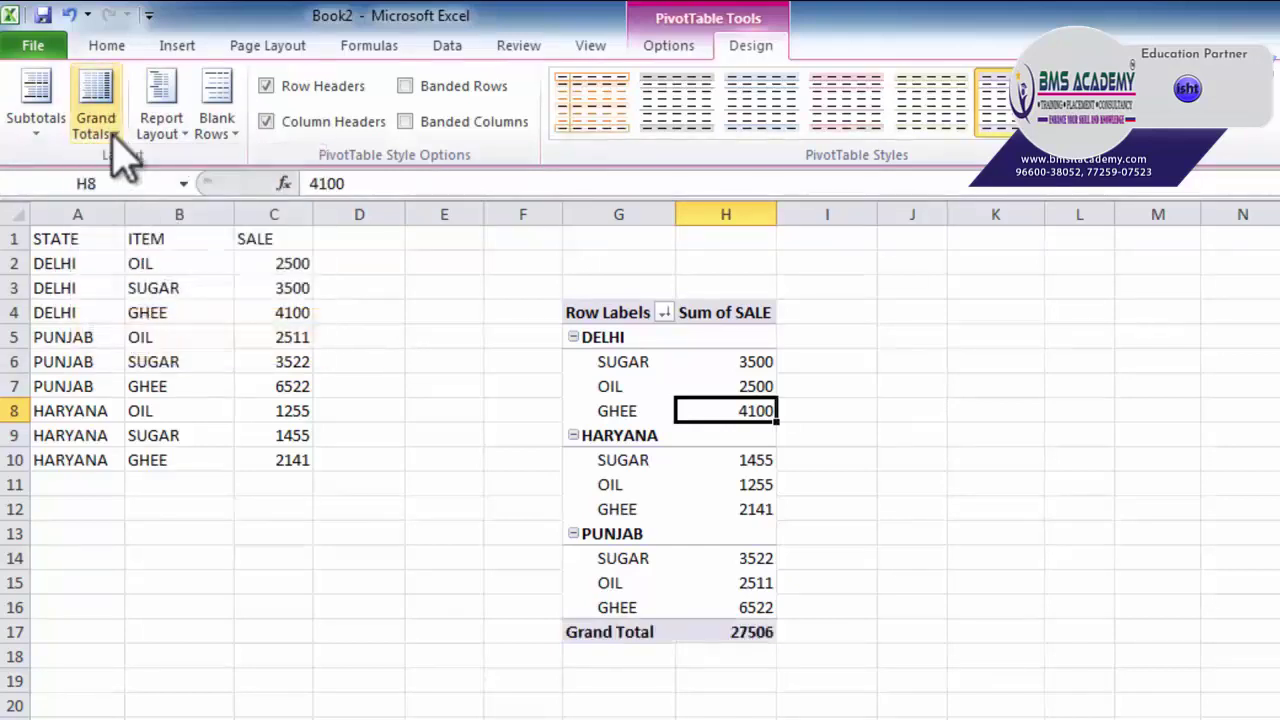
pyautogui.click(162, 128)
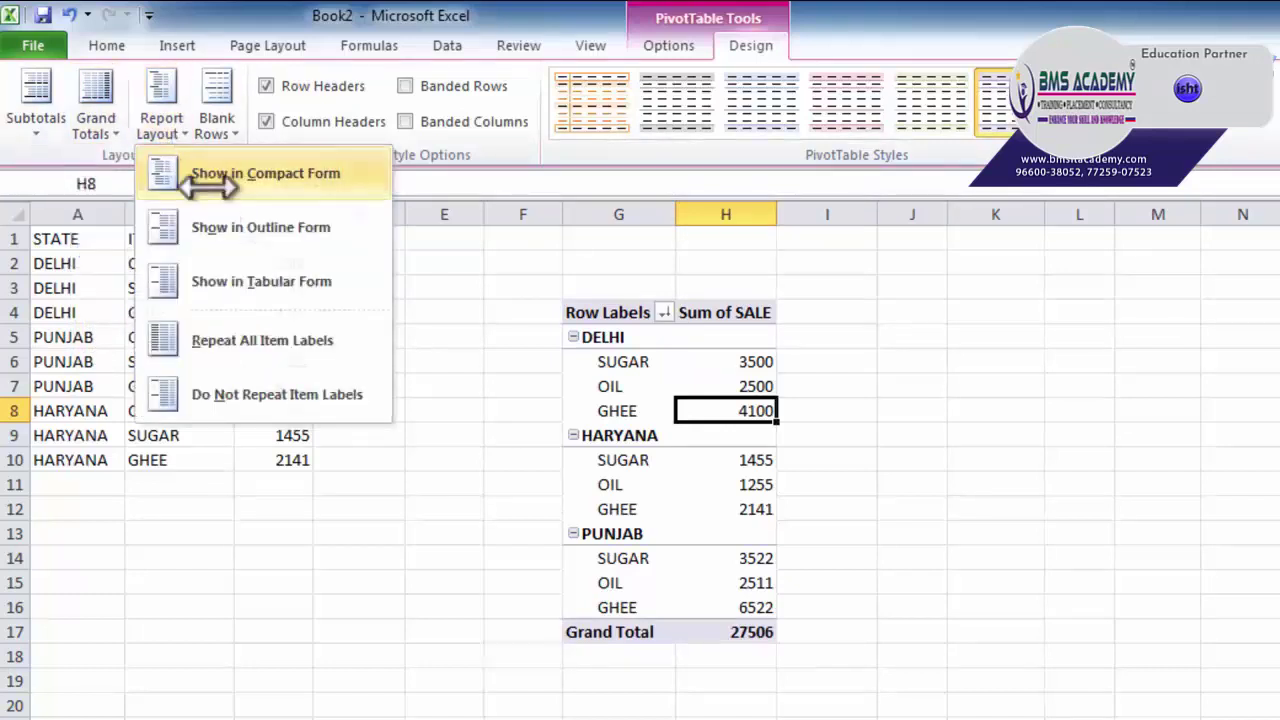
# Switch the pivot's report layout to outline form, then to tabular form with separate STATE and ITEM columns
pyautogui.click(200, 173)
pyautogui.click(162, 120)
pyautogui.click(172, 227)
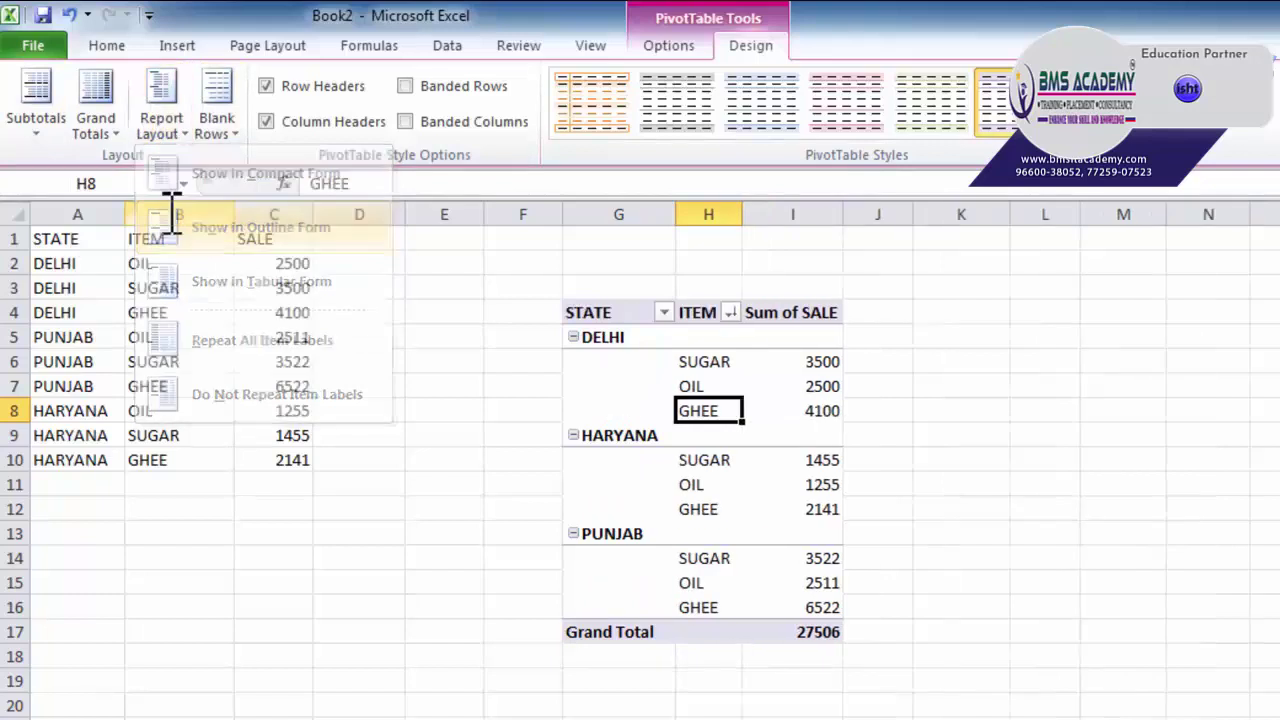
pyautogui.click(165, 118)
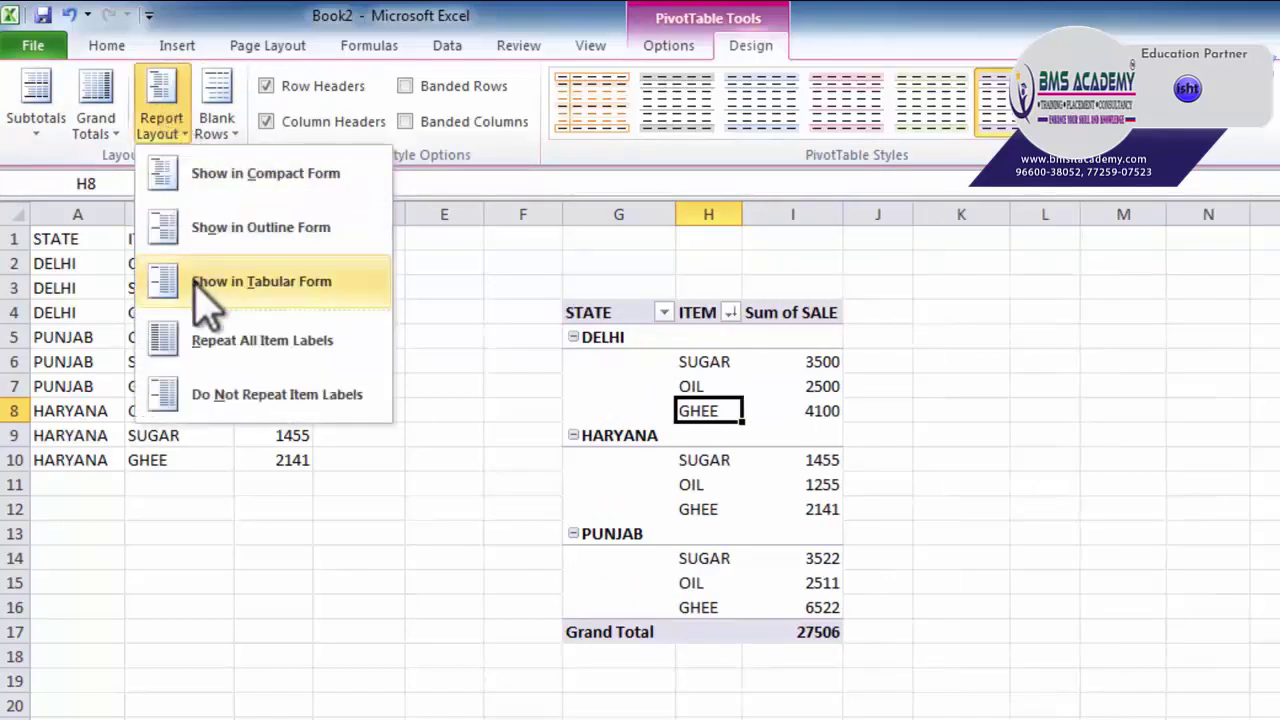
pyautogui.click(196, 275)
pyautogui.click(172, 128)
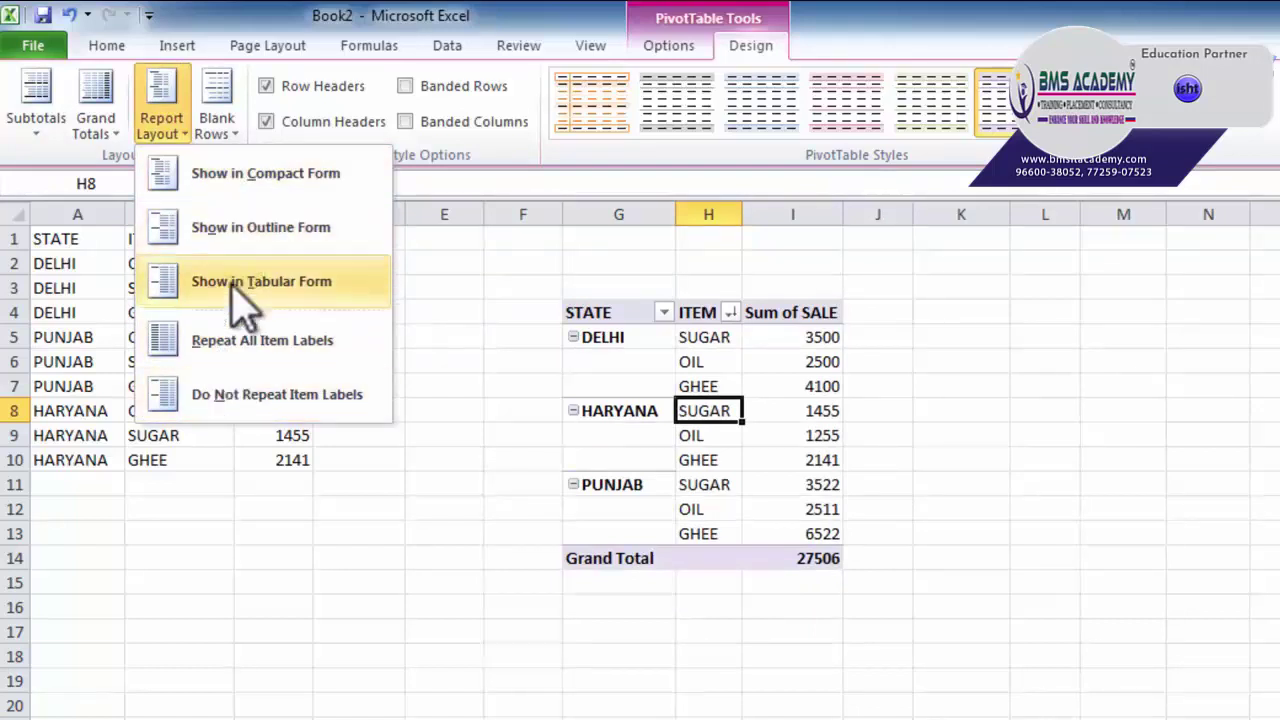
pyautogui.click(222, 140)
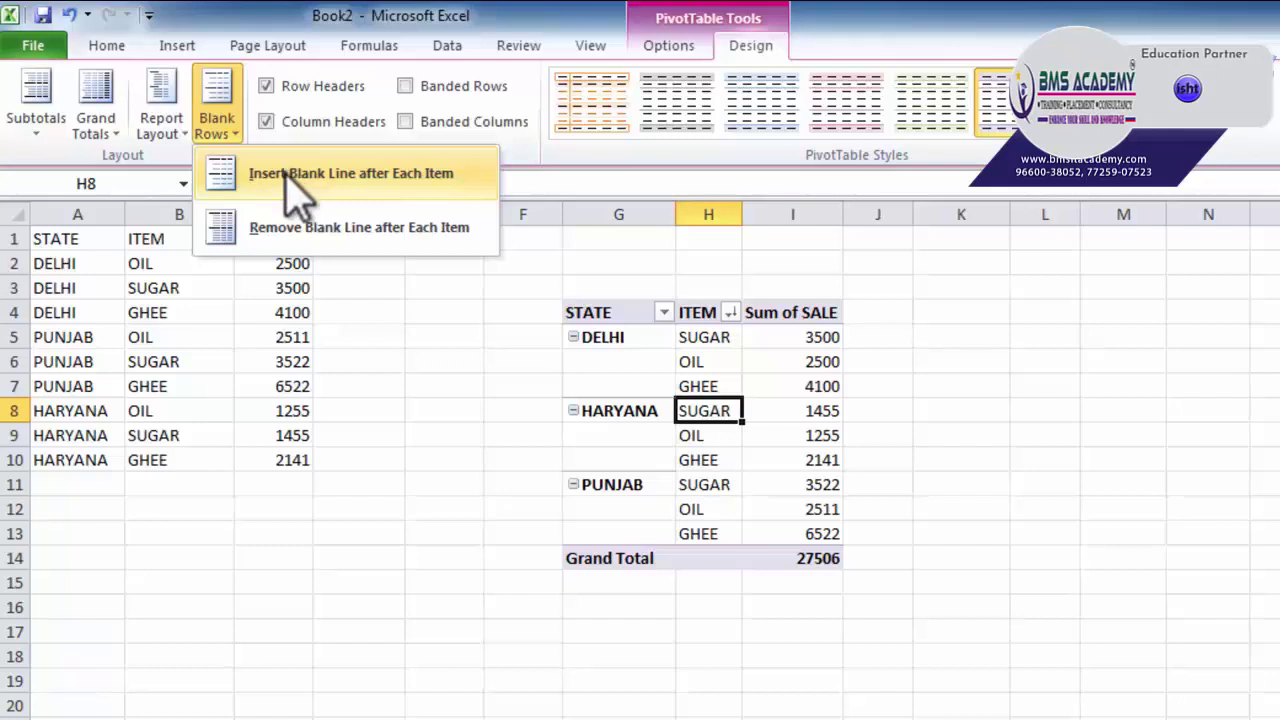
pyautogui.click(290, 180)
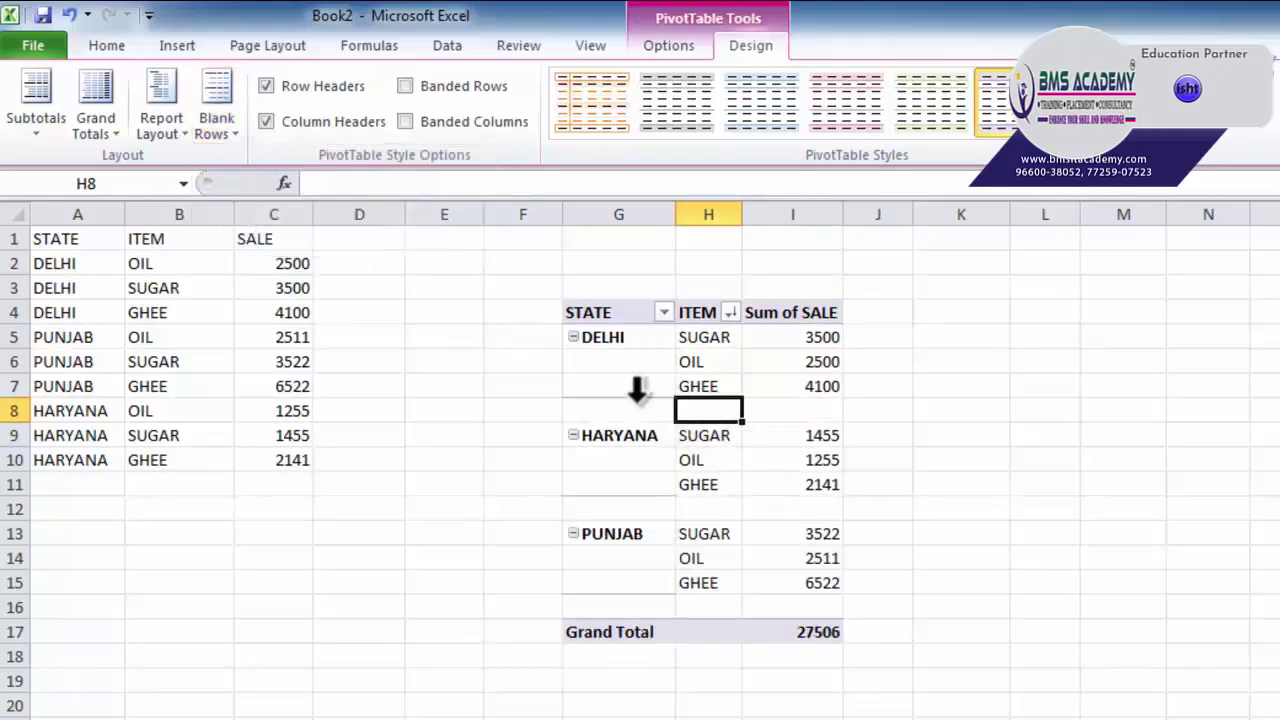
pyautogui.click(640, 388)
pyautogui.click(658, 405)
pyautogui.moveTo(686, 403); pyautogui.dragTo(854, 424)
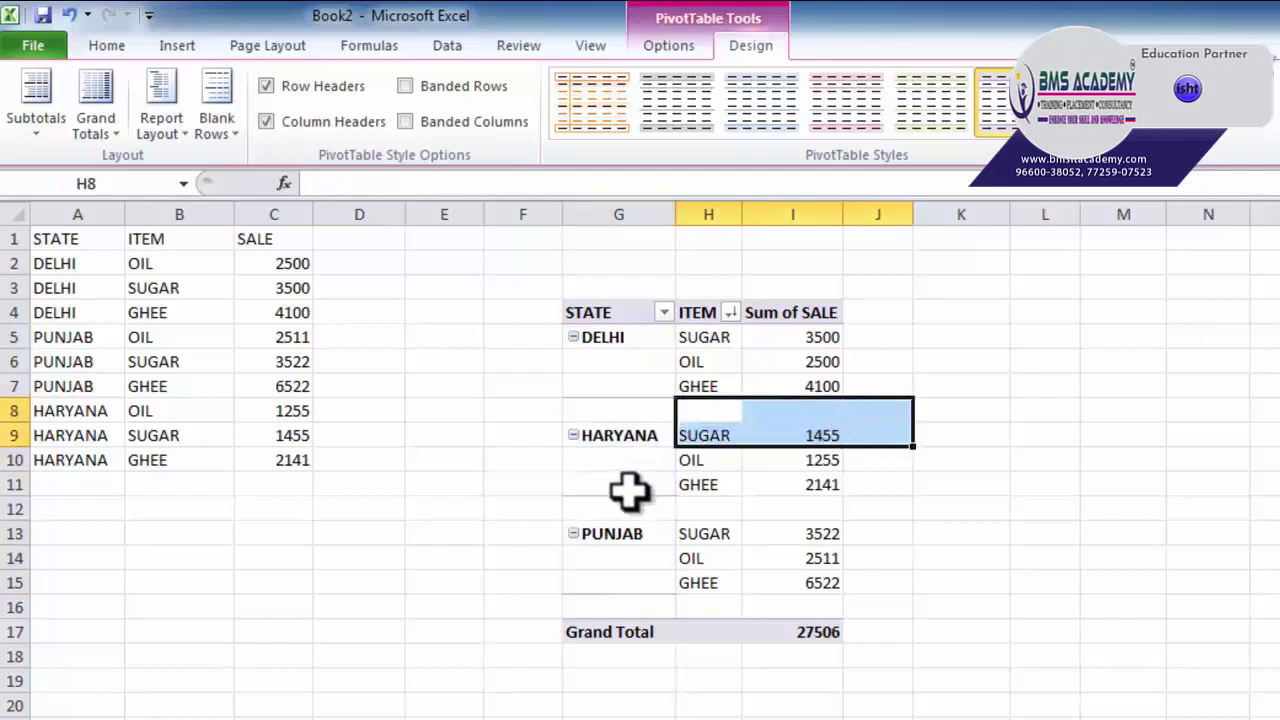
pyautogui.moveTo(605, 410); pyautogui.dragTo(840, 408)
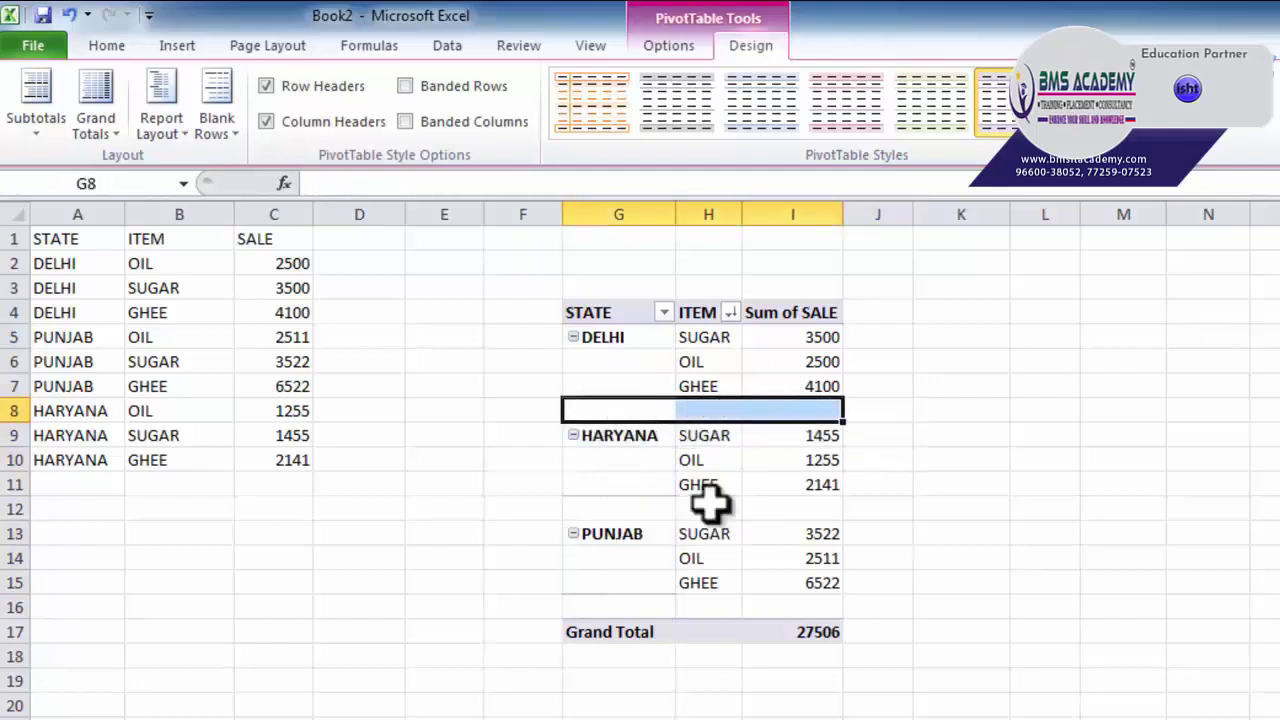
pyautogui.moveTo(652, 512); pyautogui.dragTo(820, 510)
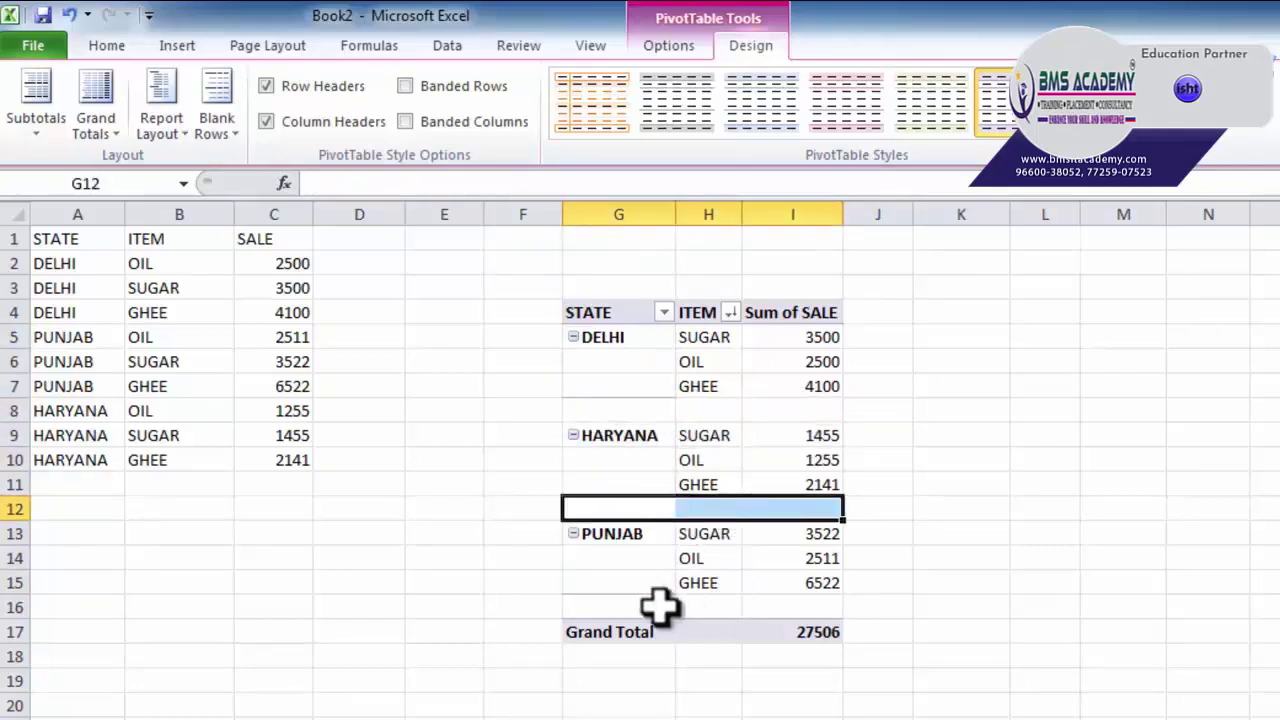
pyautogui.moveTo(657, 606); pyautogui.dragTo(792, 605)
pyautogui.click(216, 128)
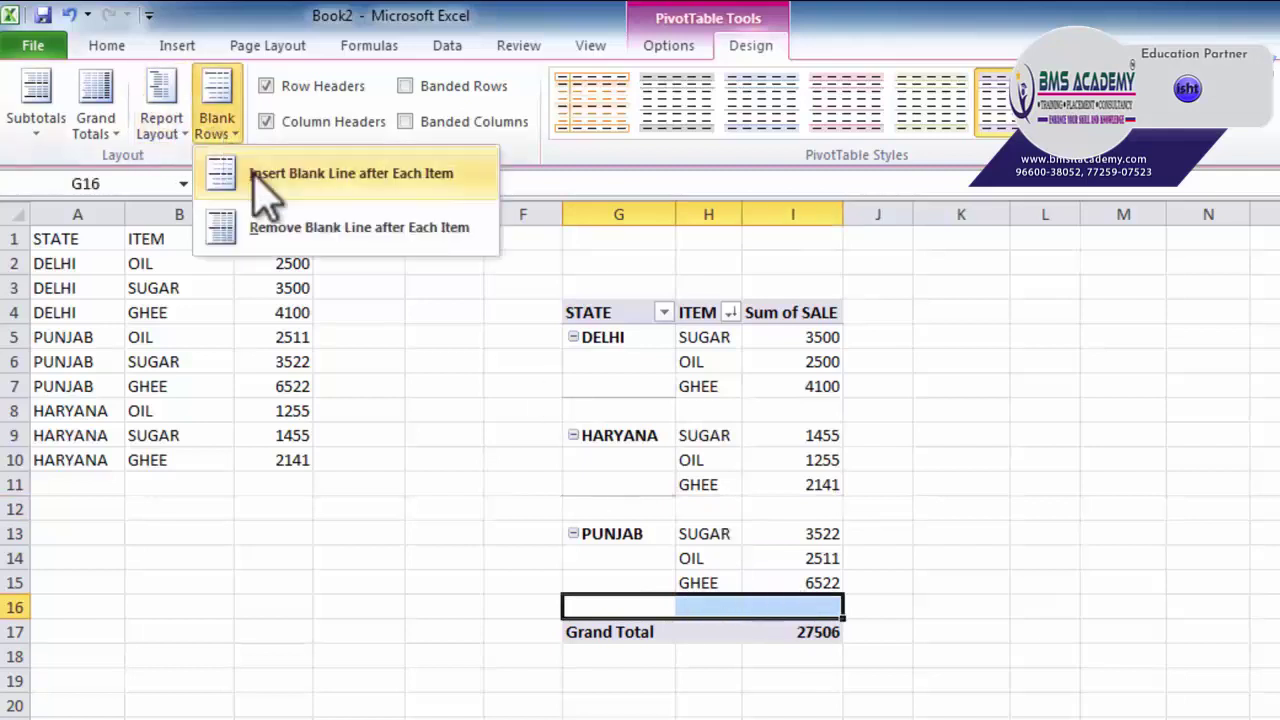
pyautogui.click(278, 230)
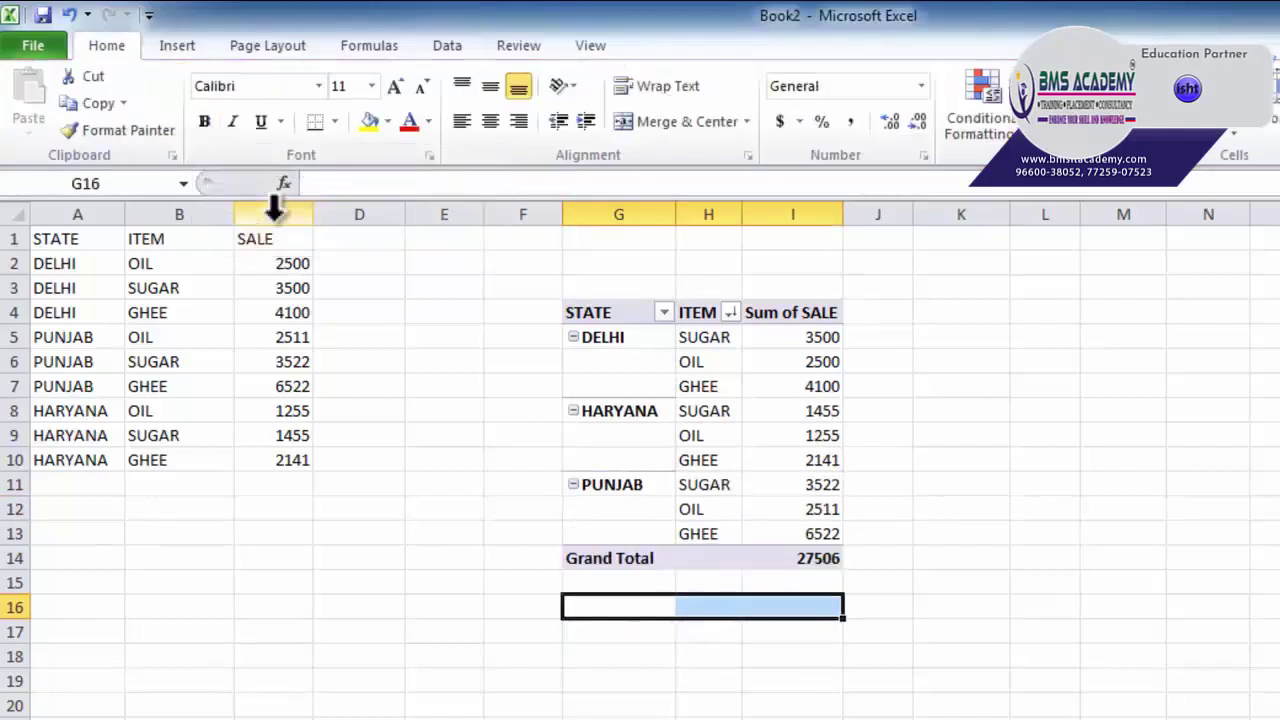
pyautogui.click(660, 336)
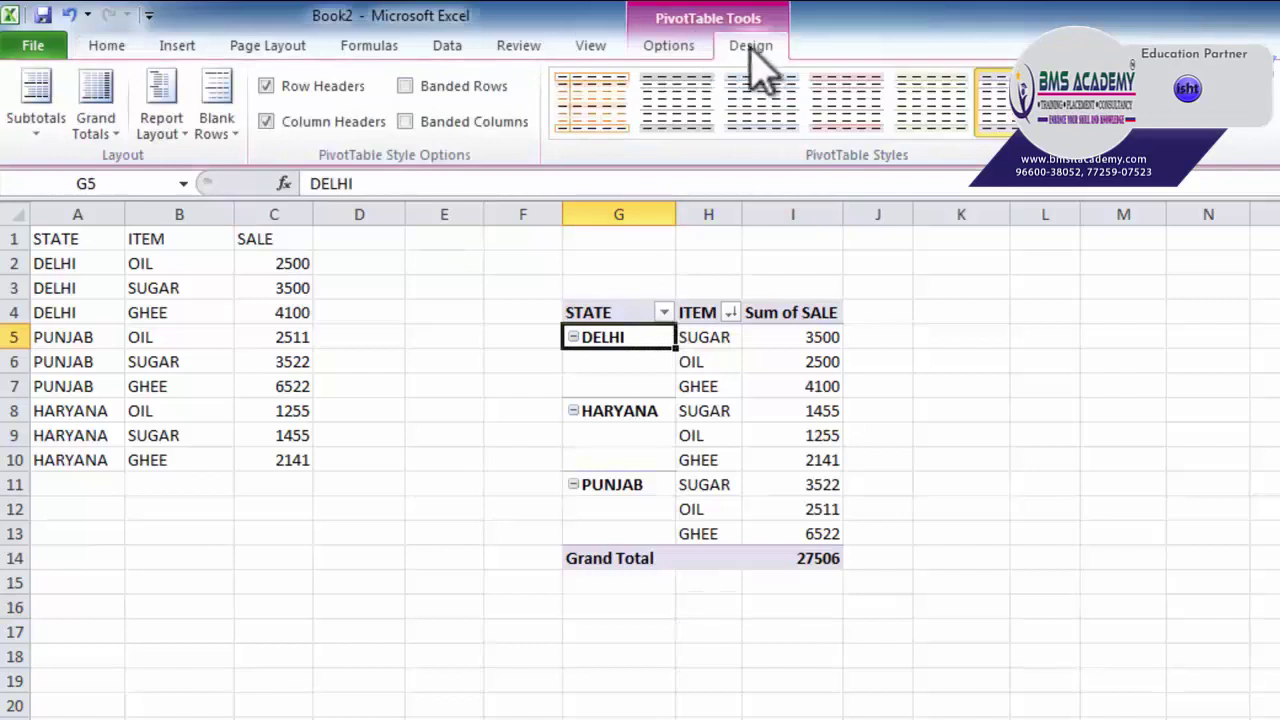
# Toggle the pivot's row and column header formatting off and back on
pyautogui.click(322, 88)
pyautogui.click(322, 88)
pyautogui.click(300, 121)
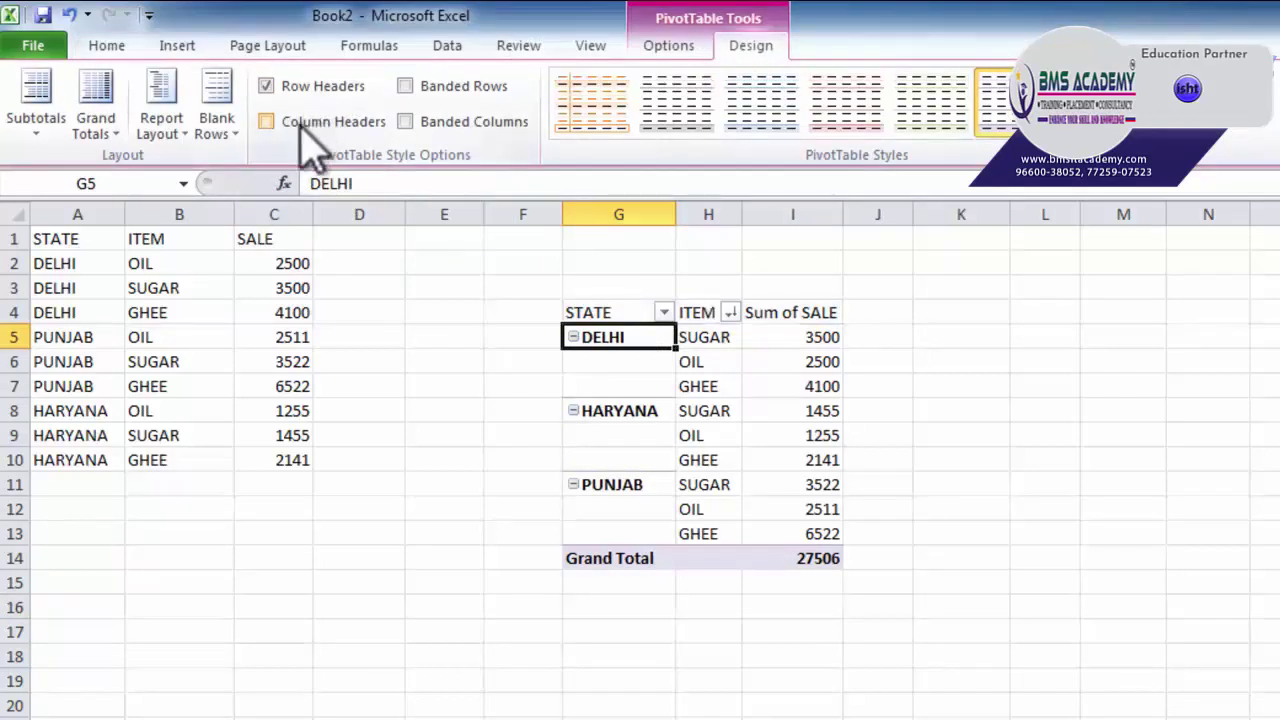
pyautogui.click(300, 125)
# Turn on both banded rows and banded columns for the pivot table
pyautogui.click(445, 88)
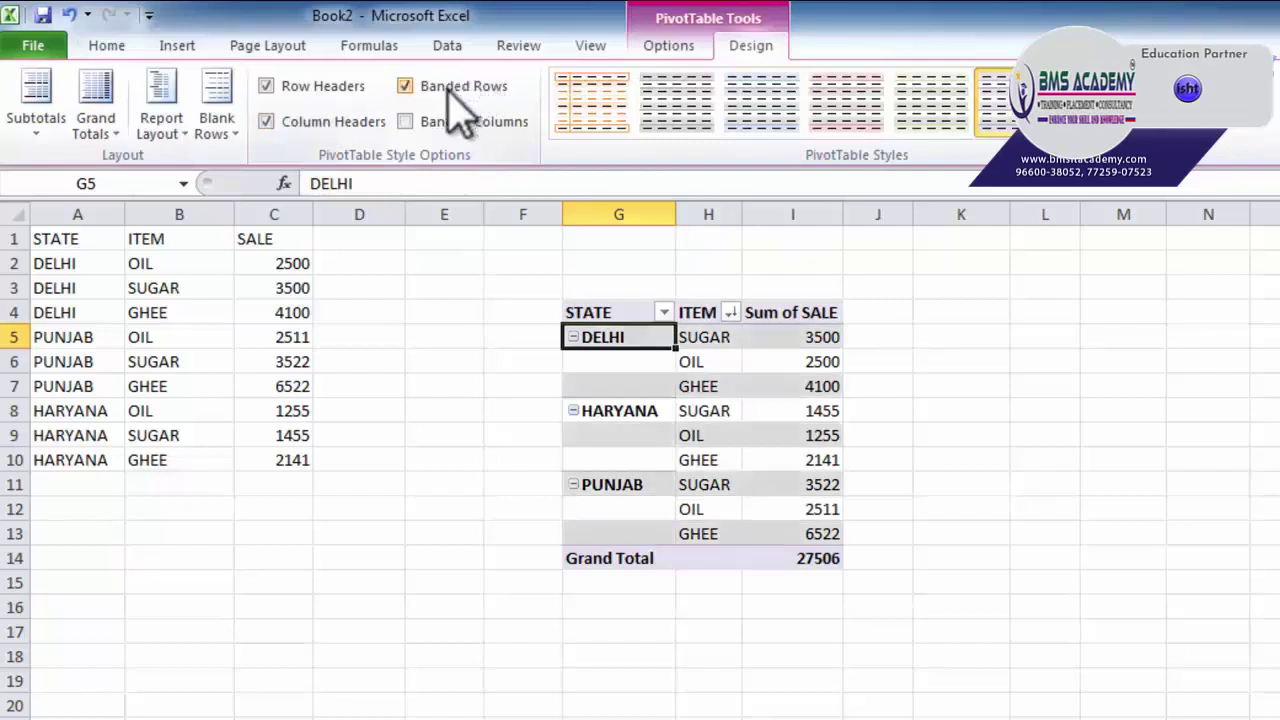
pyautogui.click(445, 88)
pyautogui.click(452, 140)
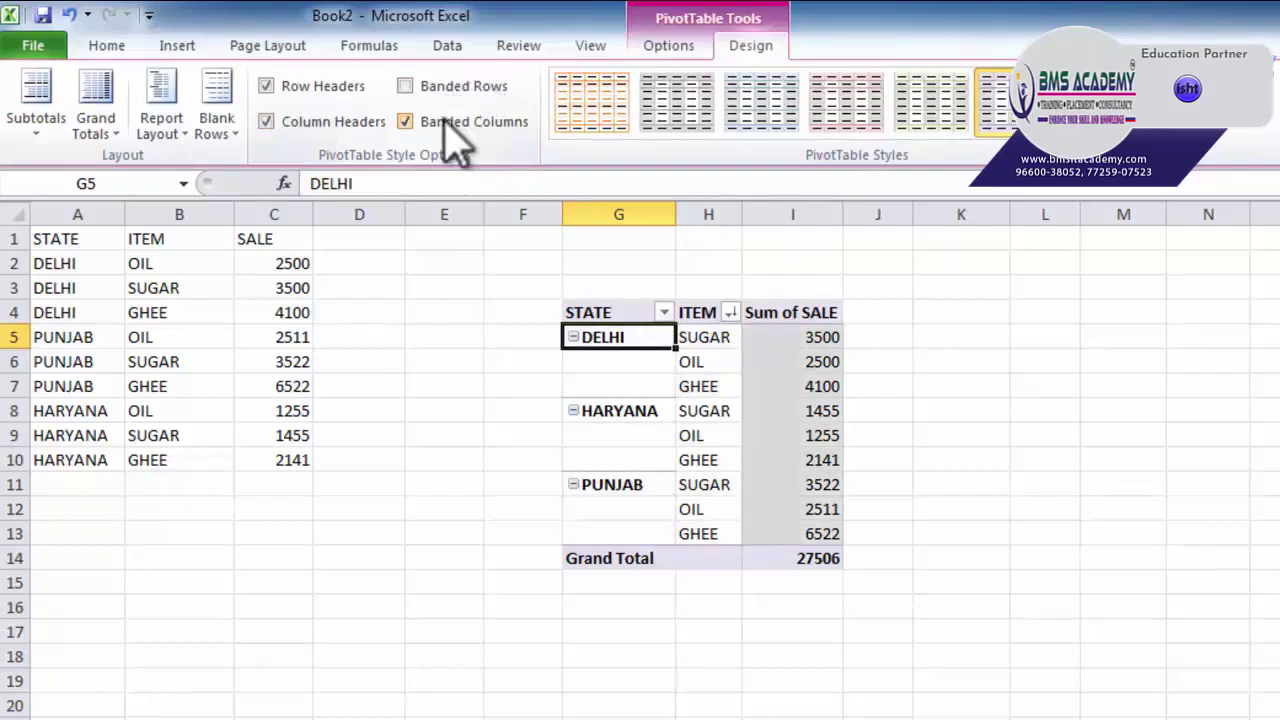
pyautogui.click(445, 118)
pyautogui.click(445, 118)
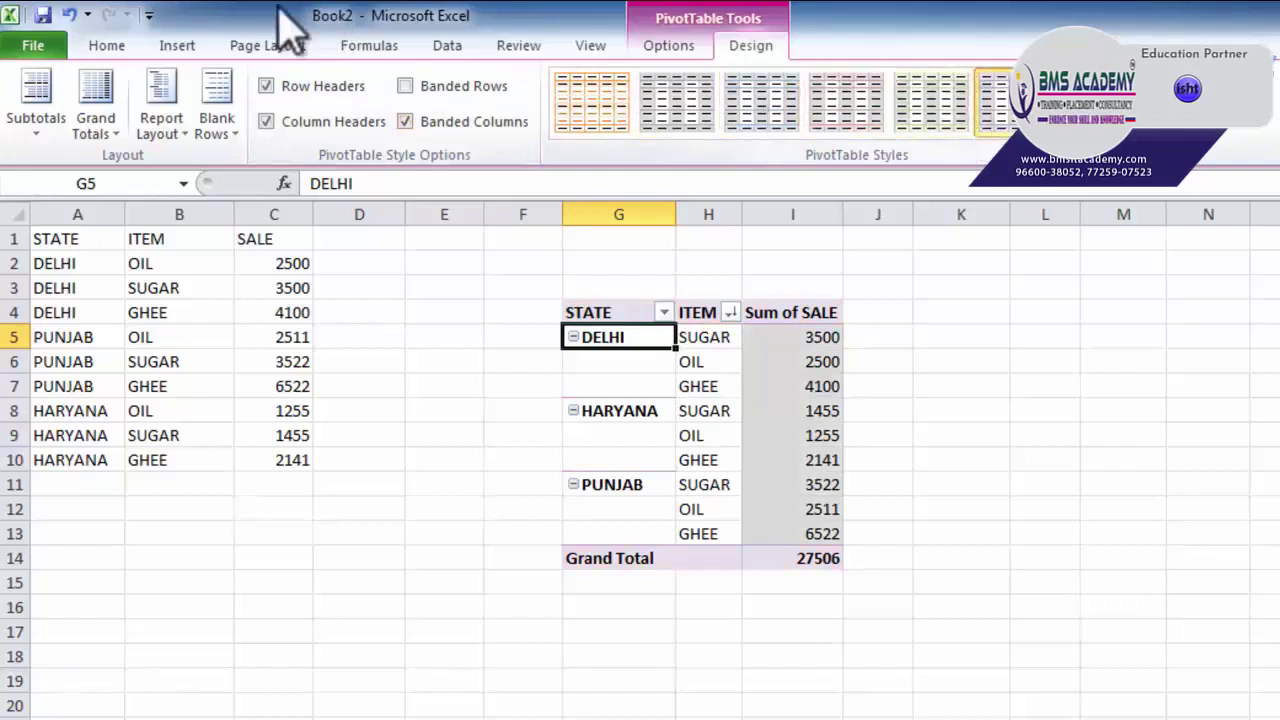
pyautogui.click(416, 90)
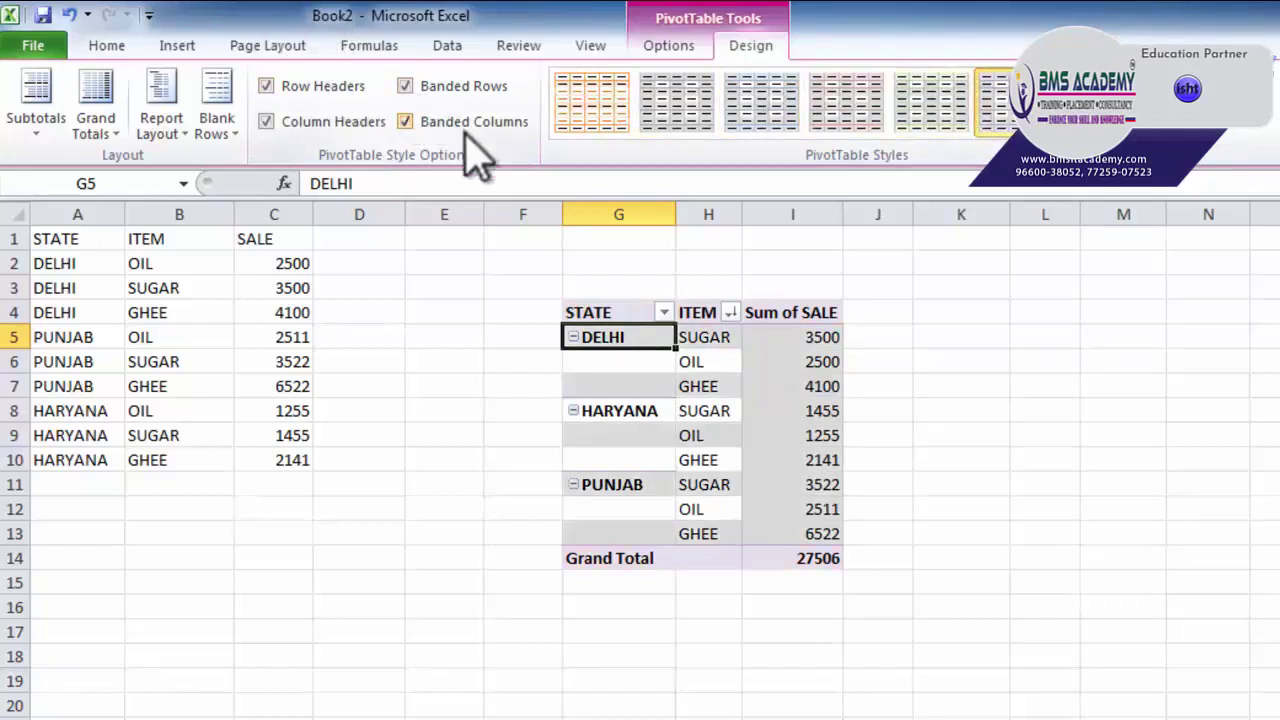
pyautogui.click(1268, 133)
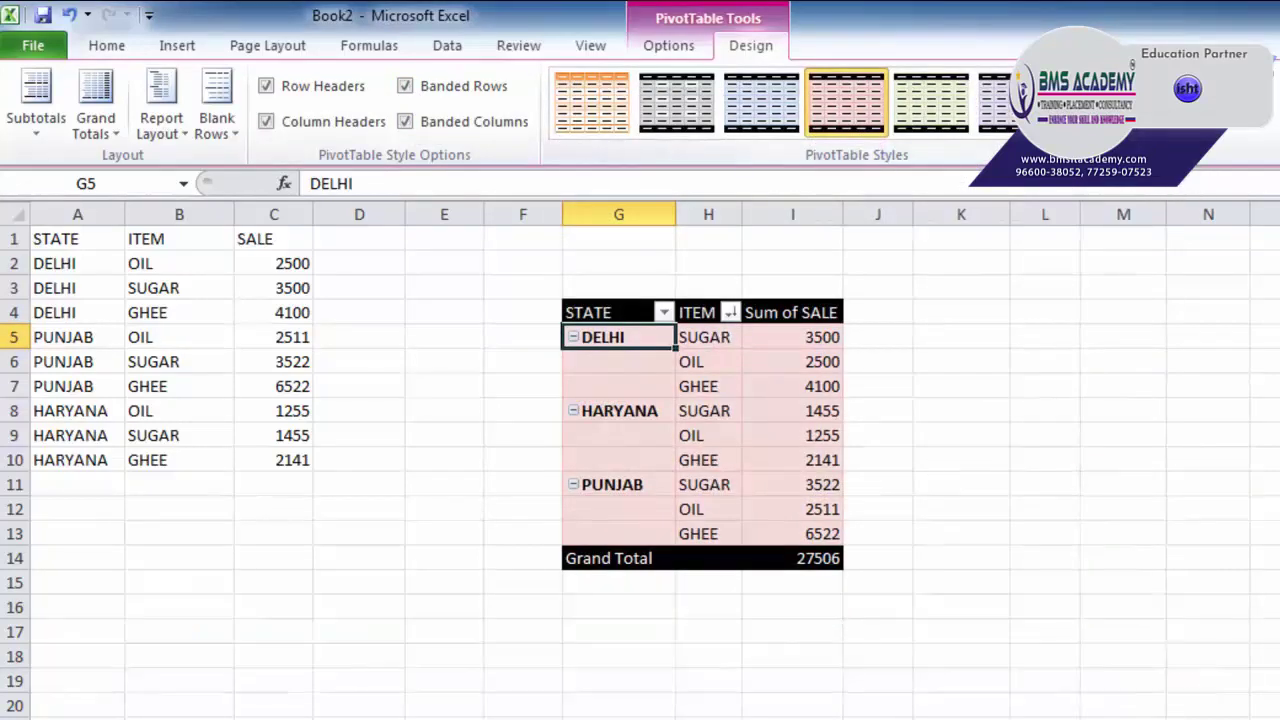
# Apply an orange Medium PivotTable style from the styles gallery
pyautogui.click(1268, 133)
pyautogui.click(1093, 560)
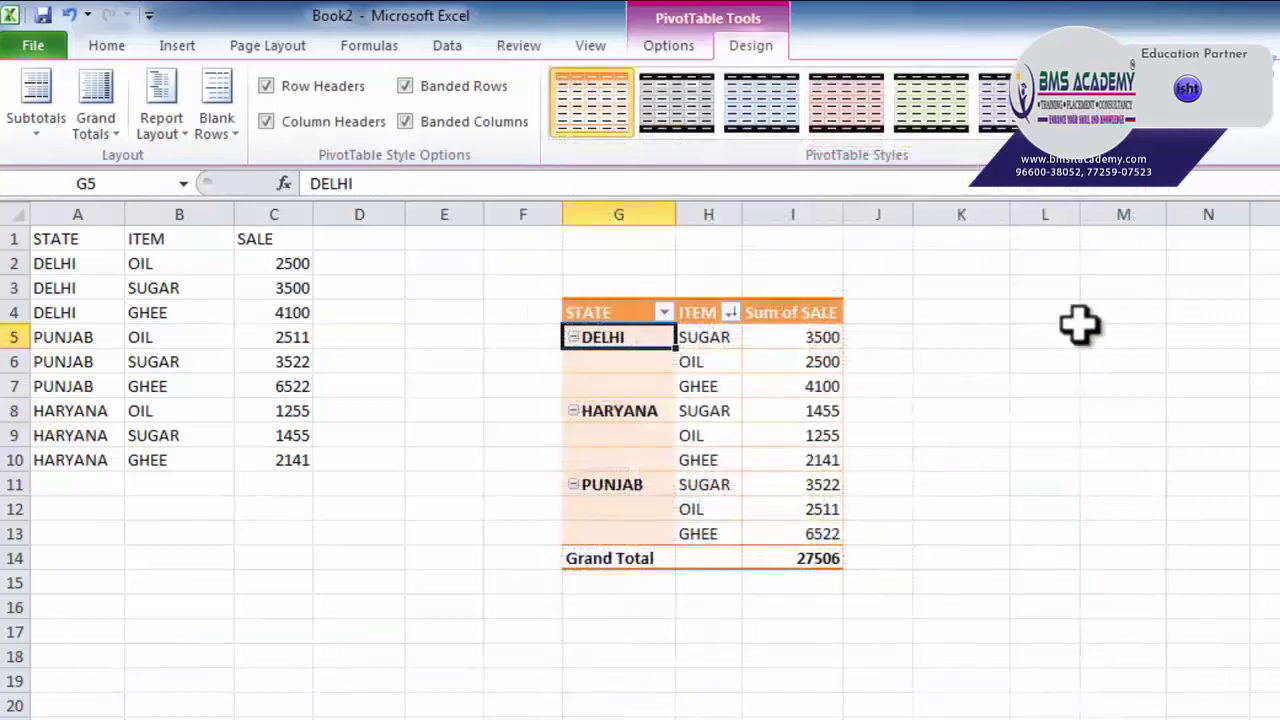